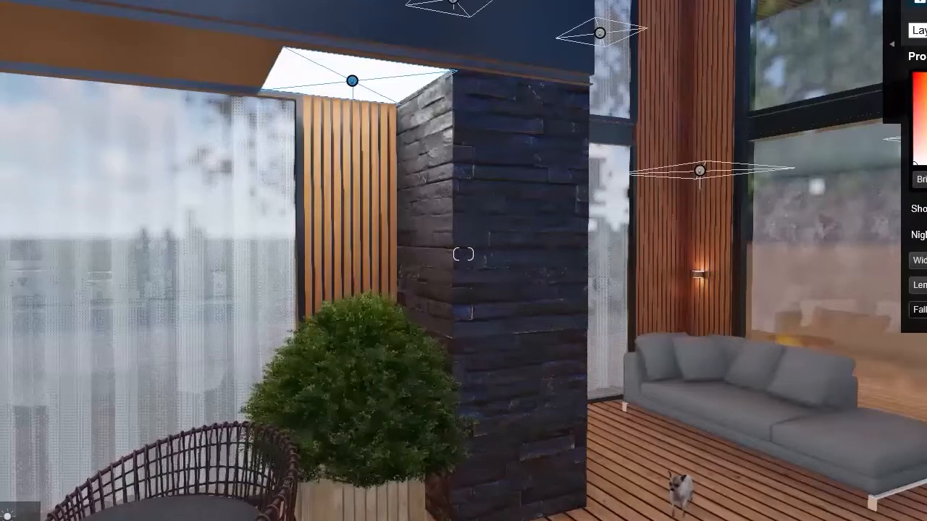
- Shrink the area light's width and length to a small panel and position it on the ceiling beside the stone column
{"action": "left_click_drag", "start_coordinate": [357, 82], "coordinate": [357, 83]}
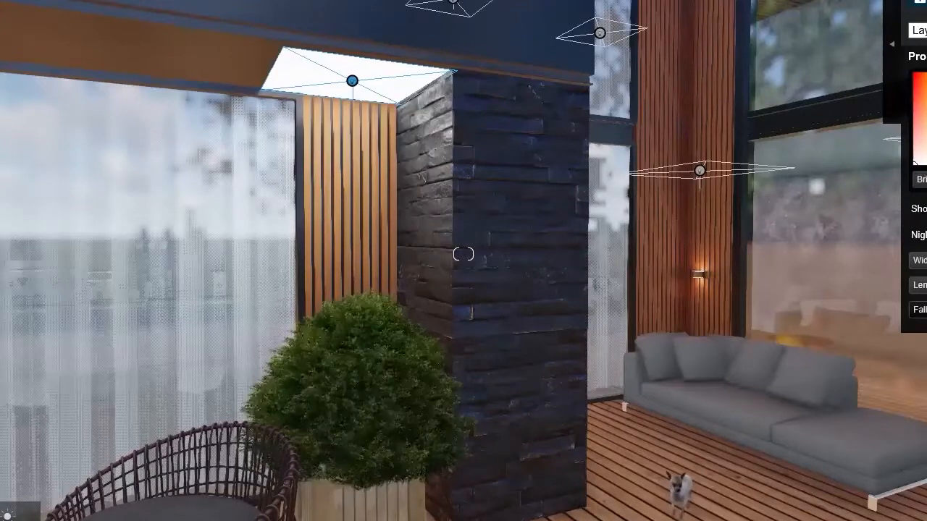
{"action": "right_click_drag", "start_coordinate": [600, 208], "coordinate": [443, 117]}
{"action": "key", "text": "w"}
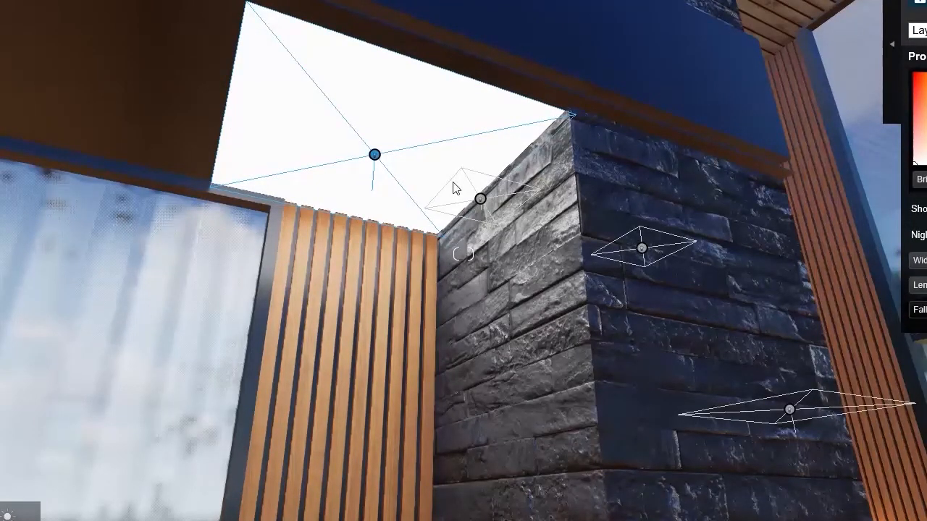
{"action": "mouse_move", "coordinate": [926, 261]}
{"action": "left_mouse_down"}
{"action": "mouse_move", "coordinate": [919, 287]}
{"action": "mouse_move", "coordinate": [926, 287]}
{"action": "mouse_move", "coordinate": [925, 260]}
{"action": "left_mouse_up"}
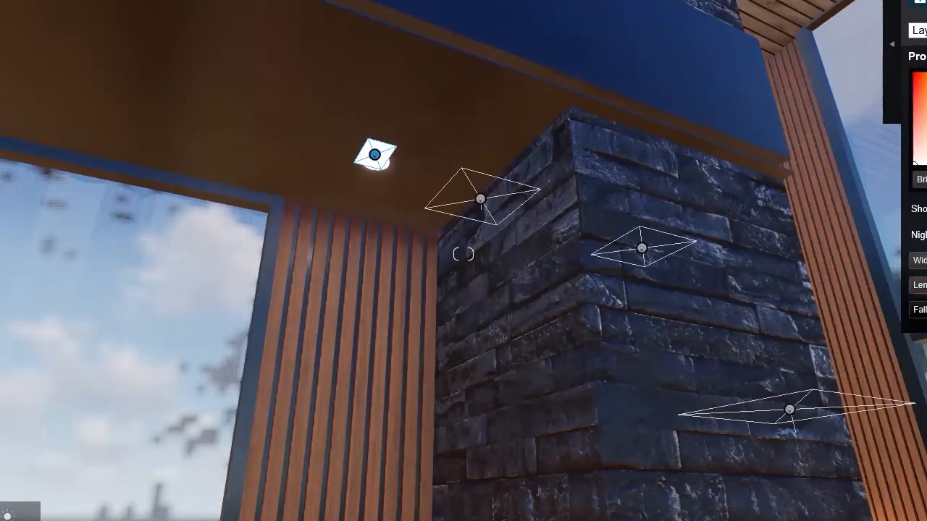
{"action": "left_click_drag", "start_coordinate": [374, 160], "coordinate": [380, 165]}
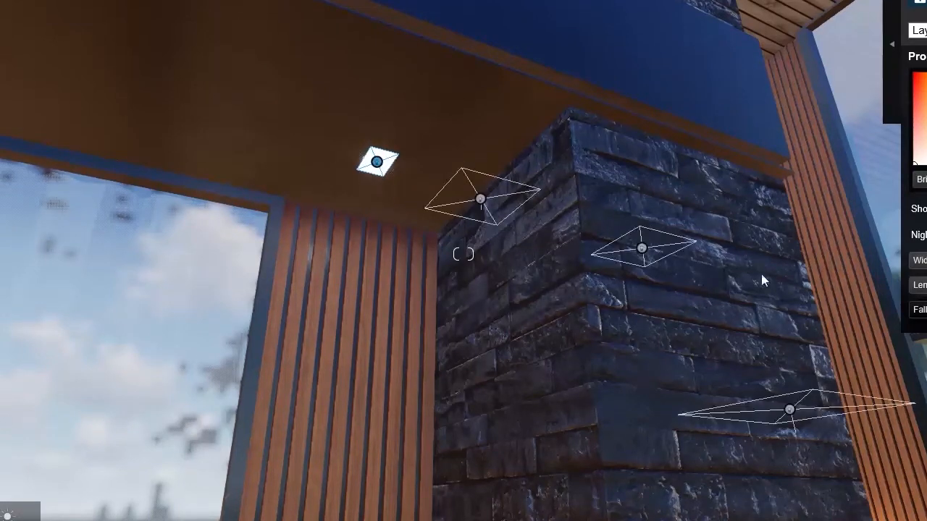
- Give the ceiling area light a warm tint and adjust its brightness and falloff to light the slatted wall and column
{"action": "left_click_drag", "start_coordinate": [920, 180], "coordinate": [921, 180]}
{"action": "mouse_move", "coordinate": [917, 140]}
{"action": "left_mouse_down"}
{"action": "mouse_move", "coordinate": [894, 127]}
{"action": "mouse_move", "coordinate": [905, 147]}
{"action": "left_mouse_up"}
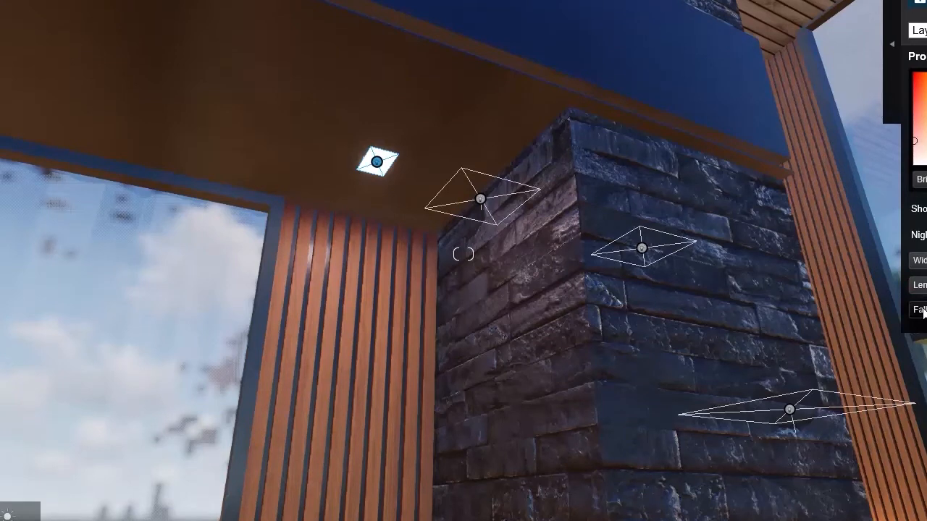
{"action": "key", "text": "s"}
{"action": "right_click_drag", "start_coordinate": [705, 323], "coordinate": [480, 180]}
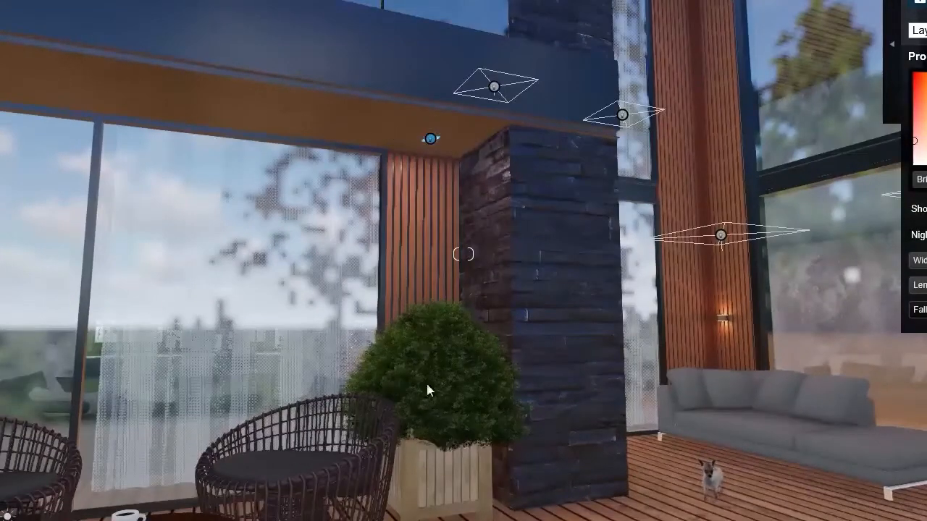
{"action": "left_click_drag", "start_coordinate": [919, 310], "coordinate": [926, 310]}
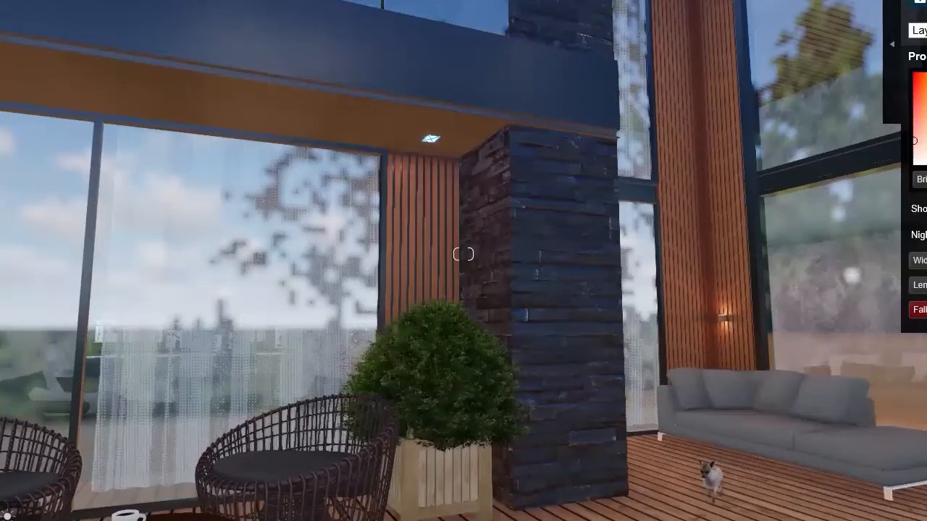
{"action": "left_click_drag", "start_coordinate": [920, 179], "coordinate": [926, 179]}
{"action": "mouse_move", "coordinate": [926, 310]}
{"action": "left_mouse_down"}
{"action": "mouse_move", "coordinate": [864, 304]}
{"action": "mouse_move", "coordinate": [926, 310]}
{"action": "left_mouse_up"}
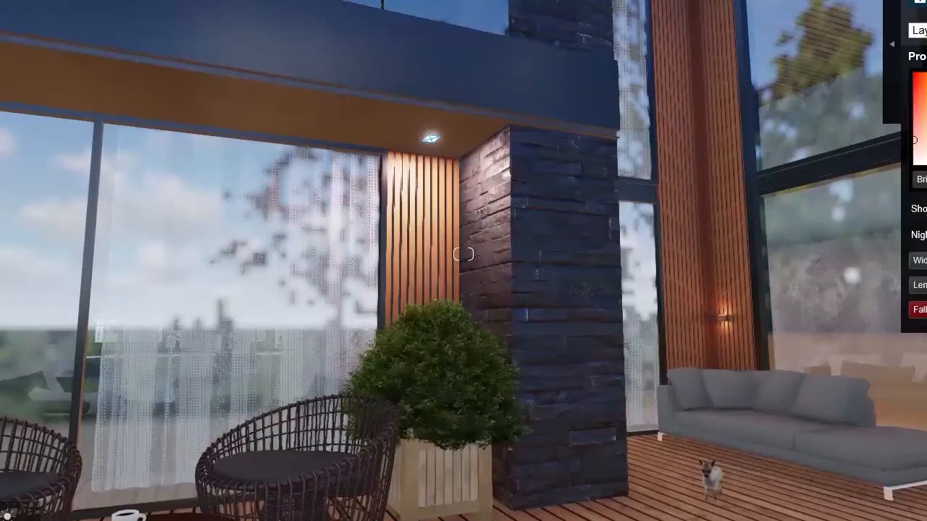
{"action": "left_click_drag", "start_coordinate": [926, 310], "coordinate": [926, 310]}
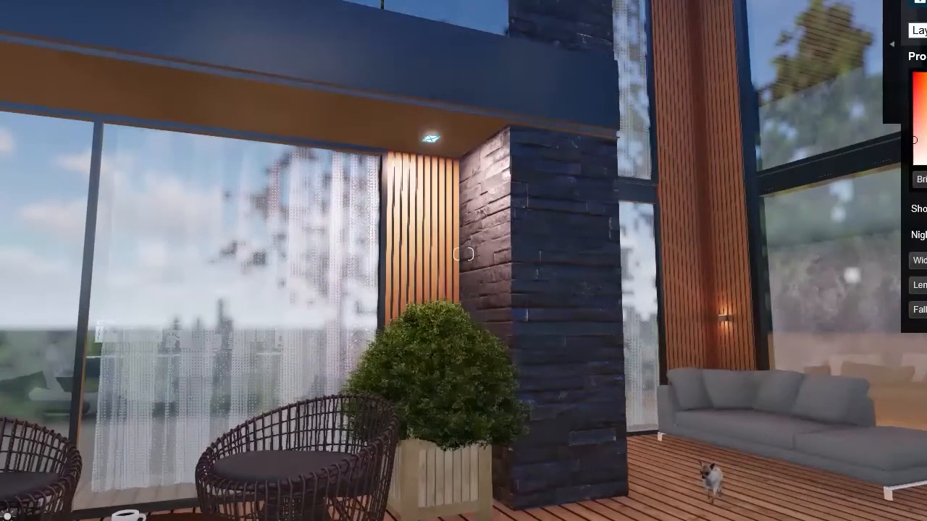
- Examine the recessed ceiling light and the wall lamp in the wood-slatted corner
{"action": "left_click_drag", "start_coordinate": [382, 289], "coordinate": [493, 511]}
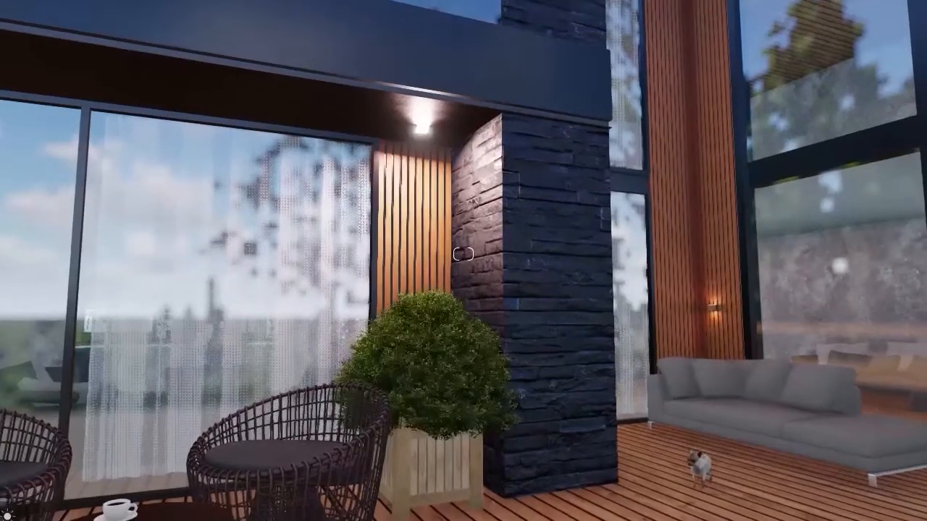
{"action": "left_click", "coordinate": [422, 128]}
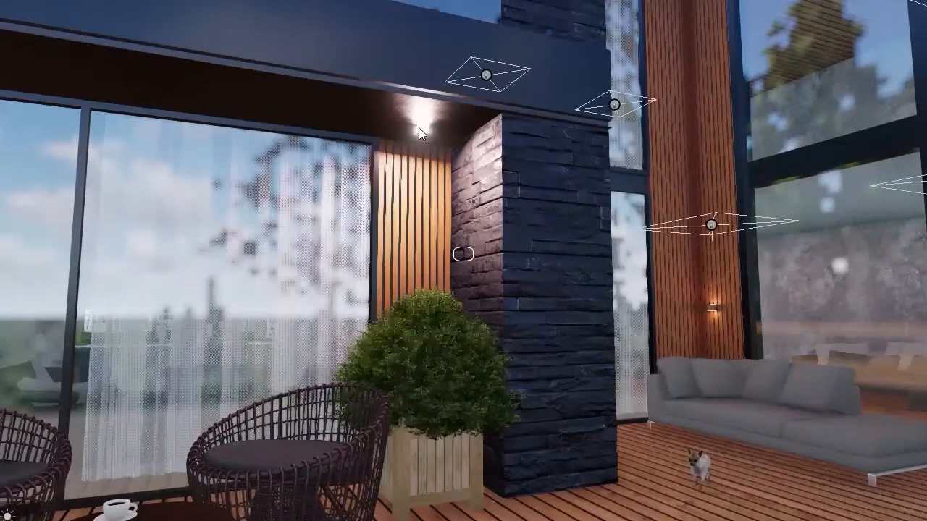
{"action": "key", "text": "w"}
{"action": "right_click_drag", "start_coordinate": [645, 295], "coordinate": [811, 368]}
{"action": "key", "text": "w"}
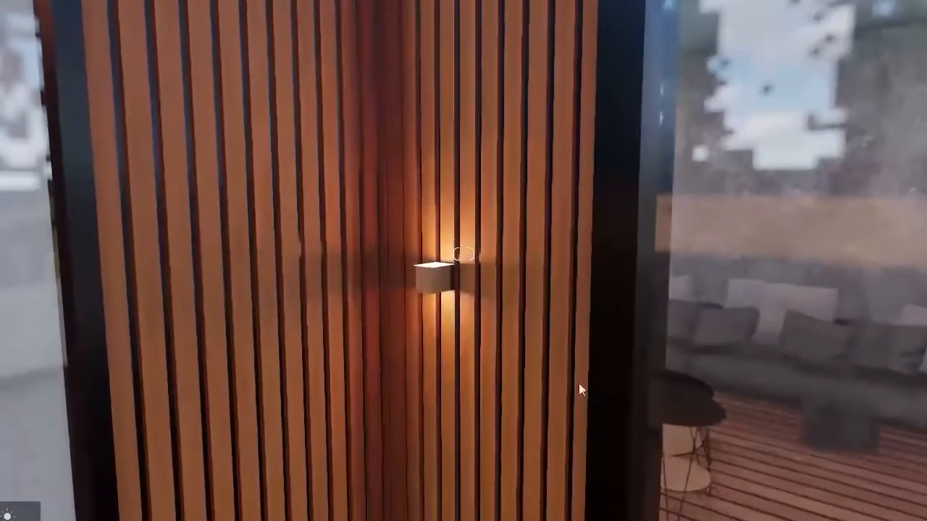
{"action": "left_click", "coordinate": [430, 283]}
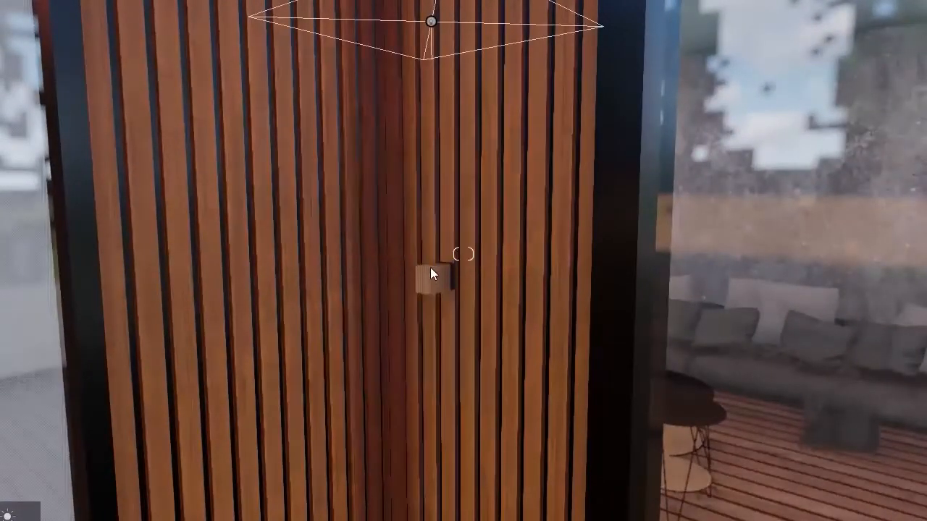
- Place an area light on top of the wall lamp and turn it to shine upward
{"action": "left_click", "coordinate": [7, 516]}
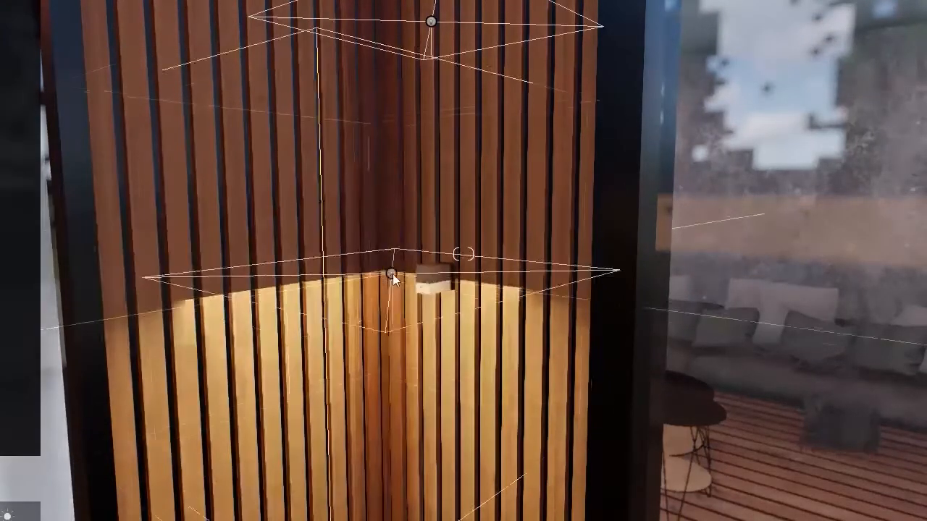
{"action": "key", "text": "w"}
{"action": "right_click_drag", "start_coordinate": [392, 273], "coordinate": [290, 377]}
{"action": "key", "text": "w"}
{"action": "middle_click_drag", "start_coordinate": [644, 94], "coordinate": [502, 341]}
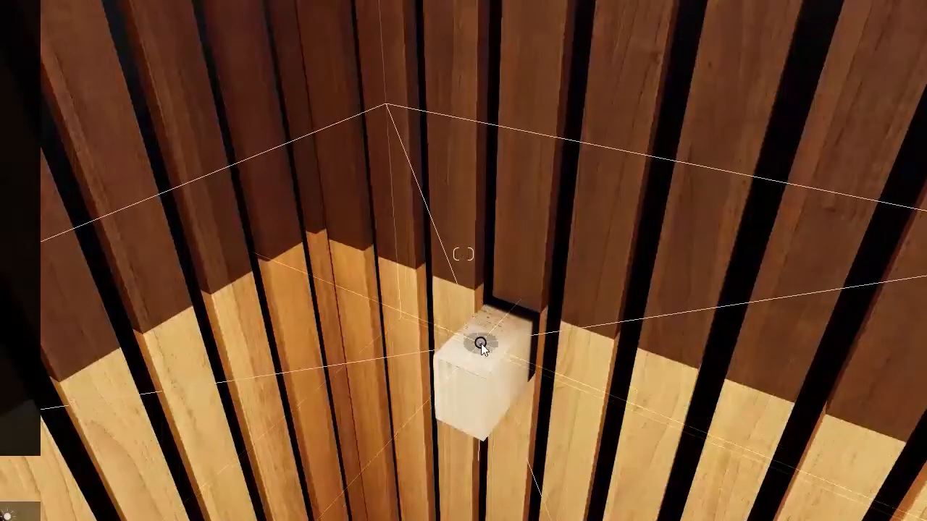
{"action": "left_click", "coordinate": [484, 340]}
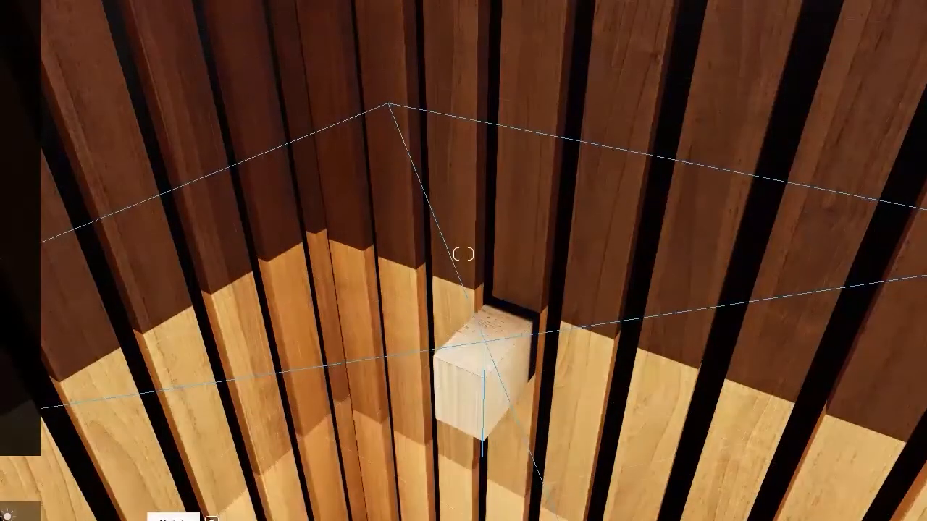
{"action": "left_click_drag", "start_coordinate": [485, 341], "coordinate": [593, 289]}
{"action": "left_click_drag", "start_coordinate": [570, 223], "coordinate": [488, 181]}
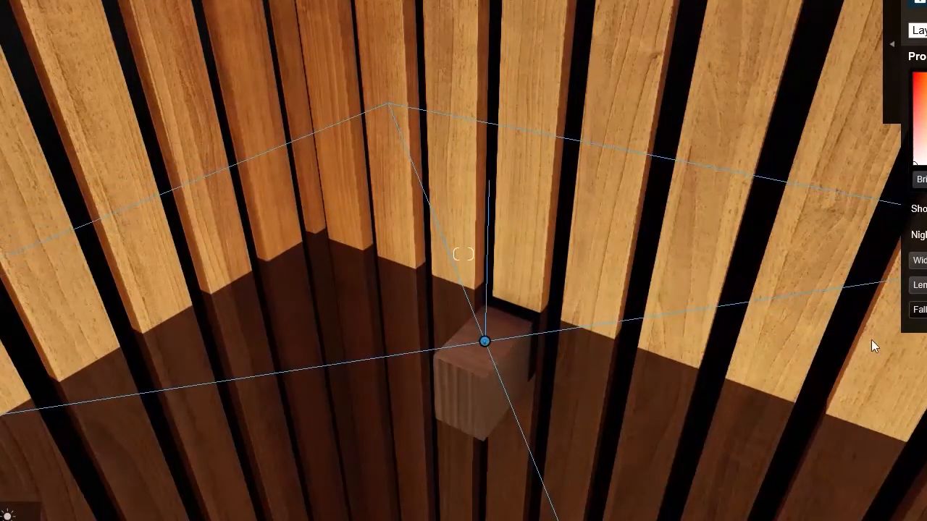
- Size the area light to the lamp's top face and give it a visible source with a warm tint
{"action": "left_click_drag", "start_coordinate": [464, 253], "coordinate": [464, 253]}
{"action": "left_click_drag", "start_coordinate": [926, 285], "coordinate": [924, 260]}
{"action": "left_click", "coordinate": [926, 209]}
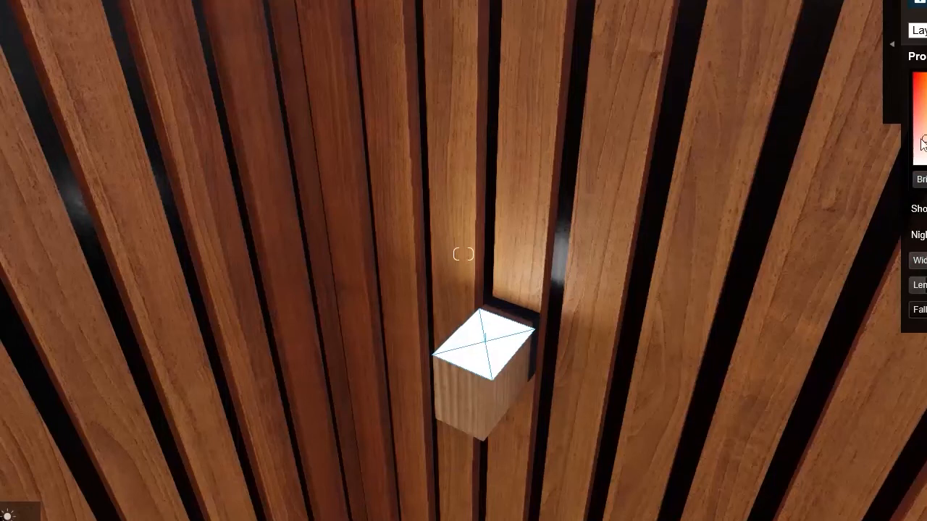
{"action": "left_click_drag", "start_coordinate": [923, 143], "coordinate": [916, 147]}
- Copy the area light to the underside of the wall lamp and flip the copy to shine downward
{"action": "key", "text": "s"}
{"action": "right_click_drag", "start_coordinate": [754, 203], "coordinate": [676, 273]}
{"action": "key", "text": "w"}
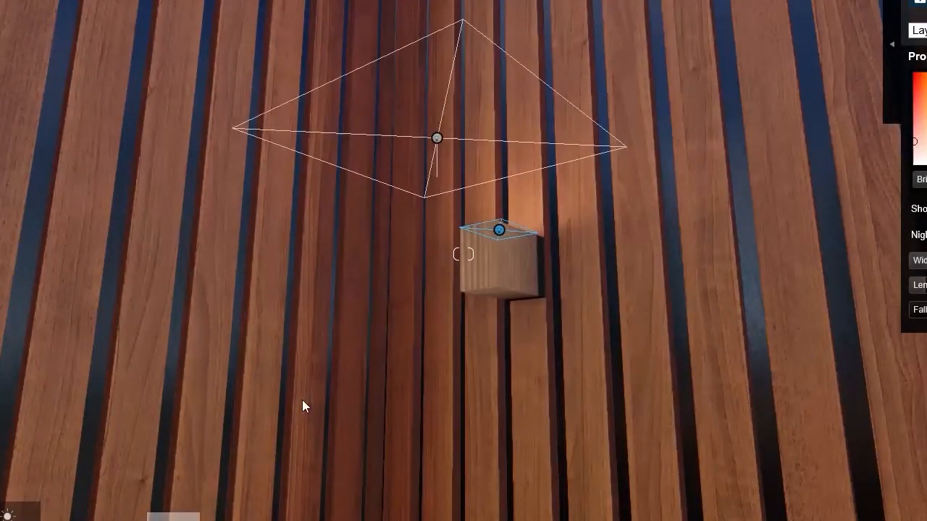
{"action": "mouse_move", "coordinate": [497, 233]}
{"action": "left_mouse_down"}
{"action": "mouse_move", "coordinate": [498, 271]}
{"action": "mouse_move", "coordinate": [494, 244]}
{"action": "left_mouse_up"}
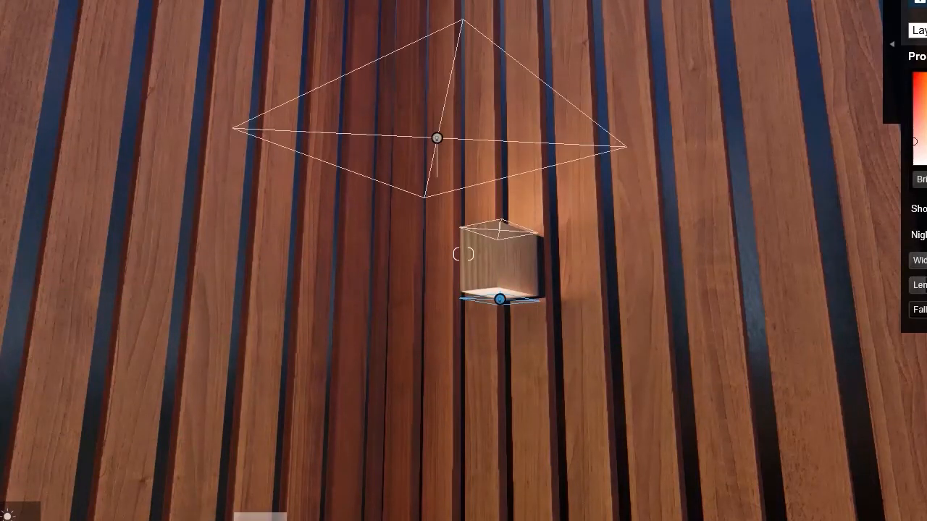
{"action": "mouse_move", "coordinate": [500, 299]}
{"action": "left_mouse_down"}
{"action": "mouse_move", "coordinate": [505, 305]}
{"action": "mouse_move", "coordinate": [501, 298]}
{"action": "left_mouse_up"}
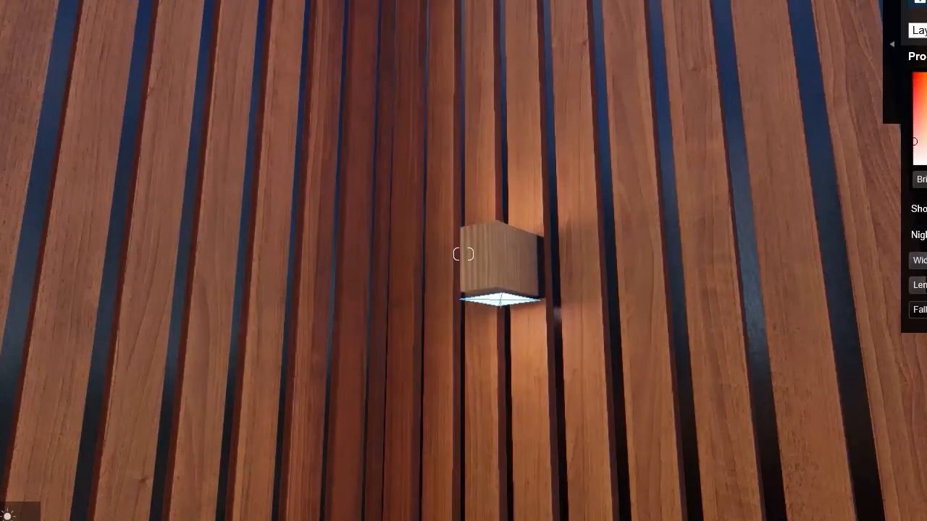
- Raise the lower area light slightly to bring it against the wall lamp's underside
{"action": "key", "text": "w"}
{"action": "right_click_drag", "start_coordinate": [486, 398], "coordinate": [530, 394]}
{"action": "key", "text": "s"}
{"action": "key", "text": "s"}
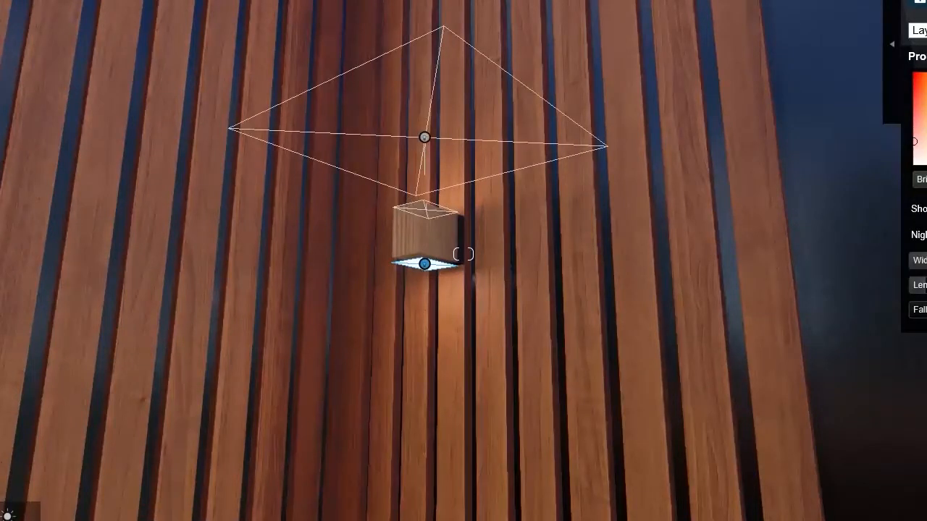
{"action": "left_click_drag", "start_coordinate": [422, 268], "coordinate": [425, 262]}
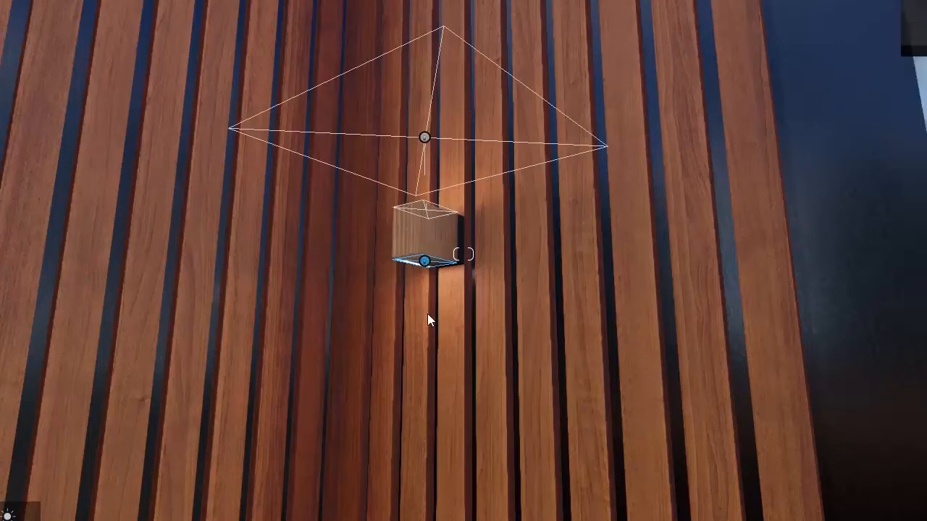
- Check the lower area light up close and fine-tune its height to sit just inside the lamp's bottom edge
{"action": "key", "text": "w"}
{"action": "key", "text": "w"}
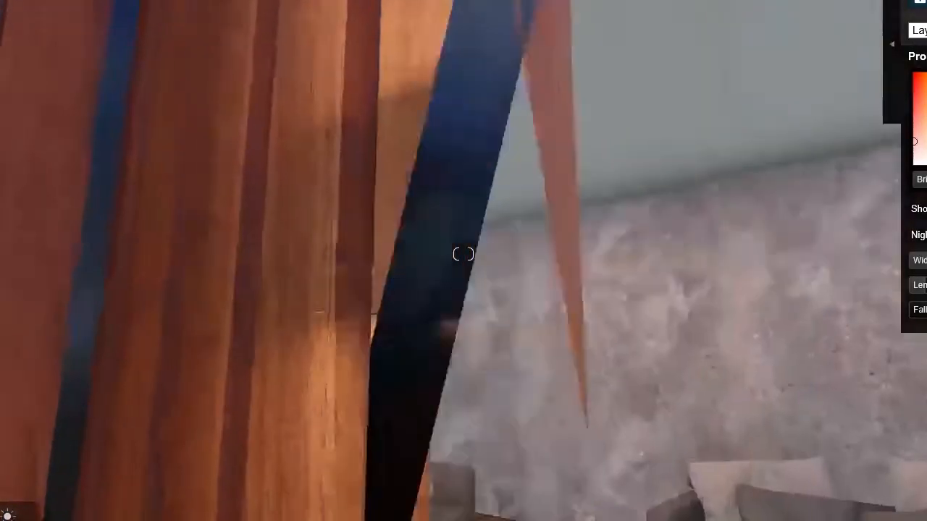
{"action": "key", "text": "s"}
{"action": "key", "text": "a"}
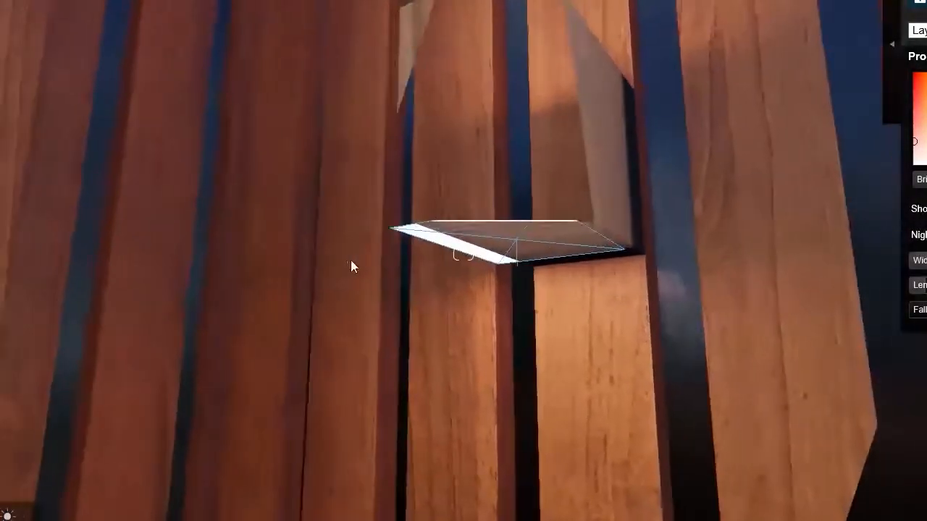
{"action": "key", "text": "d"}
{"action": "key", "text": "s"}
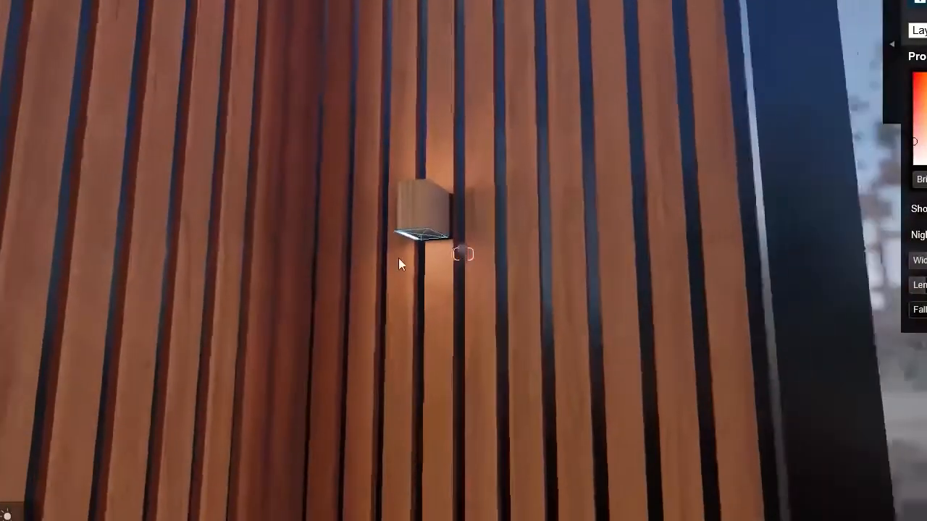
{"action": "key", "text": "w"}
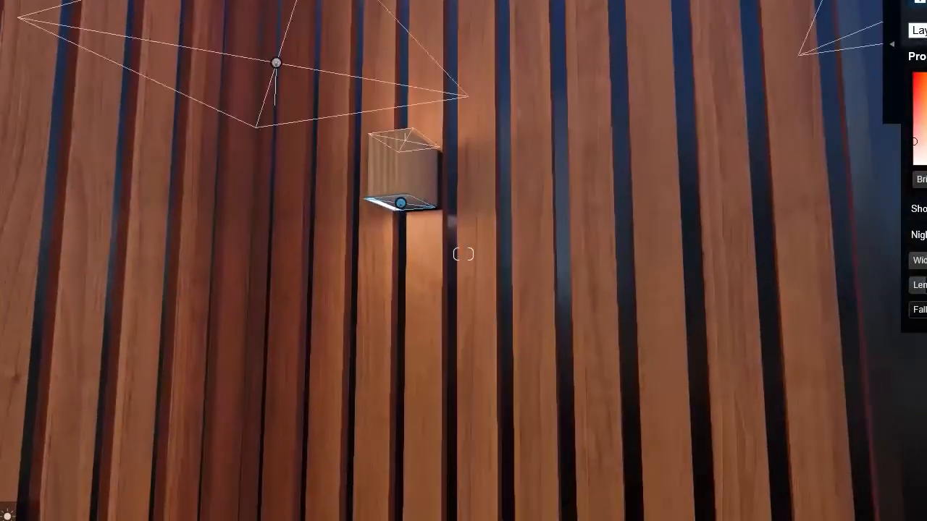
{"action": "left_click", "coordinate": [400, 208]}
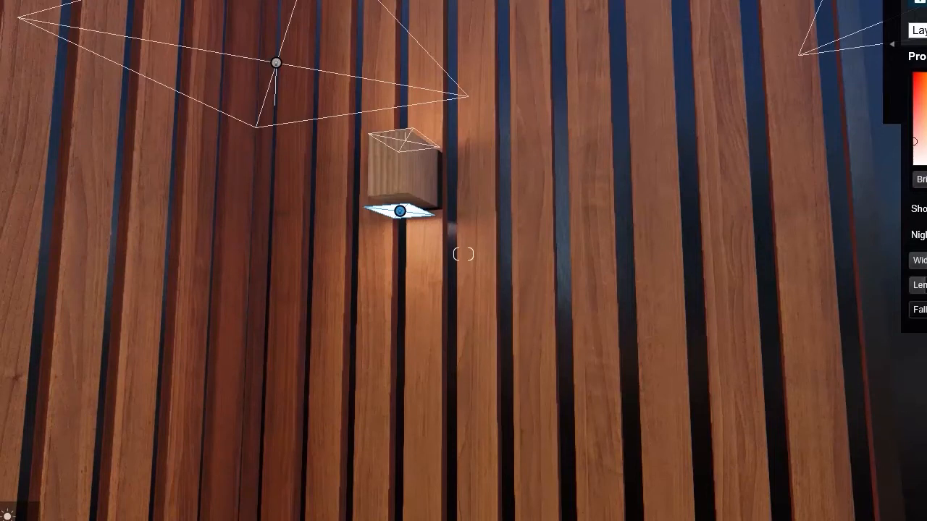
{"action": "left_click_drag", "start_coordinate": [400, 210], "coordinate": [400, 257]}
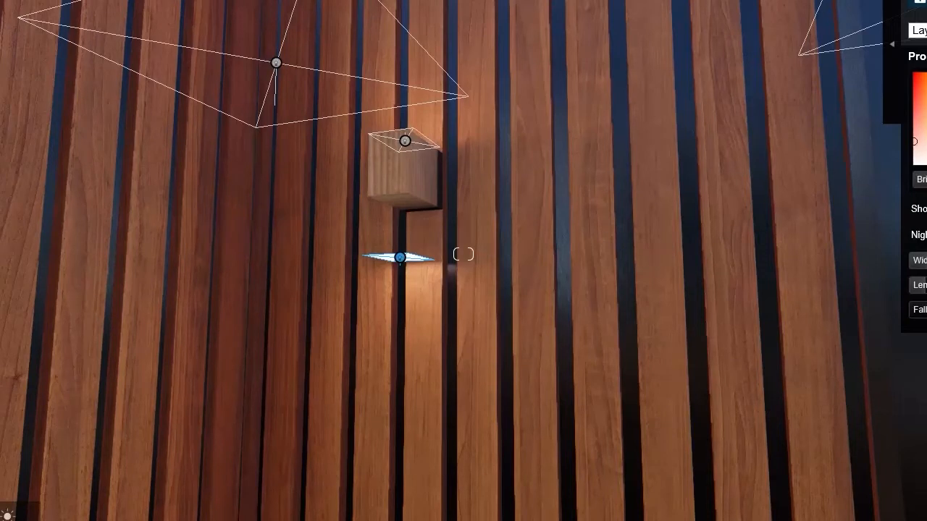
{"action": "left_click_drag", "start_coordinate": [400, 257], "coordinate": [400, 199]}
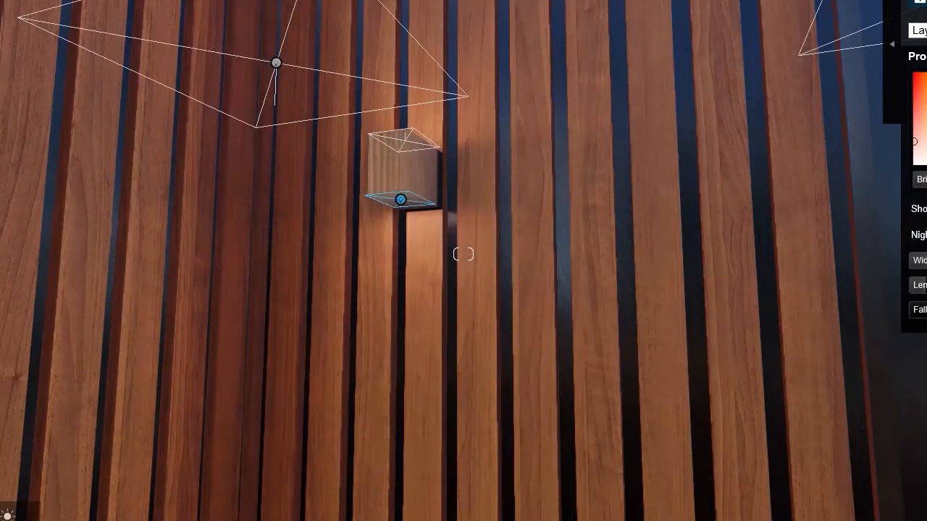
{"action": "left_click_drag", "start_coordinate": [400, 199], "coordinate": [401, 204]}
- Select the wall lamp's two area lights together and adjust their falloff to light the surrounding slats
{"action": "right_click_drag", "start_coordinate": [419, 336], "coordinate": [268, 333]}
{"action": "key", "text": "s"}
{"action": "key", "text": "s"}
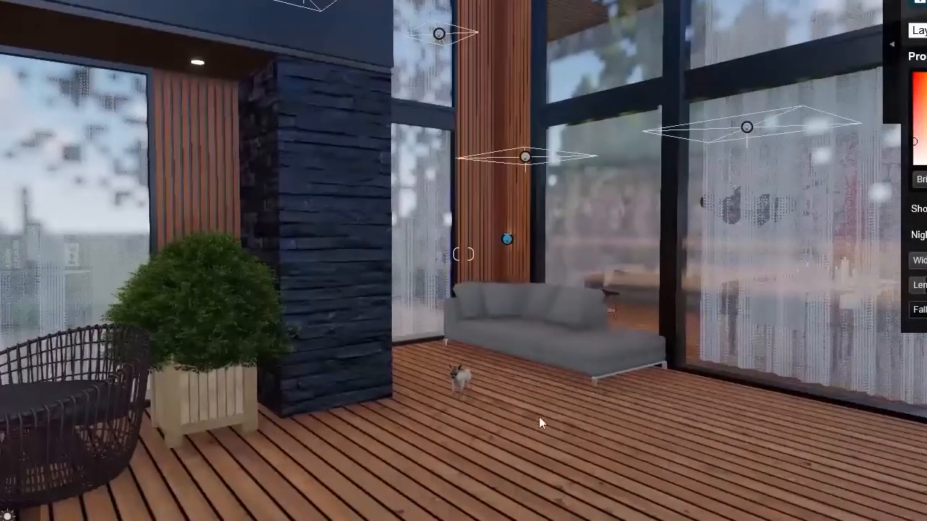
{"action": "left_click_drag", "start_coordinate": [644, 367], "coordinate": [489, 211], "text": "ctrl"}
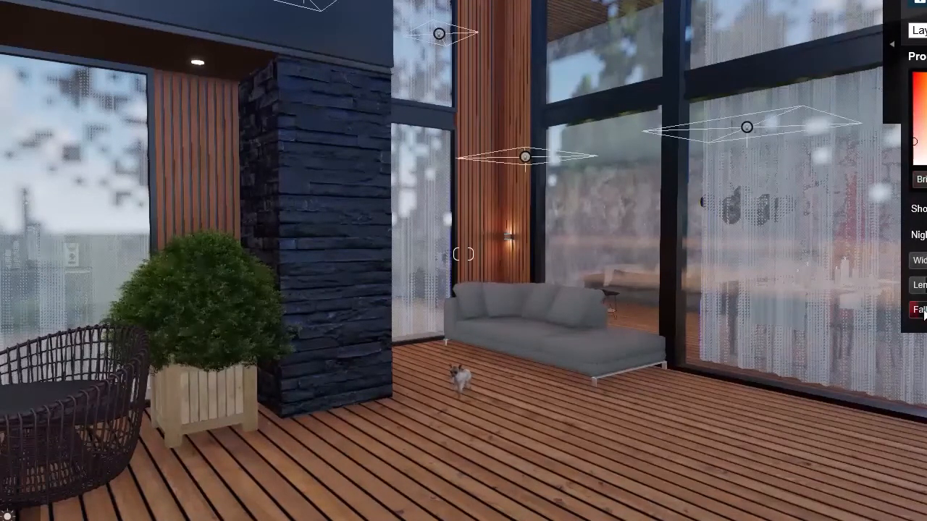
{"action": "left_click_drag", "start_coordinate": [925, 312], "coordinate": [926, 312]}
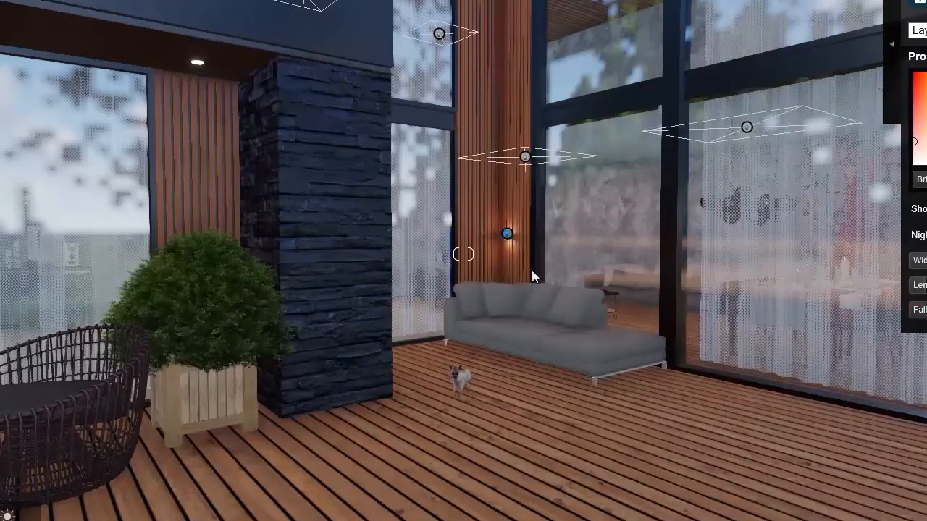
- Try out different library spotlights at the ceiling downlight in front of the slatted wall
{"action": "right_click_drag", "start_coordinate": [348, 240], "coordinate": [334, 225]}
{"action": "key", "text": "w"}
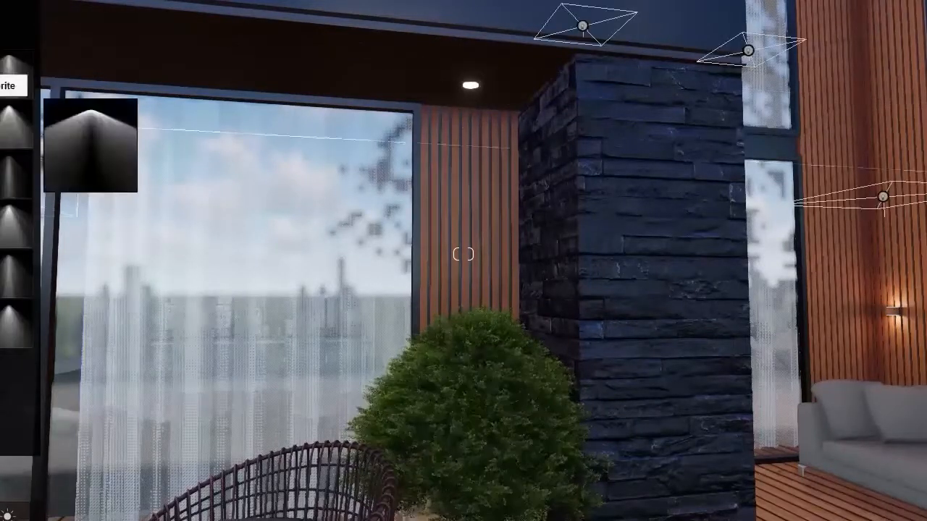
{"action": "left_click_drag", "start_coordinate": [16, 72], "coordinate": [471, 89]}
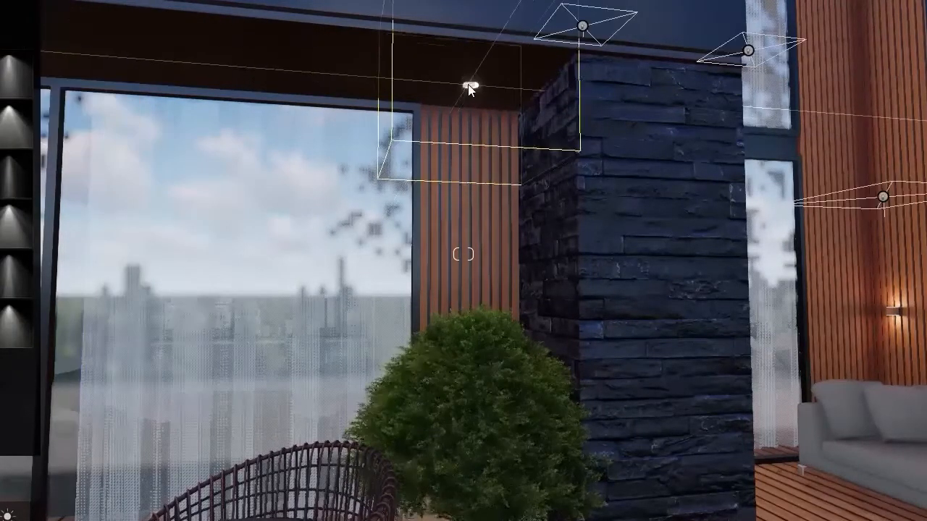
{"action": "left_click_drag", "start_coordinate": [11, 123], "coordinate": [467, 88]}
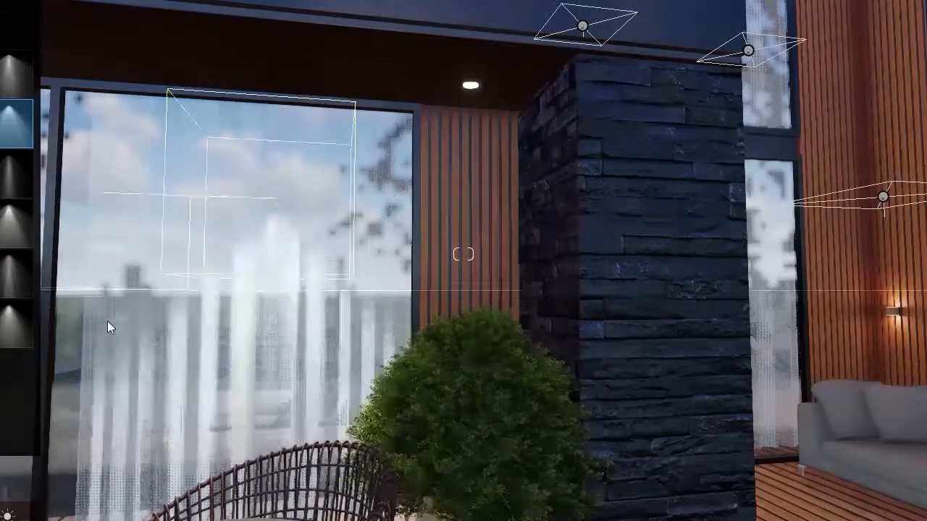
{"action": "left_click", "coordinate": [3, 326]}
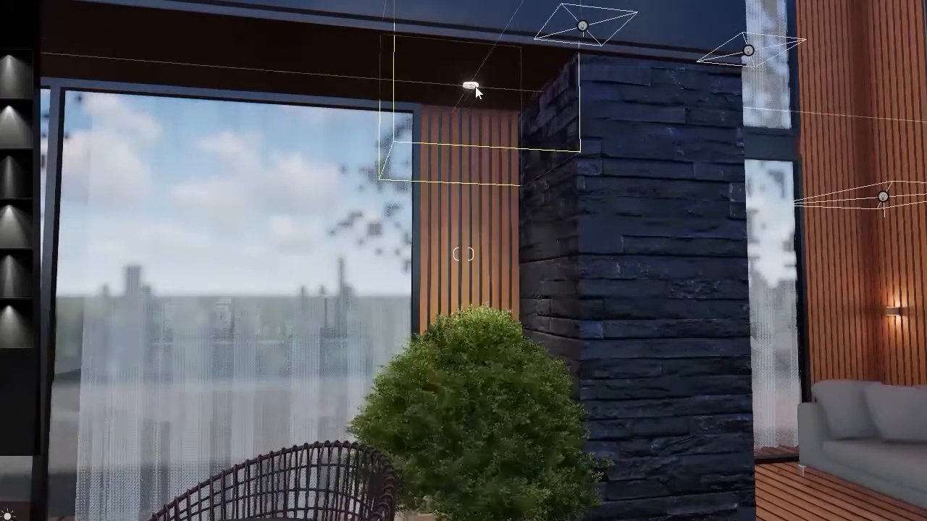
{"action": "left_click", "coordinate": [22, 328]}
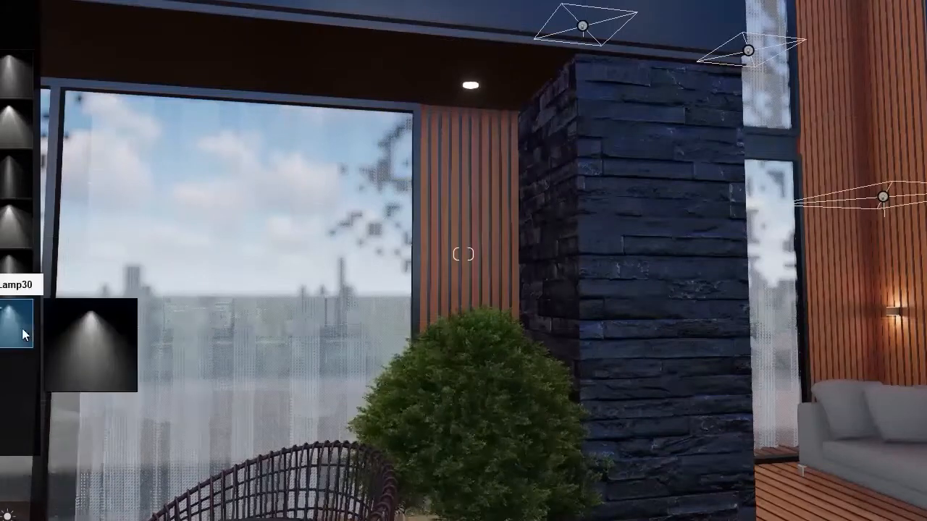
- Place the spotlight preset just above Lamp30 at the downlight beside the stone pillar and at the one above the wicker chairs
{"action": "left_click", "coordinate": [21, 279]}
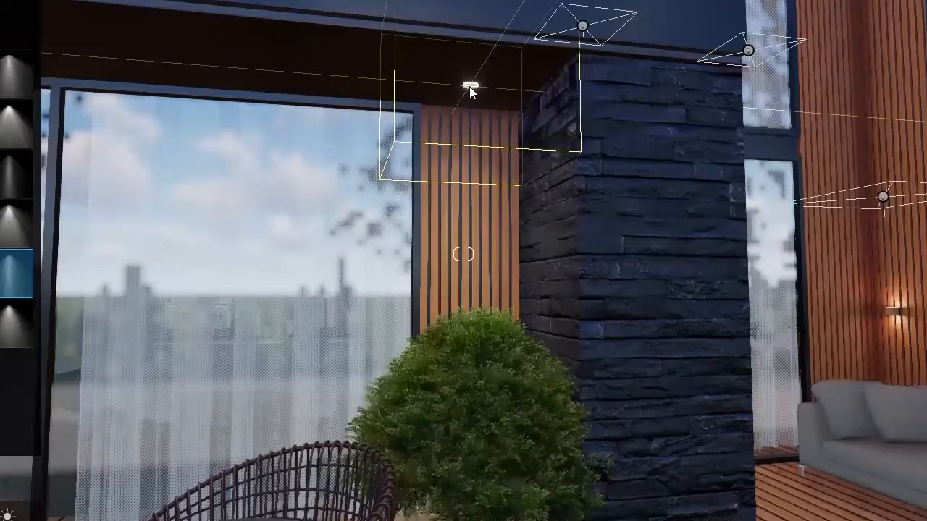
{"action": "left_click", "coordinate": [470, 88]}
{"action": "right_click_drag", "start_coordinate": [592, 278], "coordinate": [315, 312]}
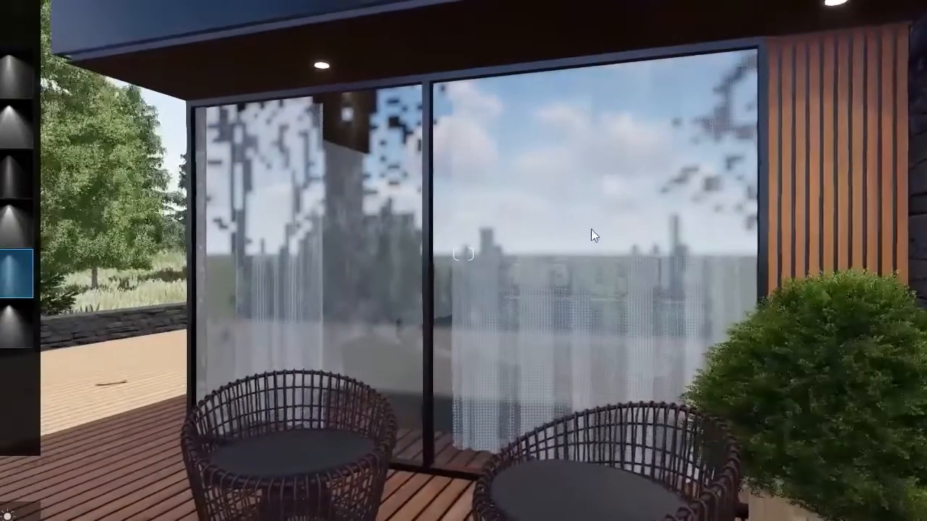
{"action": "left_click", "coordinate": [319, 66]}
- Select the spotlight at the downlight beside the stone pillar and narrow its light cone over the slats
{"action": "right_click_drag", "start_coordinate": [319, 66], "coordinate": [572, 29]}
{"action": "key", "text": "w"}
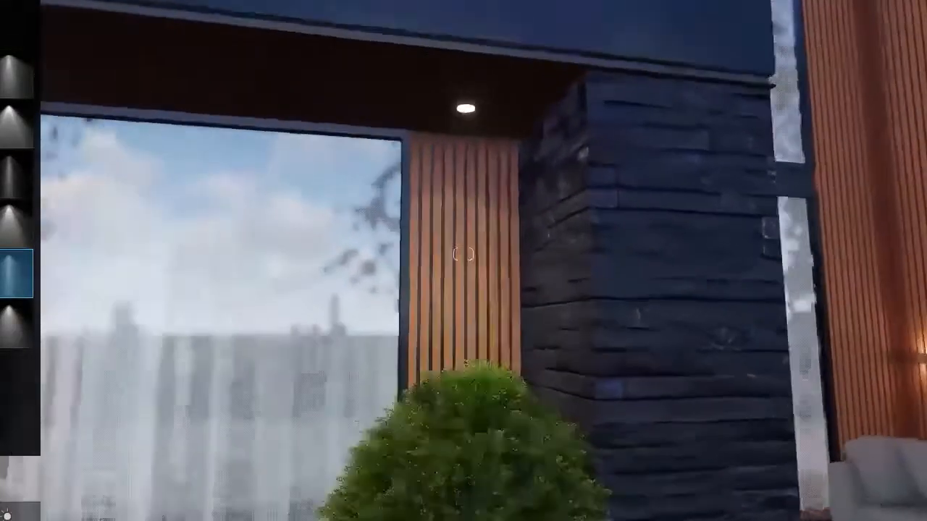
{"action": "left_click", "coordinate": [169, 514]}
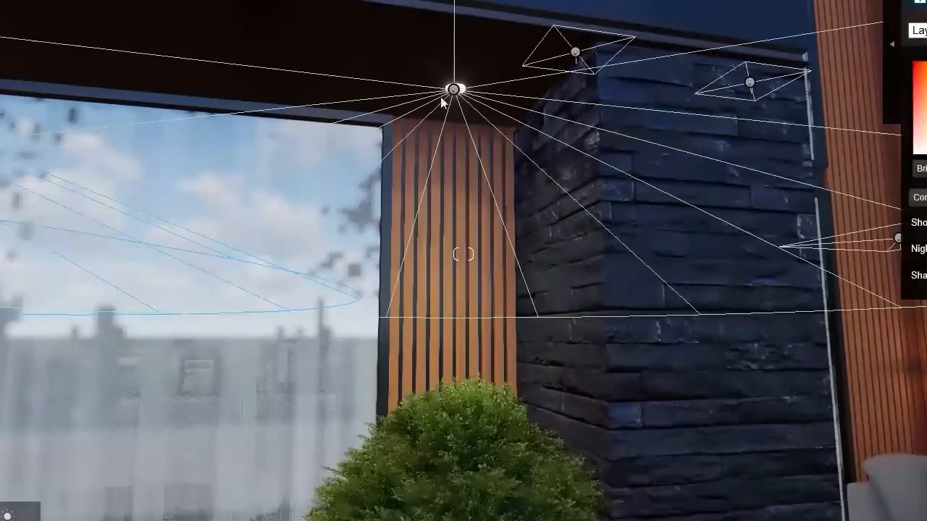
{"action": "left_click", "coordinate": [454, 91]}
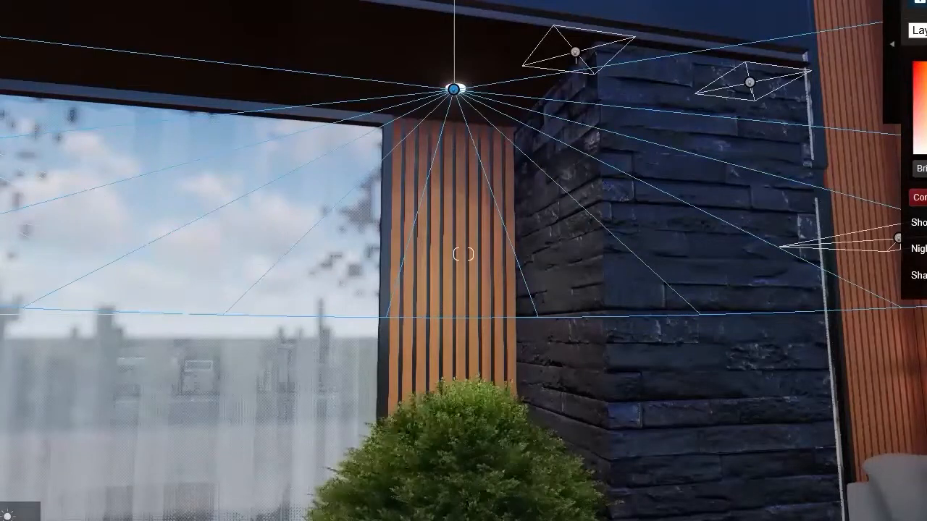
{"action": "left_click_drag", "start_coordinate": [926, 197], "coordinate": [920, 168]}
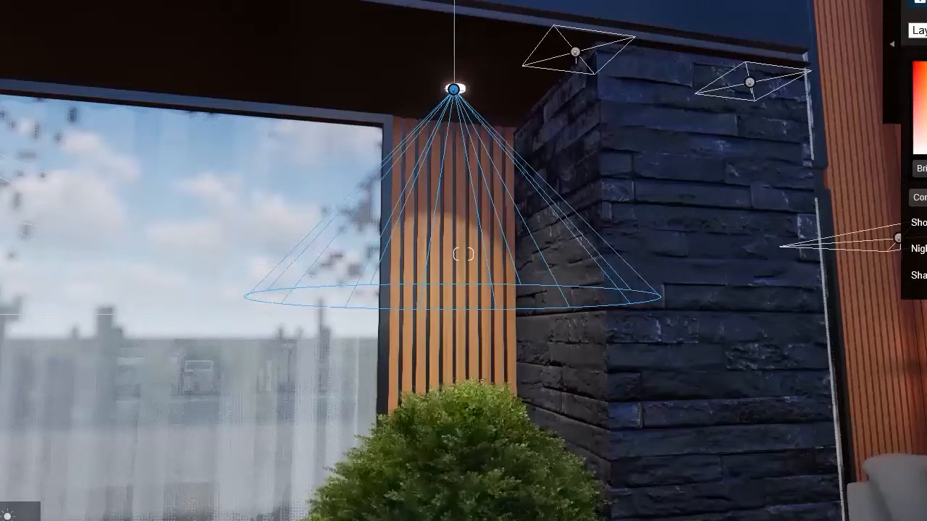
- Toggle the selected spotlight's night setting to compare the slatted wall with and without its light
{"action": "left_click", "coordinate": [926, 249]}
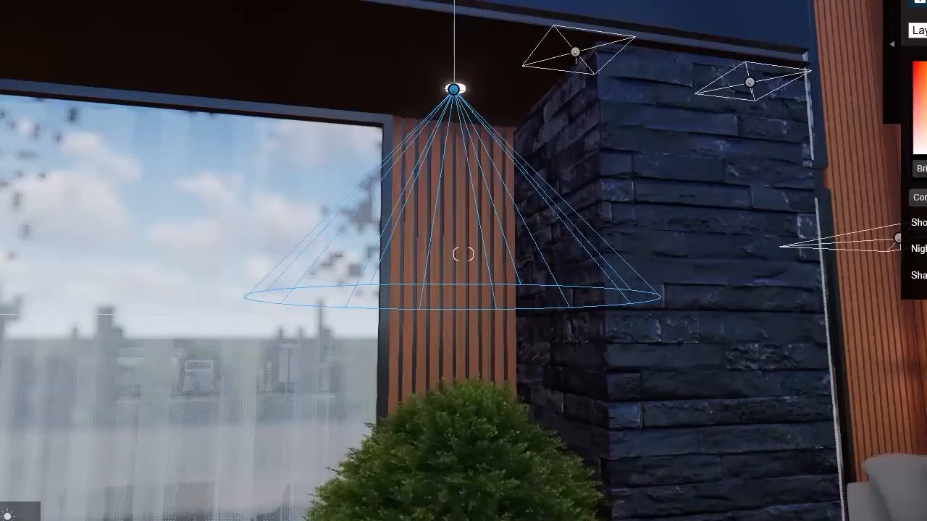
{"action": "left_click", "coordinate": [926, 249]}
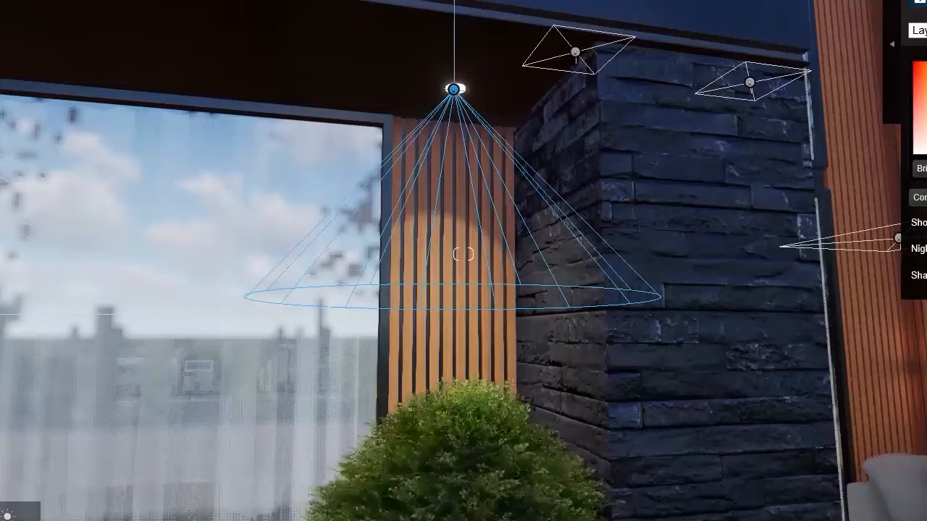
{"action": "left_click", "coordinate": [926, 249]}
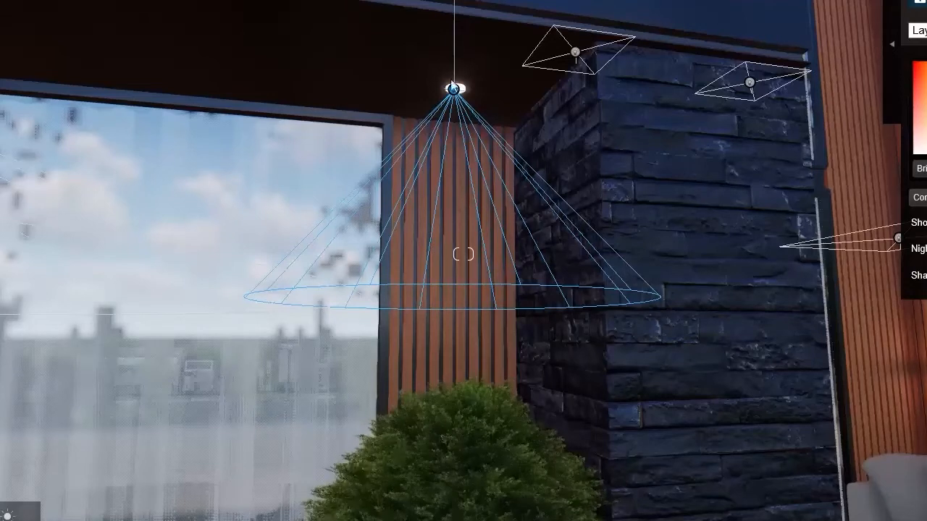
{"action": "left_click", "coordinate": [926, 248]}
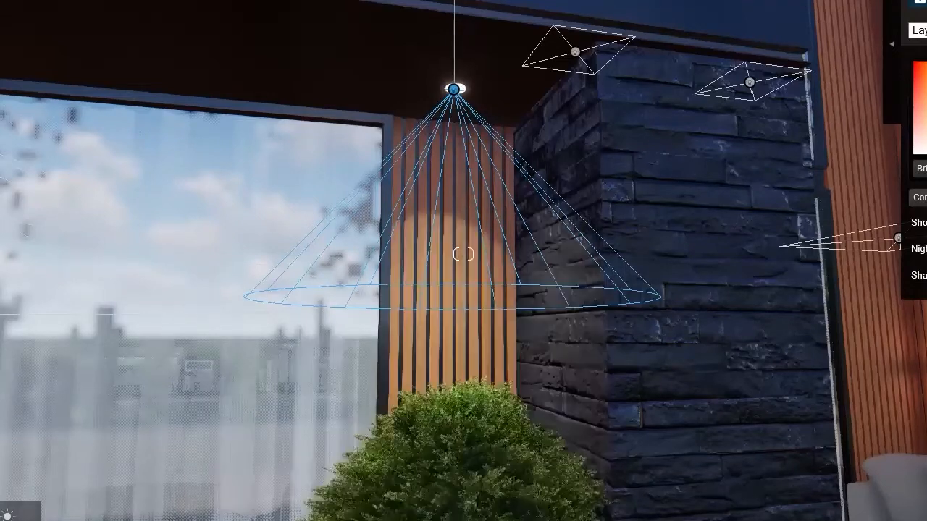
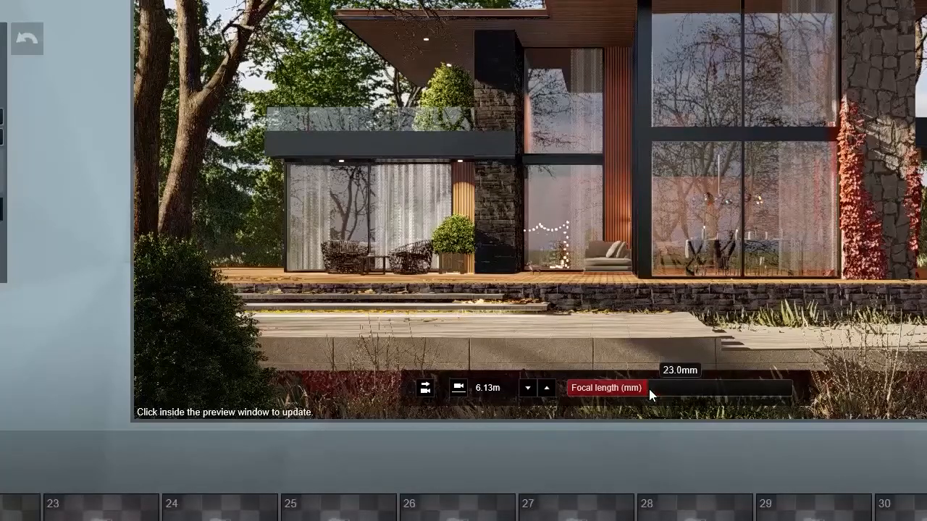
- Reposition the photo camera at a height of 5.32 m and set its focal length to 29.5 mm
{"action": "key", "text": "e"}
{"action": "left_click_drag", "start_coordinate": [648, 386], "coordinate": [653, 385]}
{"action": "key", "text": "w"}
{"action": "right_click_drag", "start_coordinate": [665, 299], "coordinate": [658, 280]}
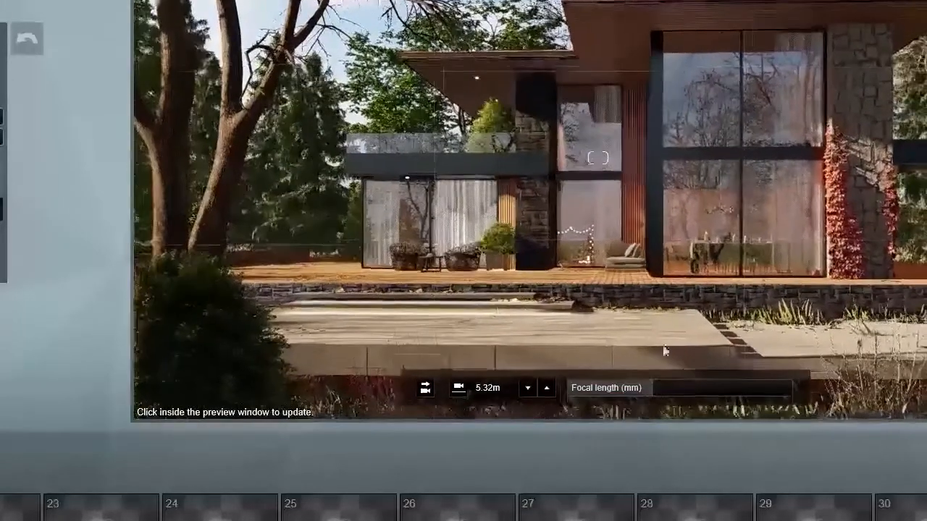
{"action": "left_click_drag", "start_coordinate": [659, 386], "coordinate": [660, 387]}
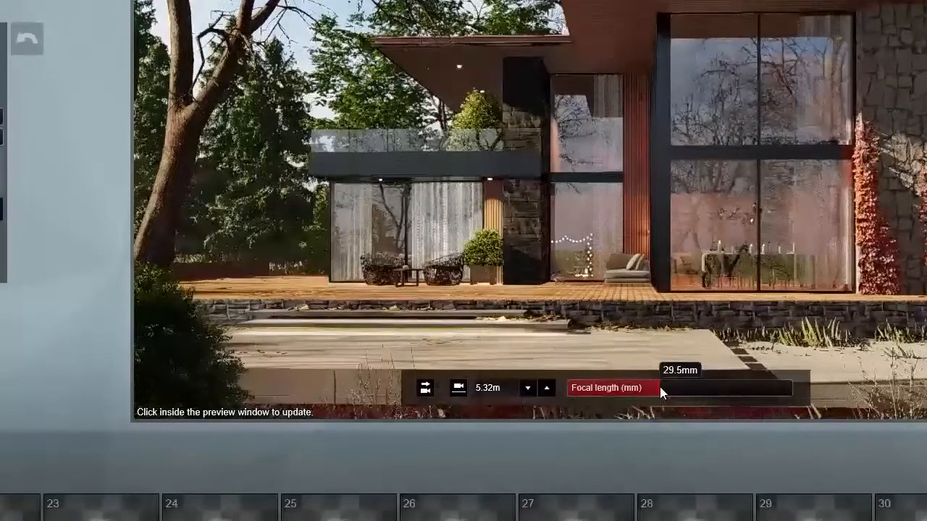
- Move the photo camera back and sideways to reframe the house, at a camera height of 5.39 m
{"action": "key", "text": "s"}
{"action": "right_click_drag", "start_coordinate": [598, 158], "coordinate": [613, 157]}
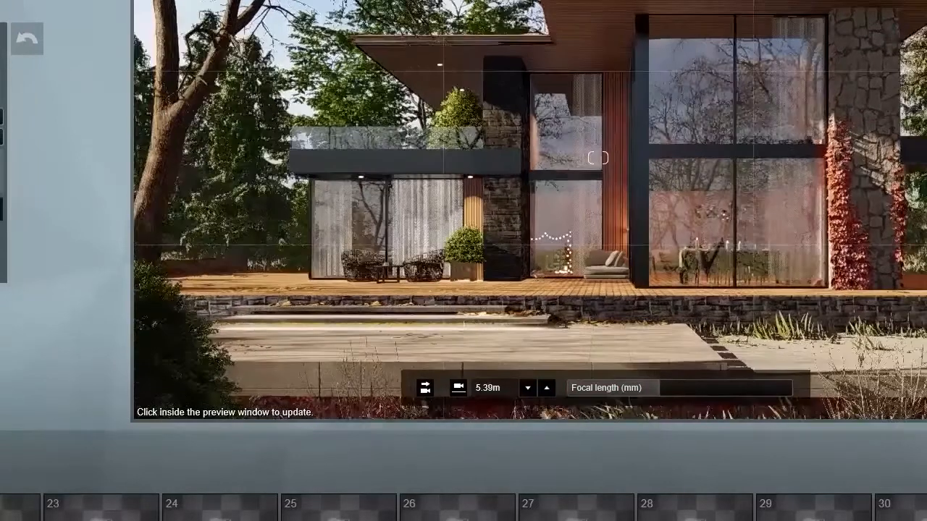
{"action": "key", "text": "s"}
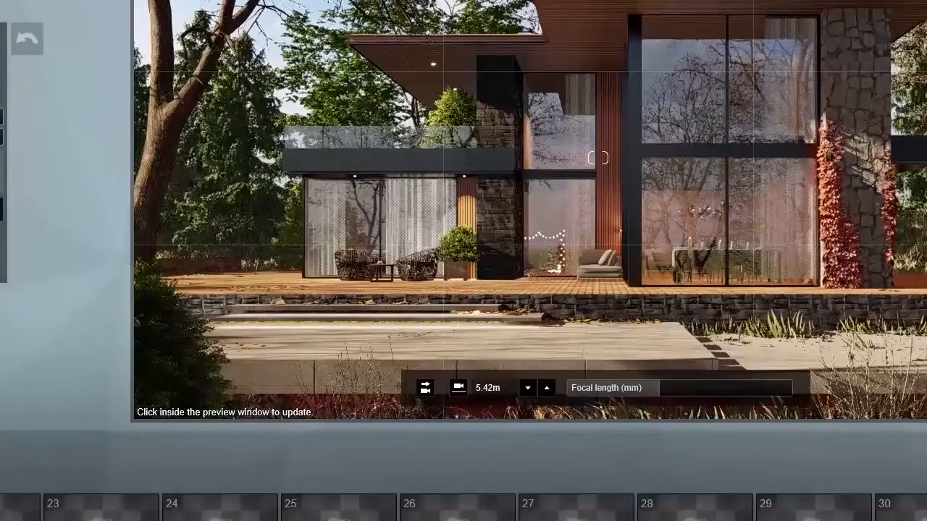
{"action": "right_click_drag", "start_coordinate": [598, 158], "coordinate": [601, 158]}
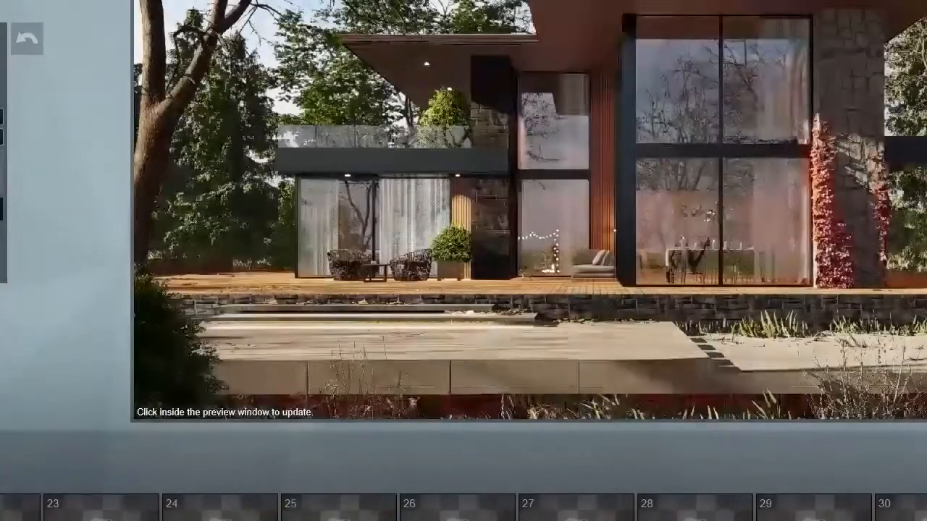
{"action": "key", "text": "d"}
{"action": "key", "text": "e"}
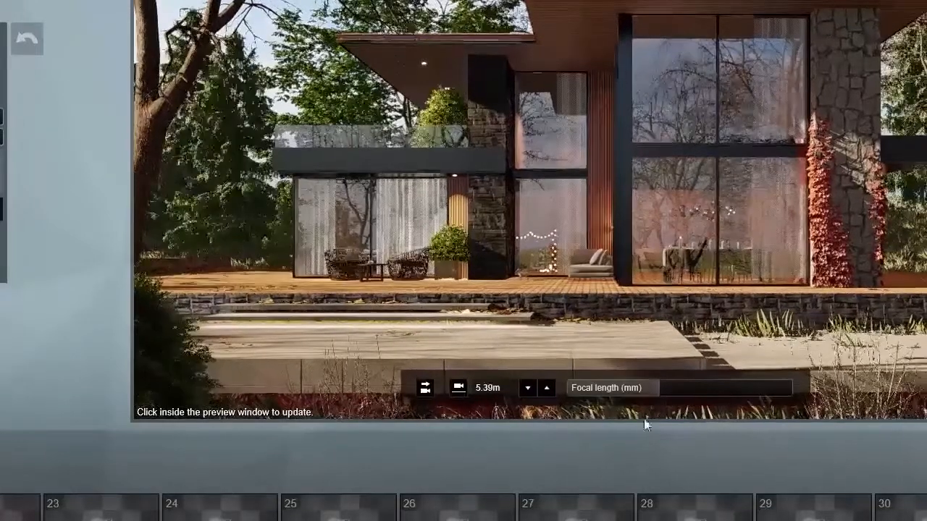
- Reduce the focal length to about 27 mm and fine-tune the camera direction to frame the whole house
{"action": "left_click", "coordinate": [657, 389]}
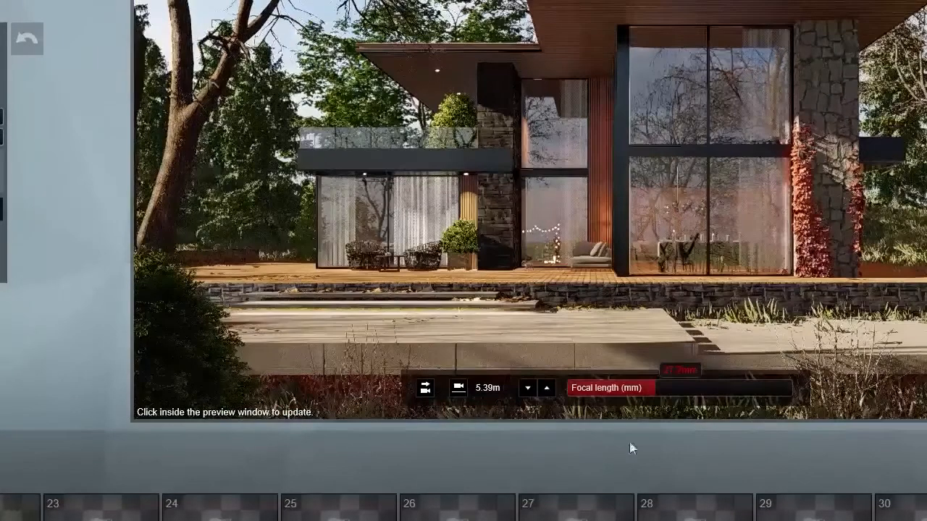
{"action": "right_click_drag", "start_coordinate": [809, 362], "coordinate": [794, 367]}
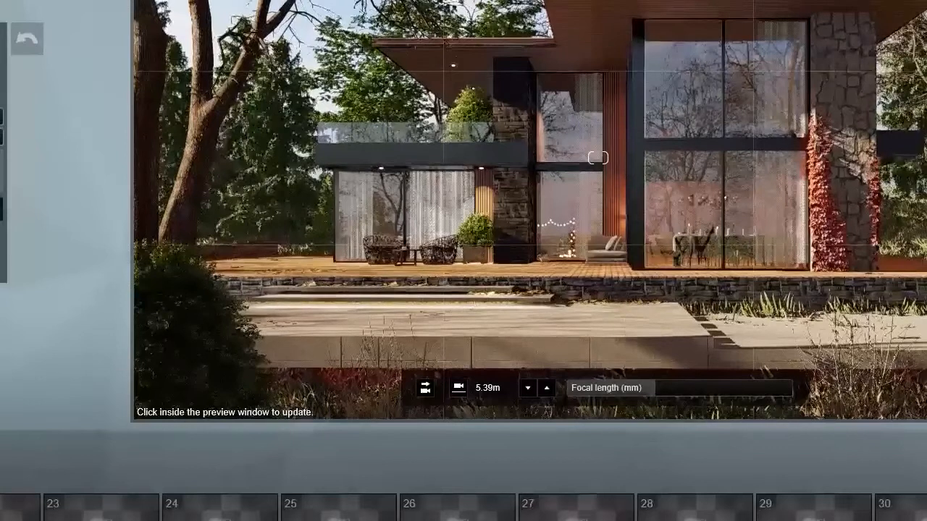
{"action": "right_click_drag", "start_coordinate": [794, 368], "coordinate": [797, 365]}
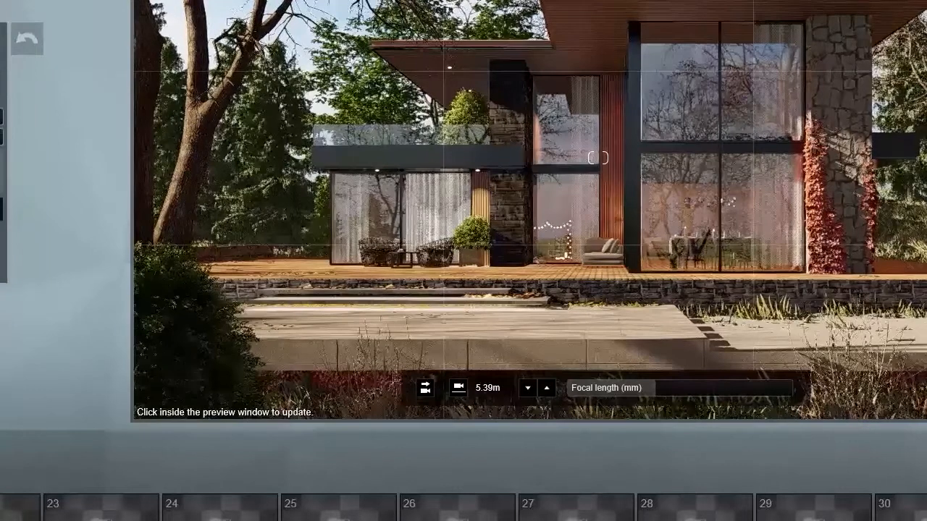
- Select Sky Light among the advanced photo effects and adjust the shot's effect settings, refreshing the preview
{"action": "left_click", "coordinate": [661, 228]}
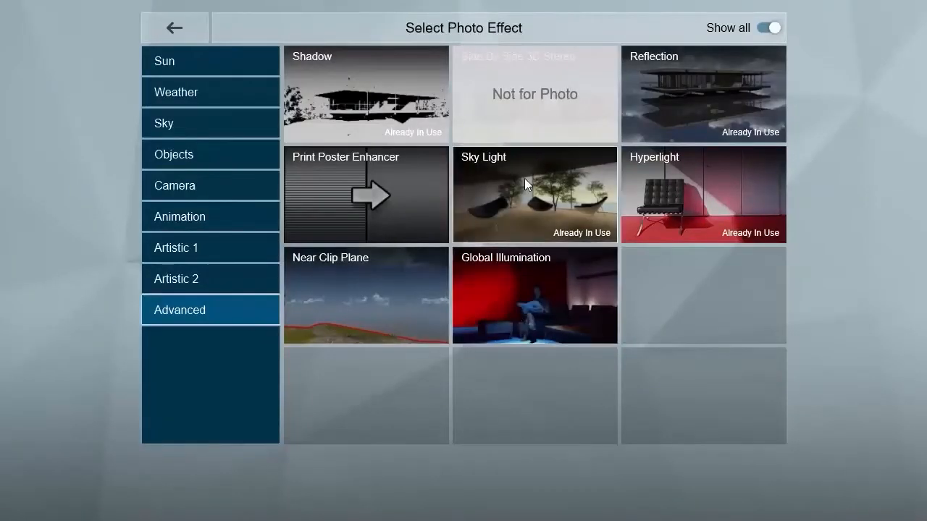
{"action": "left_click", "coordinate": [524, 177]}
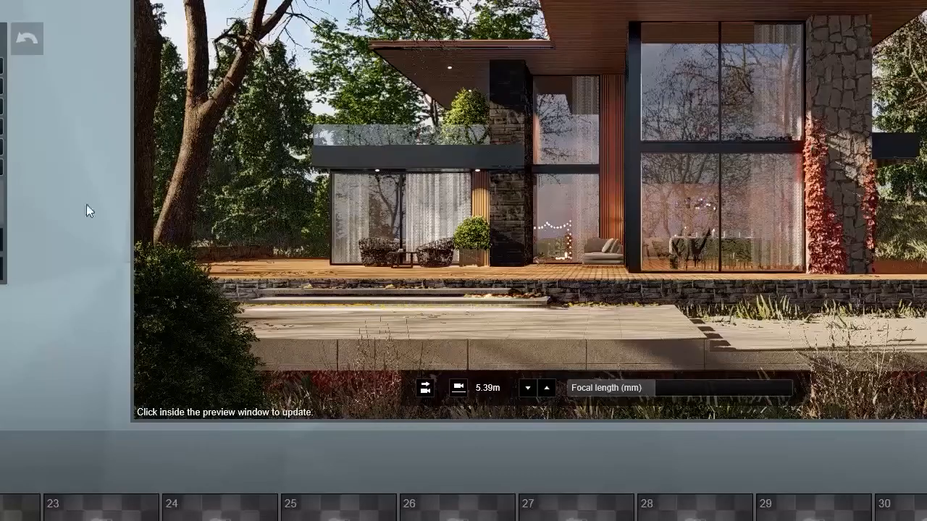
{"action": "left_click", "coordinate": [1, 240]}
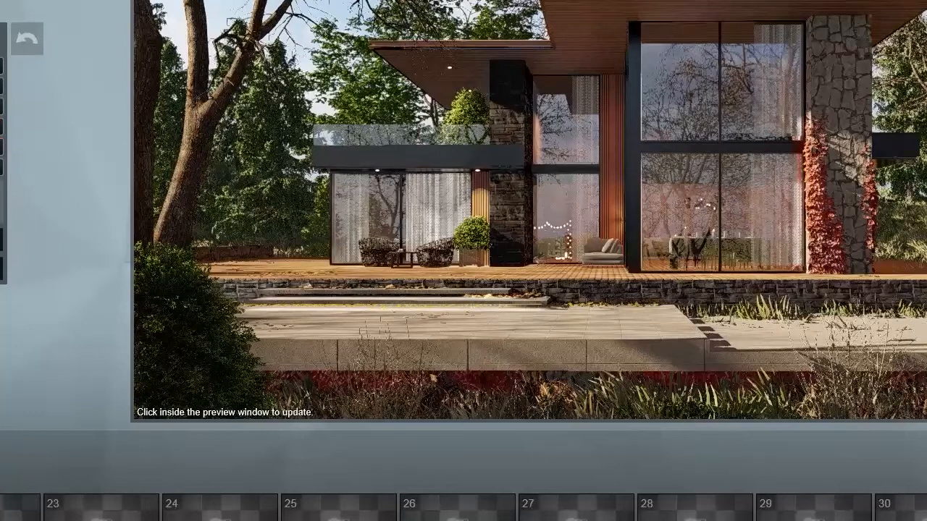
{"action": "left_click_drag", "start_coordinate": [2, 125], "coordinate": [67, 122]}
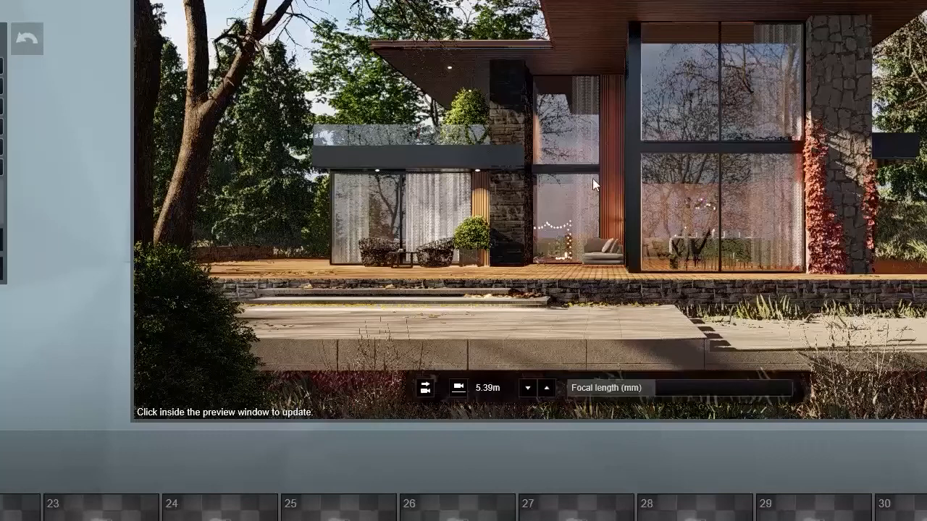
{"action": "left_click", "coordinate": [668, 101]}
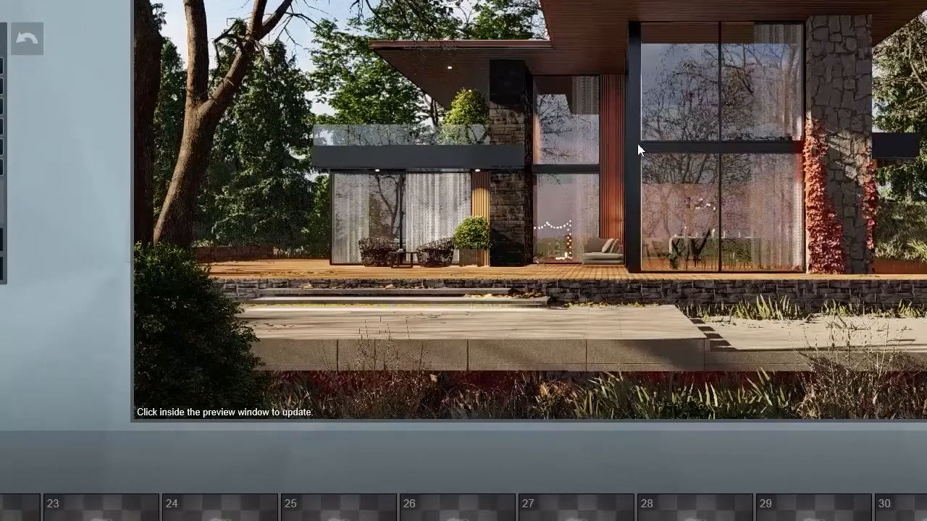
{"action": "left_click", "coordinate": [693, 144]}
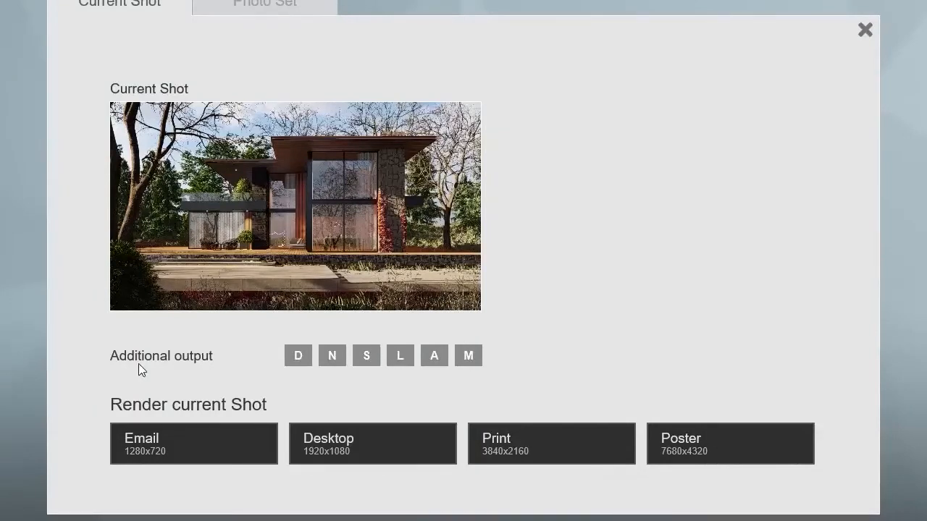
- Enable all six additional output maps for the current shot: depth, normal, specular reflection, lighting, sky alpha and material ID
{"action": "left_click", "coordinate": [471, 365]}
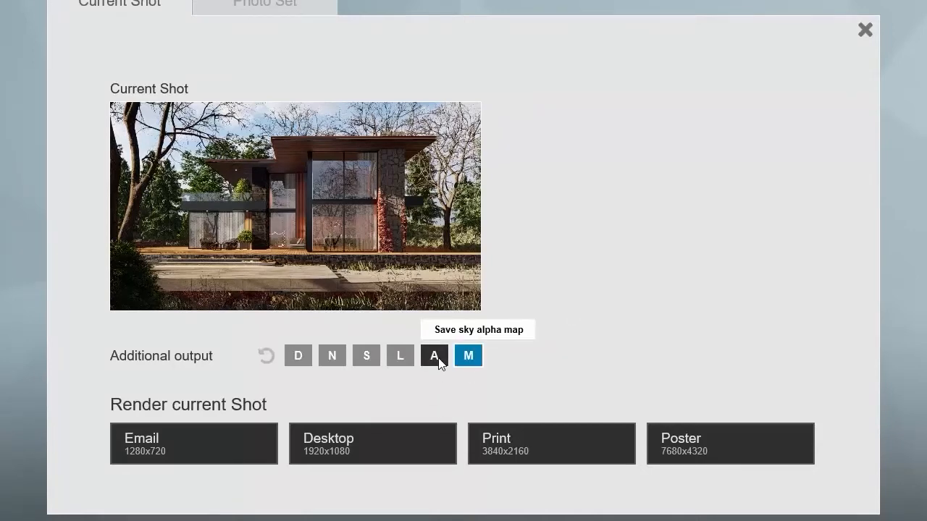
{"action": "left_click", "coordinate": [439, 362]}
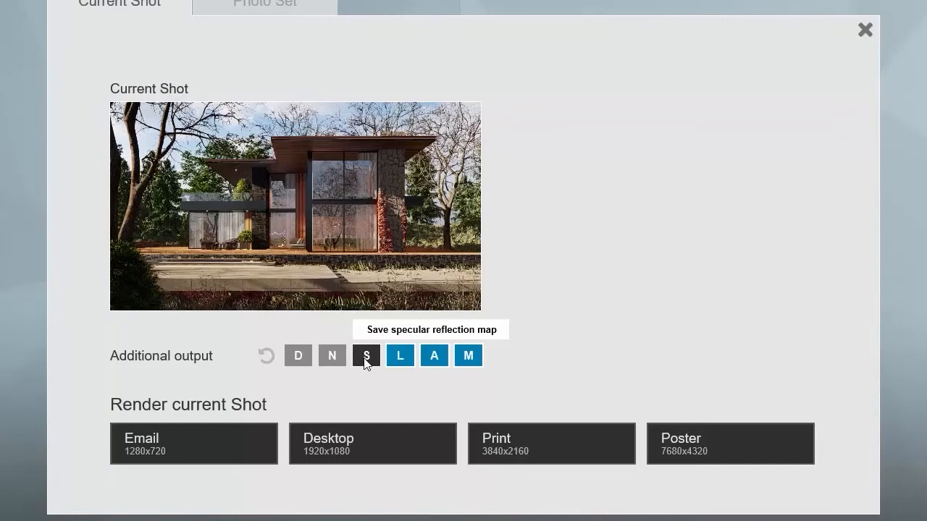
{"action": "left_click", "coordinate": [303, 357]}
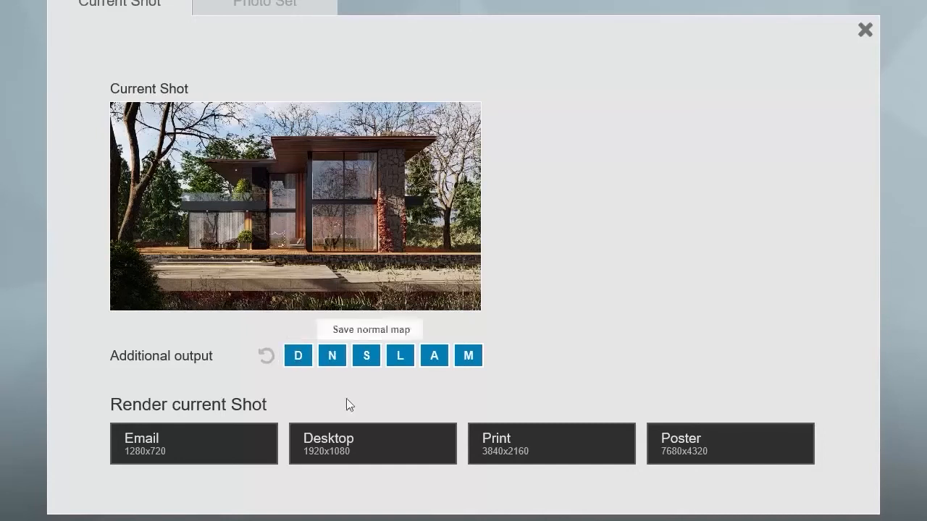
- Render the current shot at Desktop resolution, 1920x1080, and save it as test in a newly created folder
{"action": "left_click", "coordinate": [382, 440]}
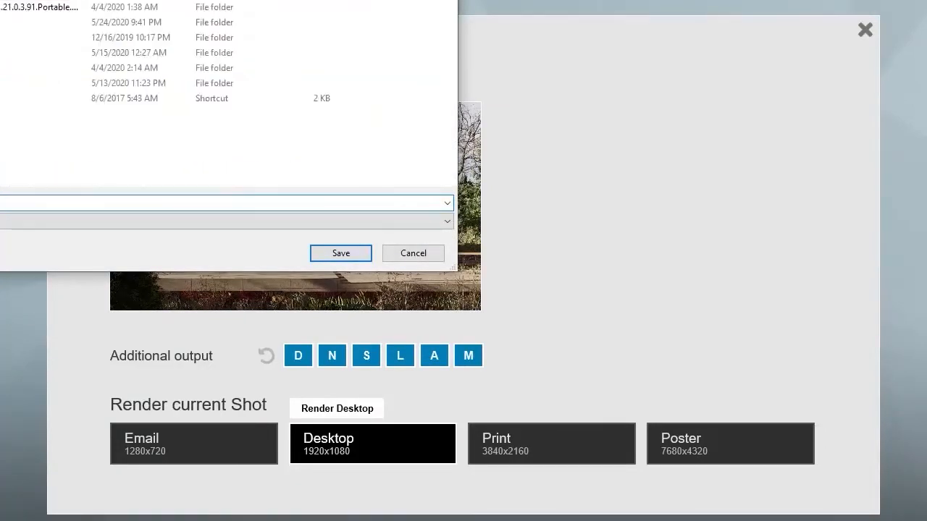
{"action": "double_click", "coordinate": [2, 22]}
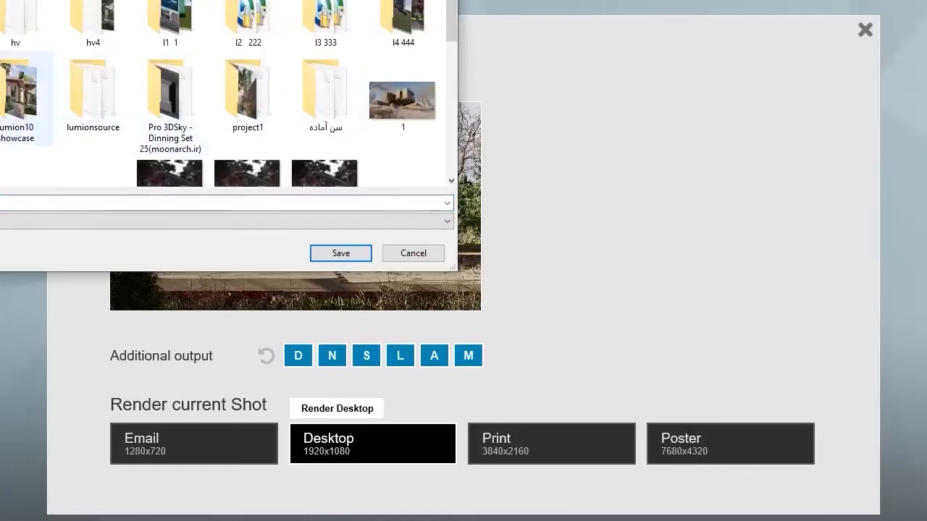
{"action": "double_click", "coordinate": [0, 94]}
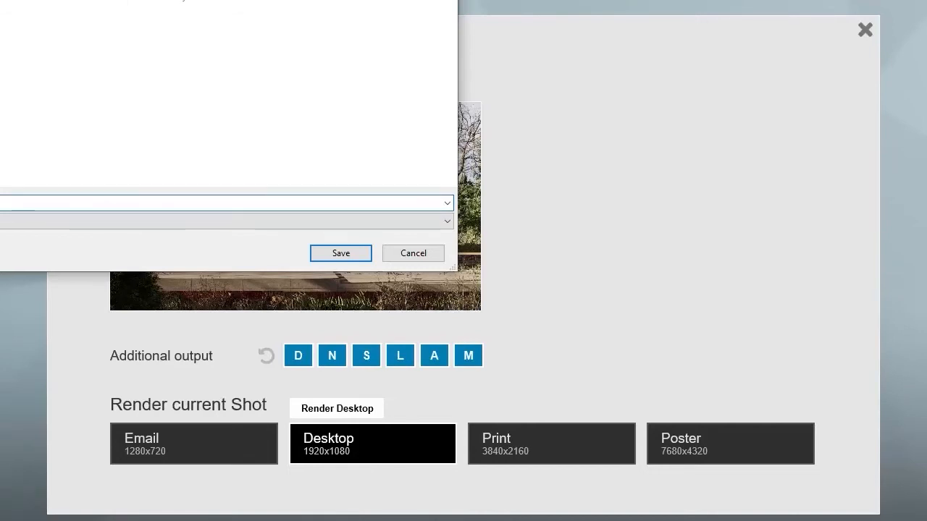
{"action": "right_click", "coordinate": [13, 42]}
{"action": "mouse_move", "coordinate": [83, 196]}
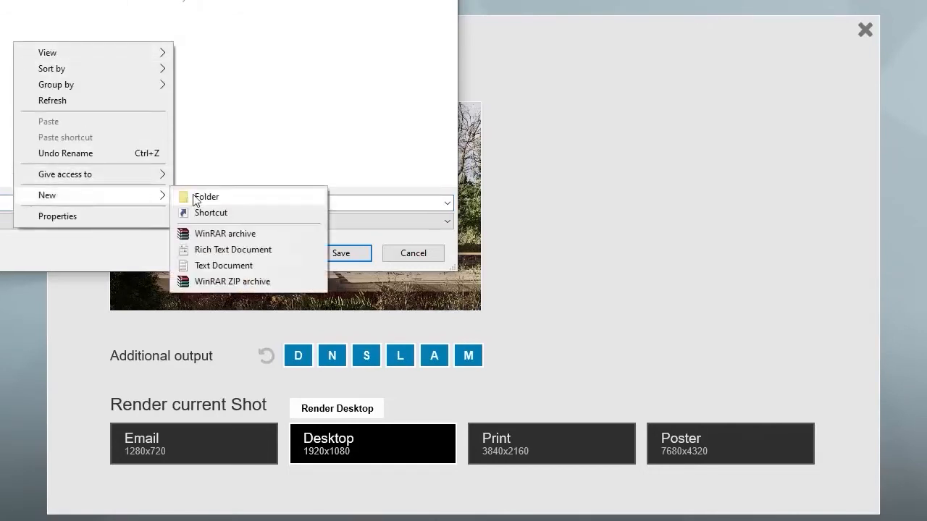
{"action": "left_click", "coordinate": [205, 197]}
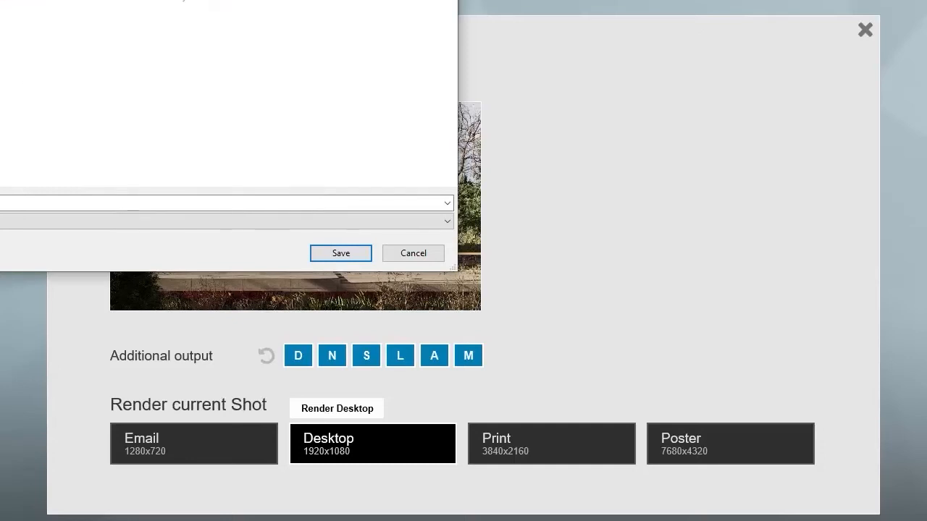
{"action": "left_click", "coordinate": [351, 255]}
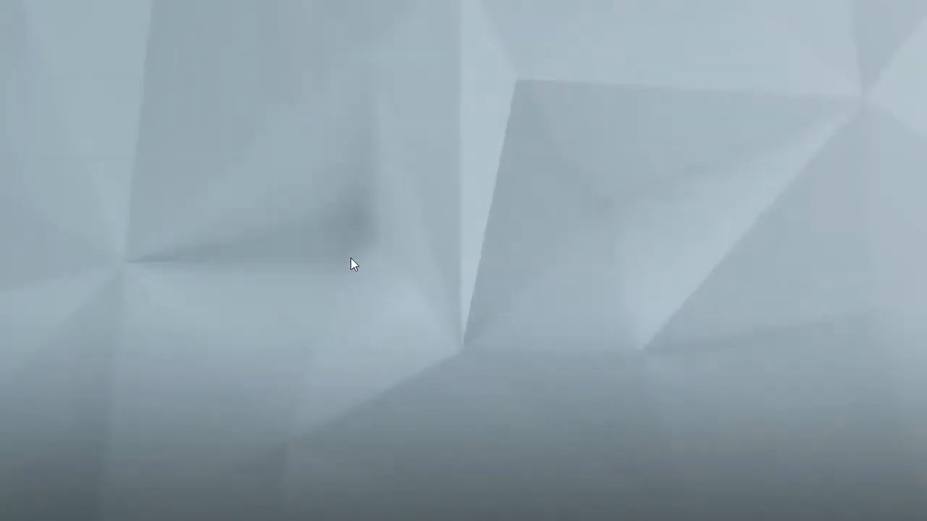
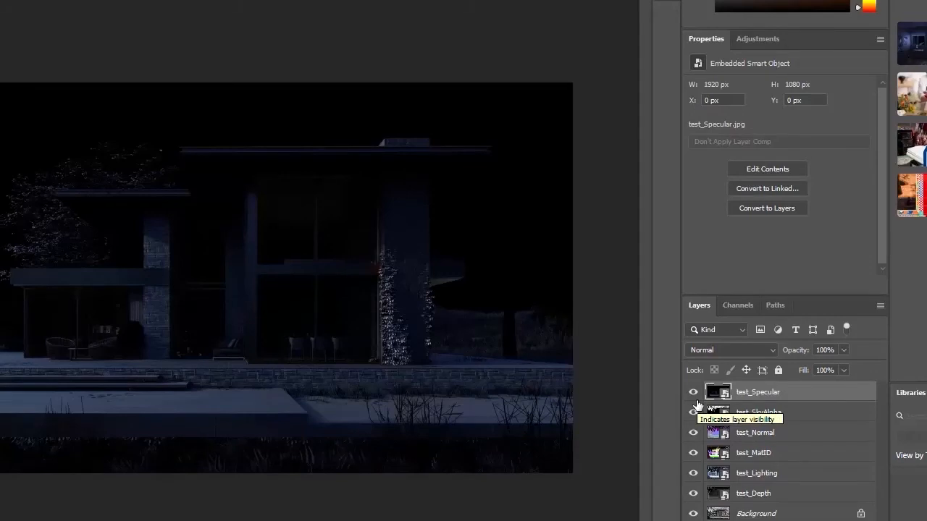
- Switch to Photoshop and hide all the map layers from test_Specular down to test_Depth, keeping only the Background shown
{"action": "left_click_drag", "start_coordinate": [694, 397], "coordinate": [693, 504]}
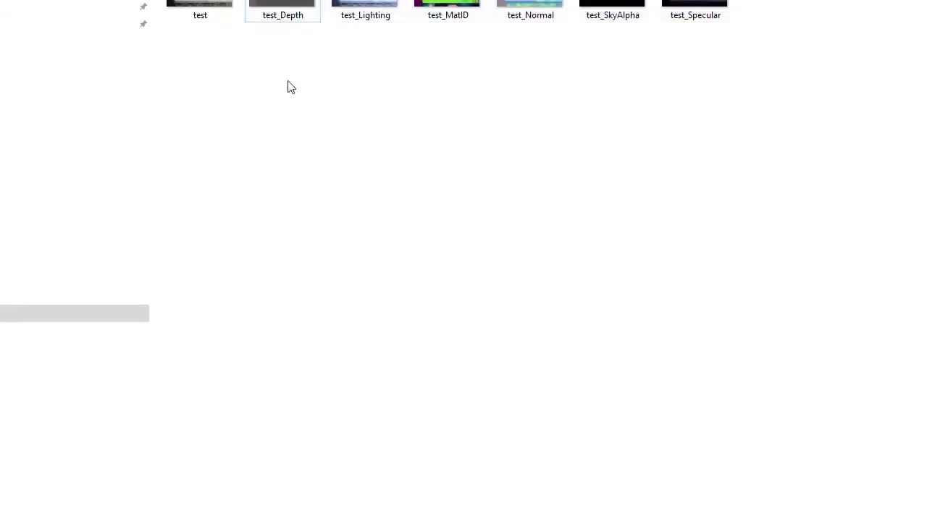
- Try to bring the test_SkyAlpha and test_Depth images from the render folder into the Photoshop document
{"action": "left_click", "coordinate": [607, 15]}
{"action": "left_click", "coordinate": [276, 7], "text": "ctrl"}
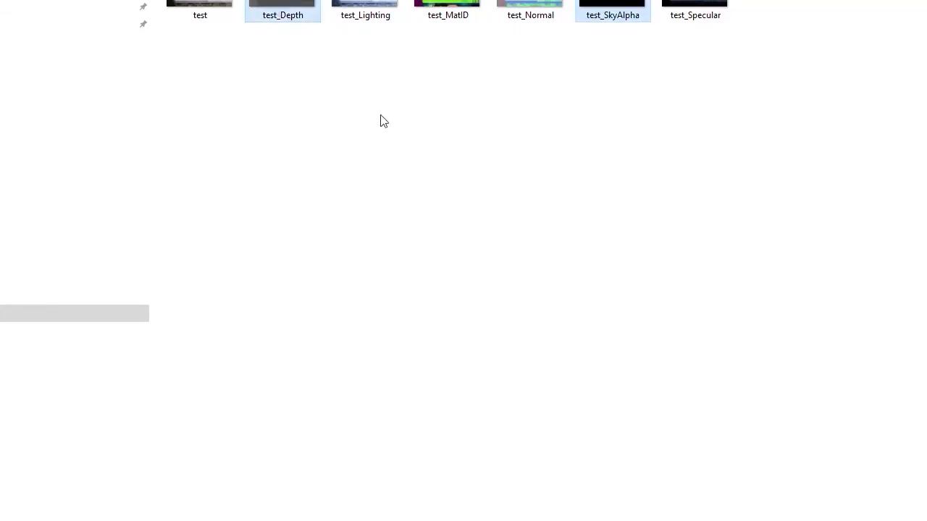
{"action": "left_click_drag", "start_coordinate": [608, 2], "coordinate": [386, 520]}
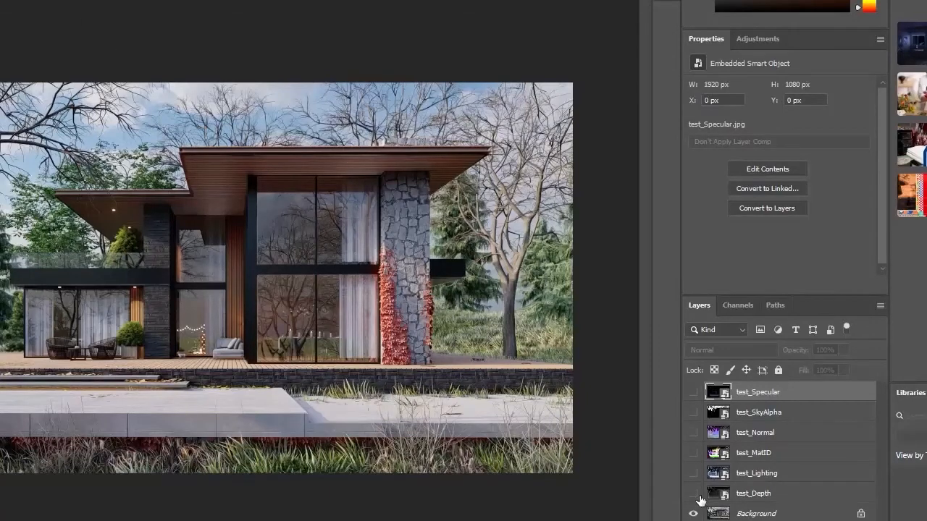
- Show the test_Lighting layer and set its blend mode to Soft Light
{"action": "left_click", "coordinate": [694, 473]}
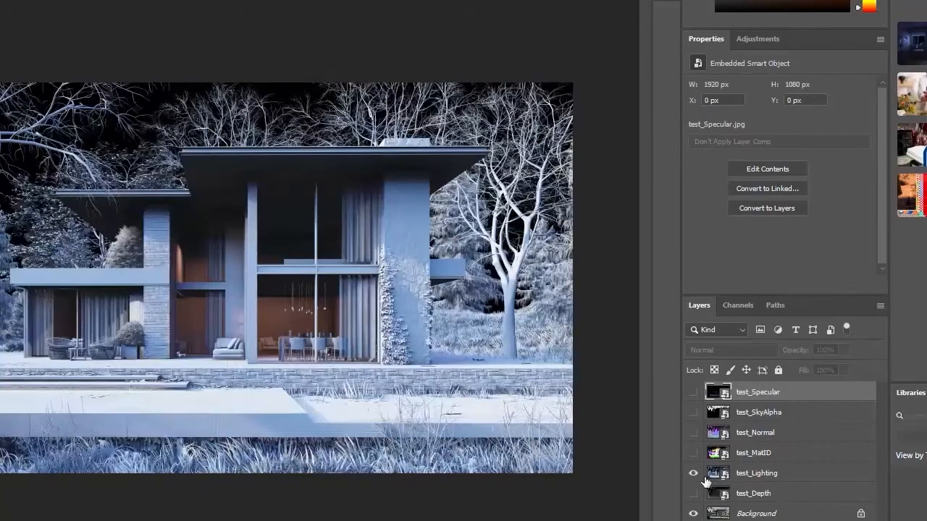
{"action": "left_click", "coordinate": [753, 476]}
{"action": "left_click", "coordinate": [728, 349]}
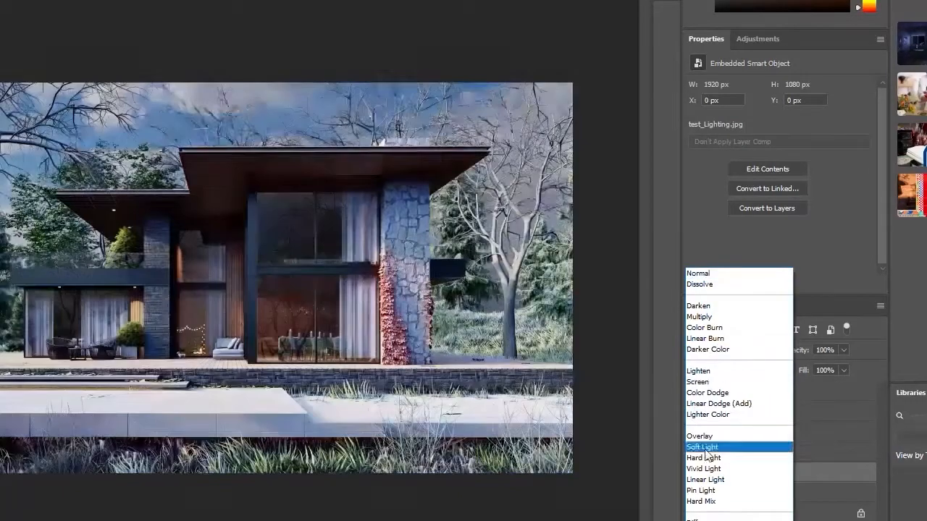
{"action": "left_click", "coordinate": [706, 450]}
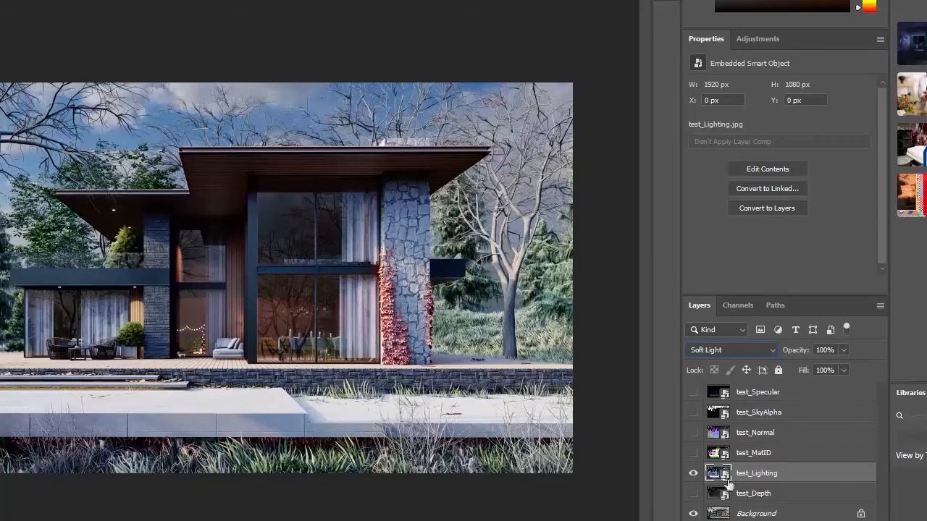
- Compare the image with and without the Soft Light test_Lighting layer
{"action": "left_click", "coordinate": [693, 474]}
{"action": "left_click", "coordinate": [693, 474]}
{"action": "left_click", "coordinate": [693, 475]}
{"action": "left_click", "coordinate": [693, 475]}
{"action": "left_click", "coordinate": [693, 476]}
{"action": "left_click", "coordinate": [693, 476]}
{"action": "left_click", "coordinate": [693, 475]}
{"action": "left_click", "coordinate": [693, 475]}
{"action": "key", "text": "ctrl+l"}
{"action": "left_click_drag", "start_coordinate": [449, 25], "coordinate": [789, 54]}
{"action": "mouse_move", "coordinate": [850, 202]}
{"action": "left_mouse_down"}
{"action": "mouse_move", "coordinate": [800, 206]}
{"action": "mouse_move", "coordinate": [834, 202]}
{"action": "left_mouse_up"}
{"action": "left_click_drag", "start_coordinate": [750, 202], "coordinate": [728, 205]}
{"action": "left_click", "coordinate": [683, 203]}
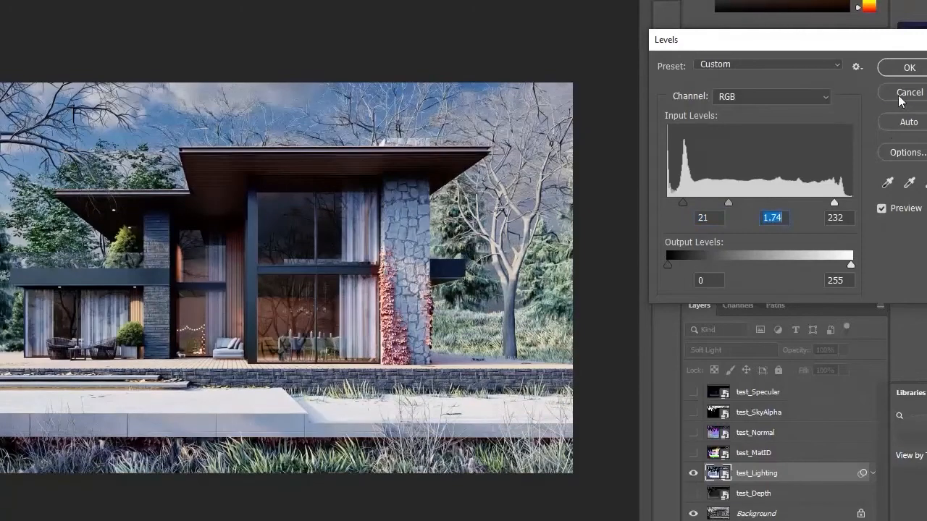
{"action": "left_click", "coordinate": [900, 98]}
- Lower the test_Lighting layer's opacity to 46% and apply Levels with input black 13, white 227 and adjusted midtones
{"action": "left_click", "coordinate": [843, 350]}
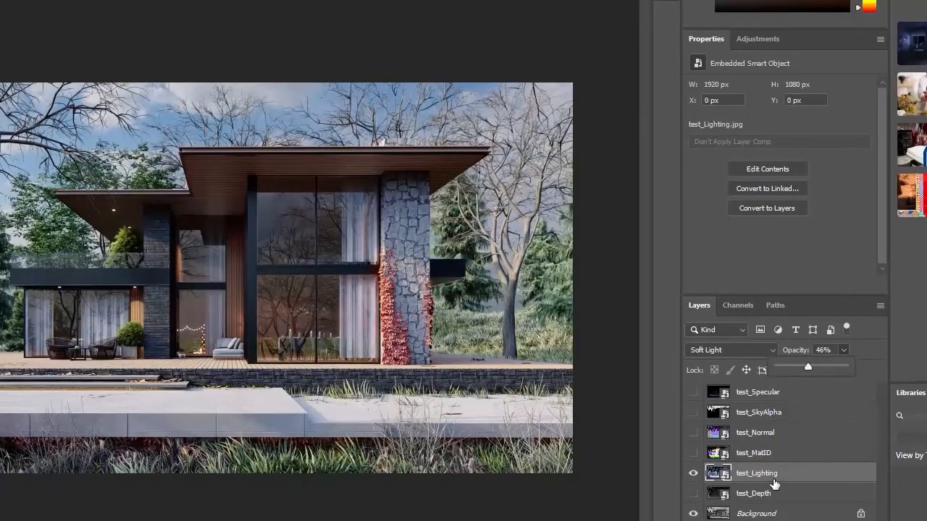
{"action": "key", "text": "ctrl+l"}
{"action": "left_click_drag", "start_coordinate": [758, 204], "coordinate": [677, 204]}
{"action": "left_click_drag", "start_coordinate": [850, 204], "coordinate": [831, 203]}
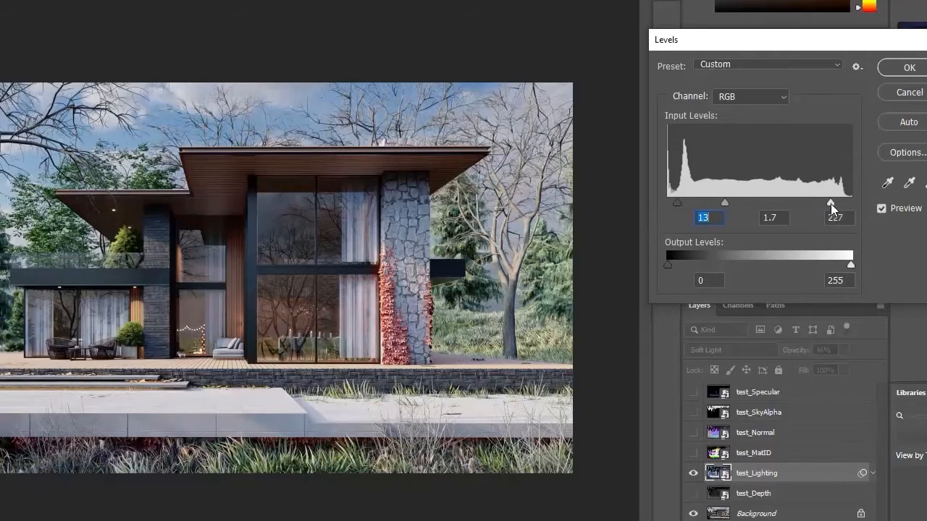
{"action": "mouse_move", "coordinate": [730, 201]}
{"action": "left_mouse_down"}
{"action": "mouse_move", "coordinate": [785, 200]}
{"action": "mouse_move", "coordinate": [735, 201]}
{"action": "left_mouse_up"}
{"action": "left_click", "coordinate": [910, 67]}
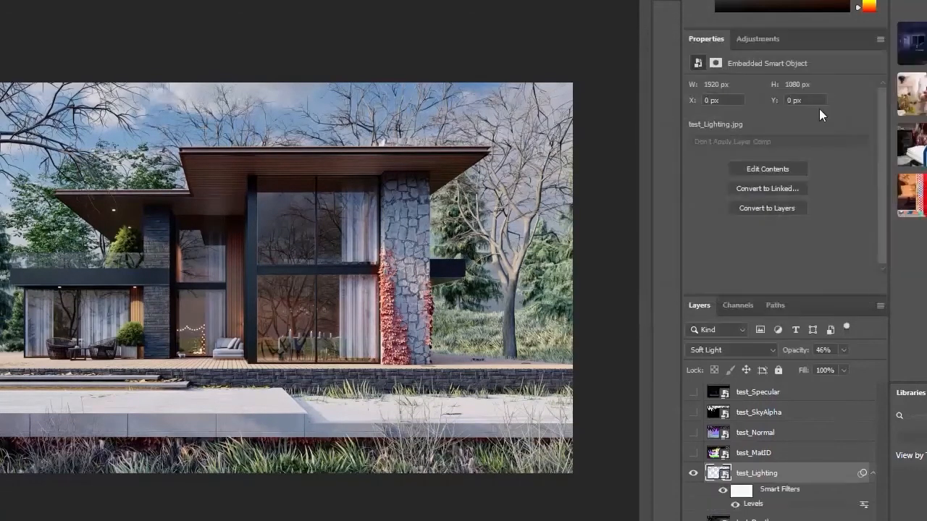
- Apply Hue/Saturation to the test_Lighting layer with hue +38 and saturation +13
{"action": "key", "text": "ctrl+u"}
{"action": "left_click_drag", "start_coordinate": [449, 29], "coordinate": [783, 22]}
{"action": "mouse_move", "coordinate": [756, 151]}
{"action": "left_mouse_down"}
{"action": "mouse_move", "coordinate": [824, 152]}
{"action": "mouse_move", "coordinate": [706, 151]}
{"action": "mouse_move", "coordinate": [765, 150]}
{"action": "left_mouse_up"}
{"action": "left_click_drag", "start_coordinate": [756, 114], "coordinate": [786, 122]}
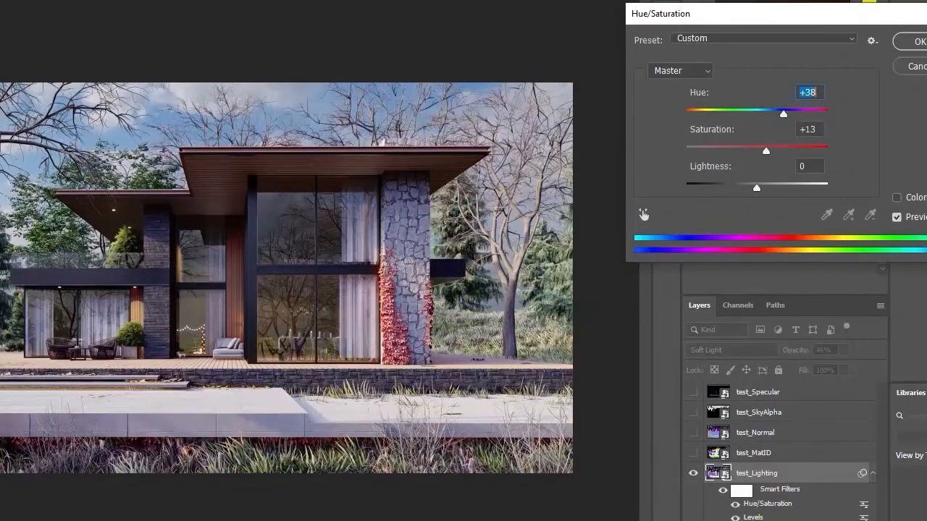
{"action": "left_click", "coordinate": [916, 41]}
- Compare the image with and without the colour-adjusted test_Lighting layer, and leave the layer hidden
{"action": "left_click", "coordinate": [694, 474]}
{"action": "left_click", "coordinate": [693, 475]}
{"action": "left_click", "coordinate": [693, 474]}
{"action": "left_click", "coordinate": [693, 474]}
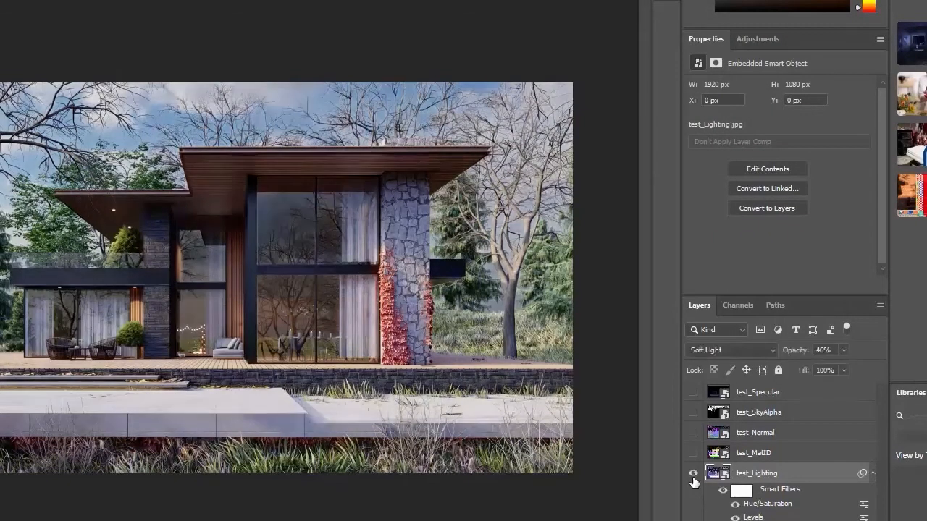
{"action": "left_click", "coordinate": [693, 474]}
{"action": "left_click", "coordinate": [693, 475]}
{"action": "left_click", "coordinate": [694, 474]}
{"action": "left_click", "coordinate": [693, 474]}
{"action": "left_click", "coordinate": [693, 474]}
{"action": "left_click", "coordinate": [693, 474]}
{"action": "left_click", "coordinate": [693, 474]}
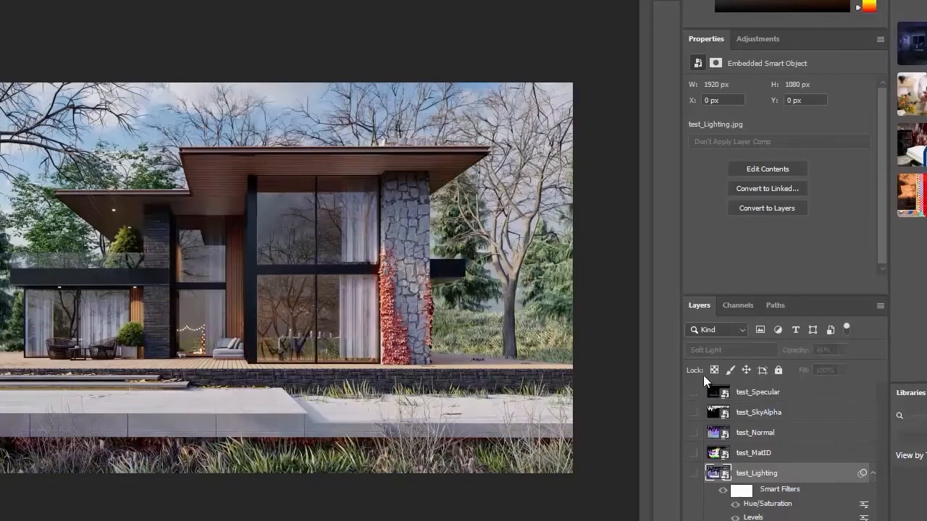
- Show the test_Specular layer, set its blend mode to Screen and compare the image with and without it
{"action": "left_click", "coordinate": [693, 392]}
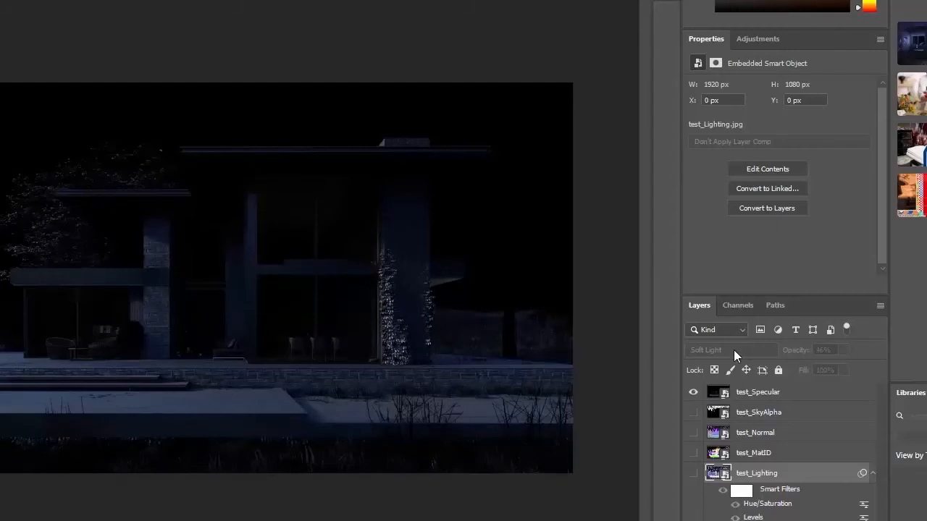
{"action": "left_click", "coordinate": [762, 391]}
{"action": "left_click", "coordinate": [732, 350]}
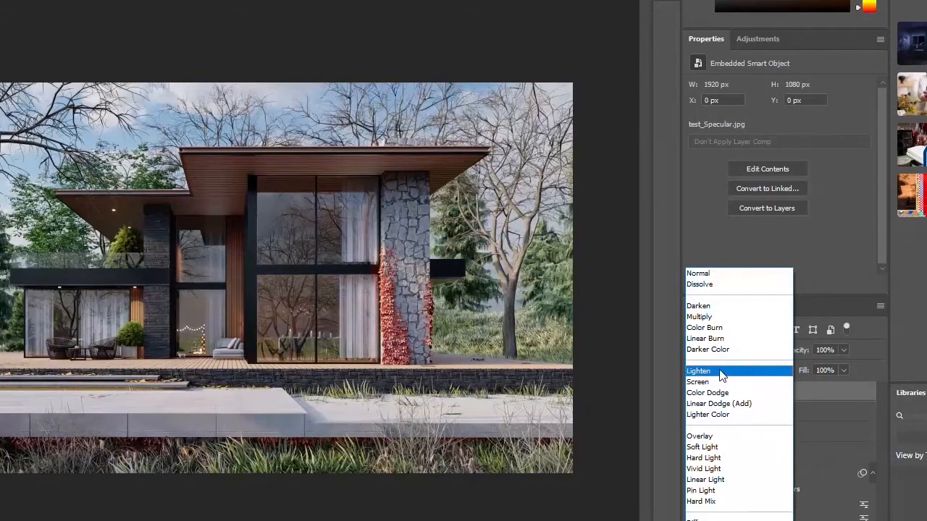
{"action": "left_click", "coordinate": [718, 381]}
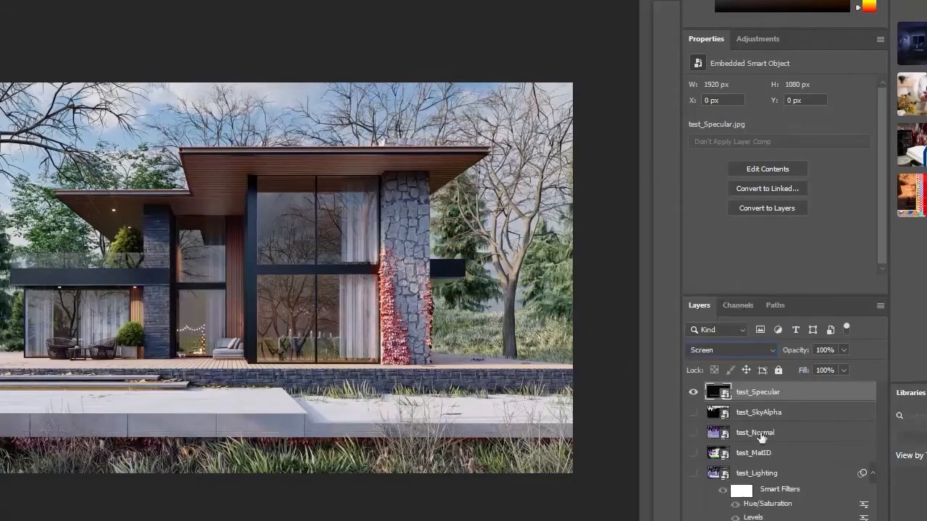
{"action": "left_click", "coordinate": [693, 399]}
{"action": "left_click", "coordinate": [693, 400]}
{"action": "left_click", "coordinate": [693, 401]}
{"action": "left_click", "coordinate": [693, 400]}
{"action": "left_click", "coordinate": [693, 395]}
{"action": "left_click", "coordinate": [693, 394]}
- Apply Levels to the test_Specular layer with input black 28, midtones 0.96 and white 255, and compare the image with and without it
{"action": "key", "text": "ctrl+l"}
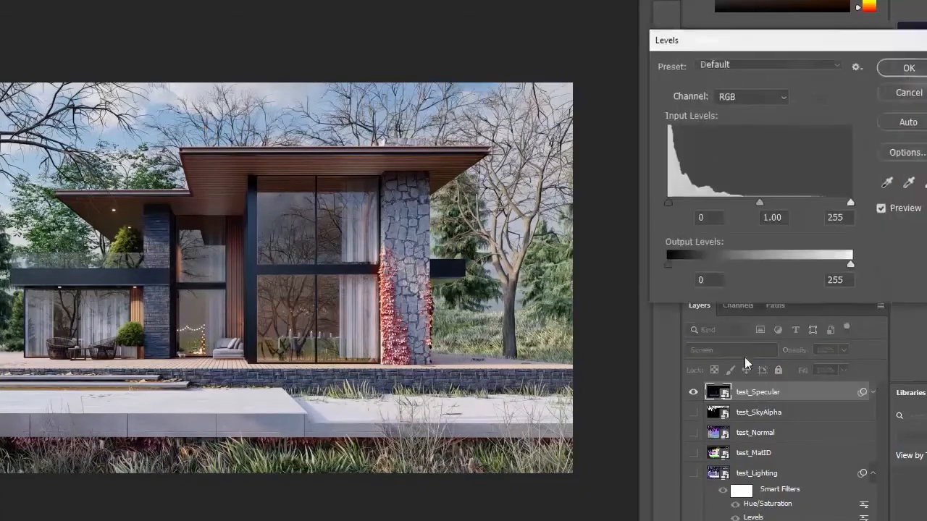
{"action": "left_click_drag", "start_coordinate": [759, 203], "coordinate": [744, 221]}
{"action": "mouse_move", "coordinate": [670, 203]}
{"action": "left_mouse_down"}
{"action": "mouse_move", "coordinate": [707, 199]}
{"action": "mouse_move", "coordinate": [688, 200]}
{"action": "left_mouse_up"}
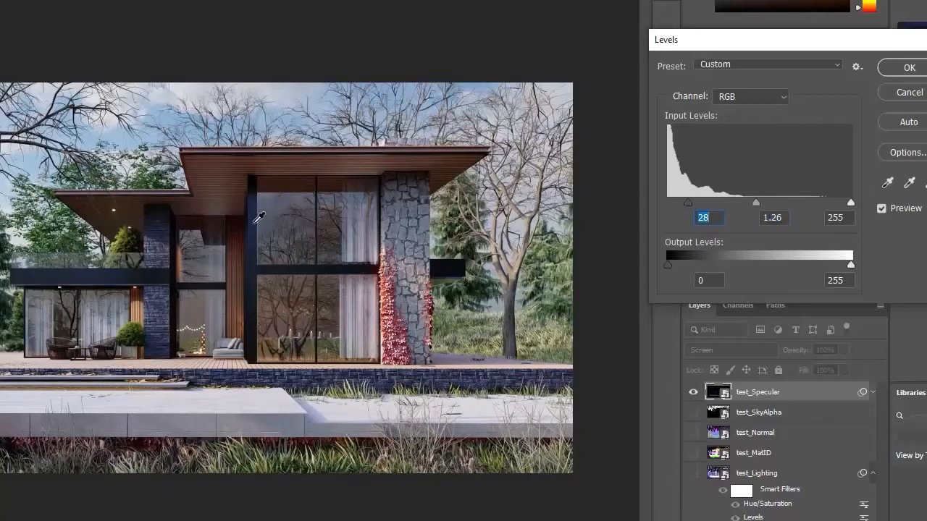
{"action": "left_click_drag", "start_coordinate": [850, 204], "coordinate": [751, 205]}
{"action": "left_click_drag", "start_coordinate": [809, 205], "coordinate": [862, 206]}
{"action": "left_click_drag", "start_coordinate": [781, 199], "coordinate": [772, 202]}
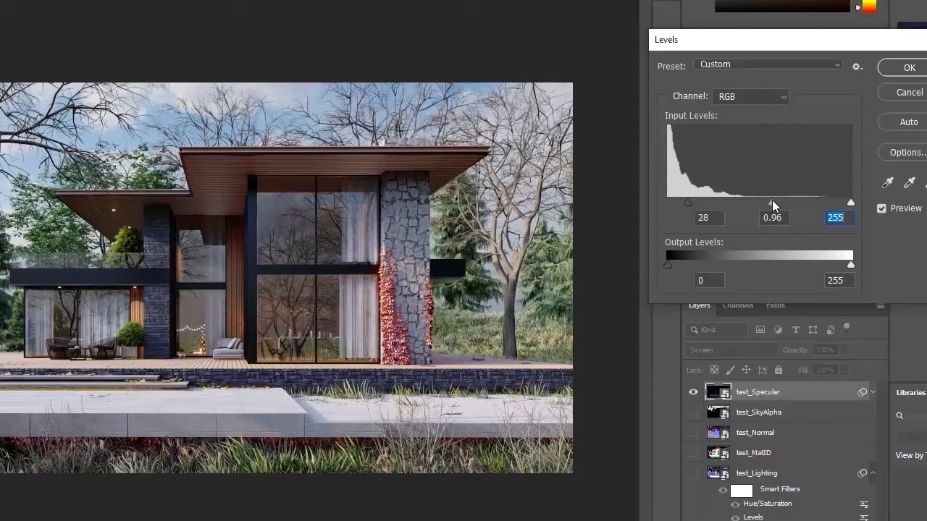
{"action": "left_click", "coordinate": [772, 203]}
{"action": "left_click", "coordinate": [894, 70]}
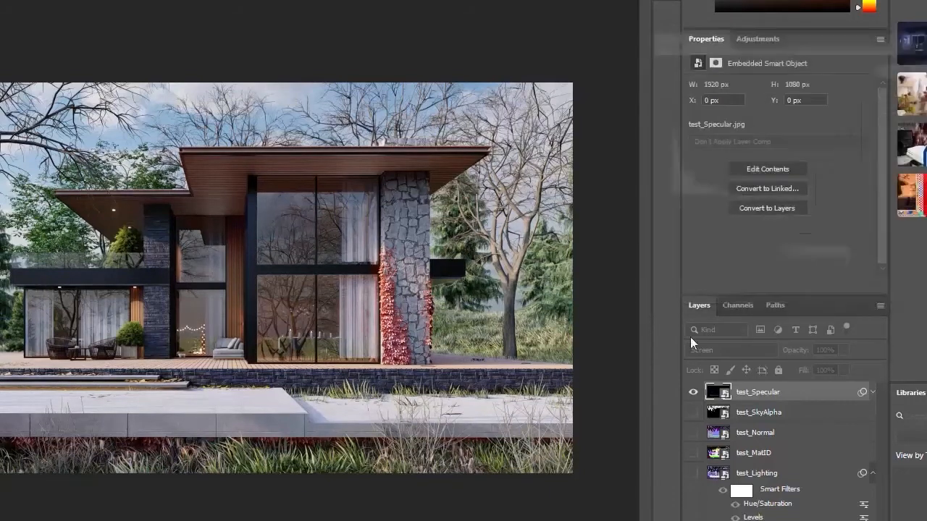
{"action": "left_click", "coordinate": [694, 393]}
{"action": "left_click", "coordinate": [694, 394]}
{"action": "left_click", "coordinate": [694, 393]}
{"action": "left_click", "coordinate": [694, 393]}
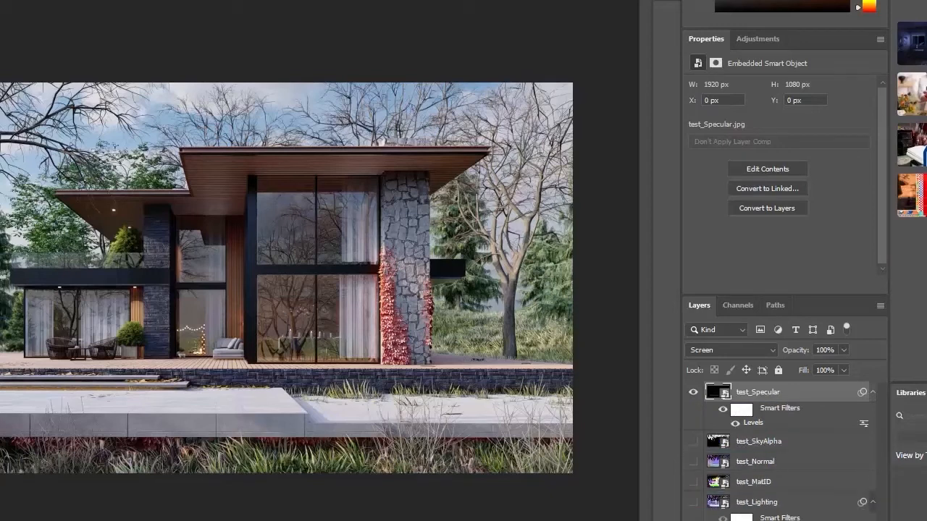
- Move the test_Specular layer below test_Lighting and show the test_Lighting layer again
{"action": "left_click_drag", "start_coordinate": [758, 392], "coordinate": [761, 507]}
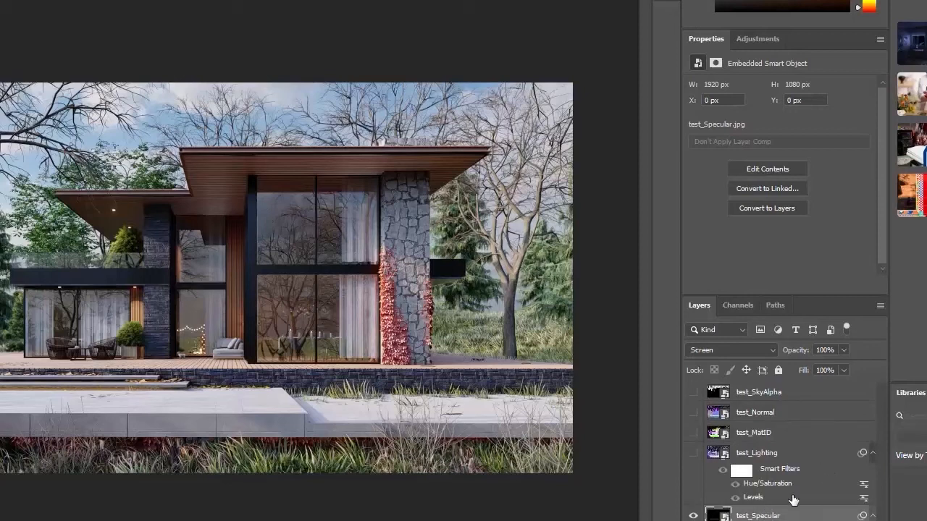
{"action": "left_click", "coordinate": [694, 454]}
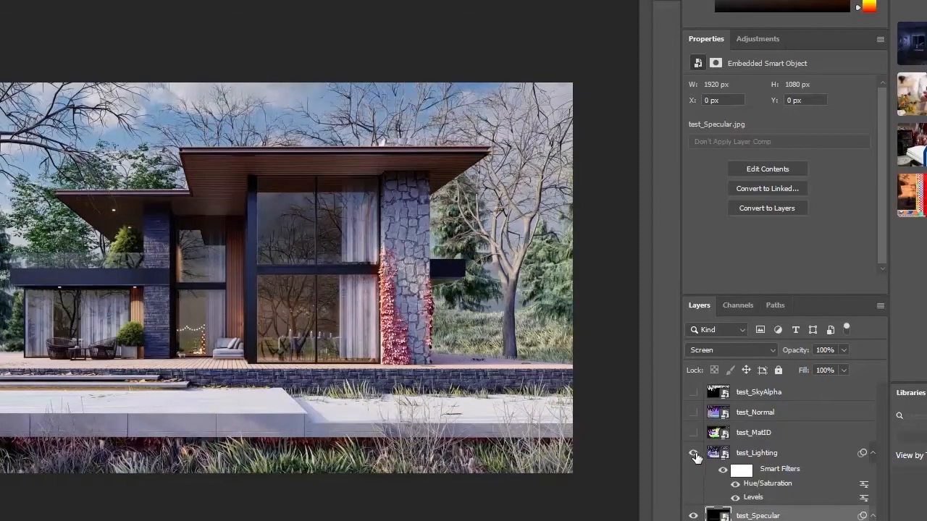
- Apply Hue/Saturation to the test_Lighting layer with hue -31 and saturation -51
{"action": "left_click", "coordinate": [775, 456]}
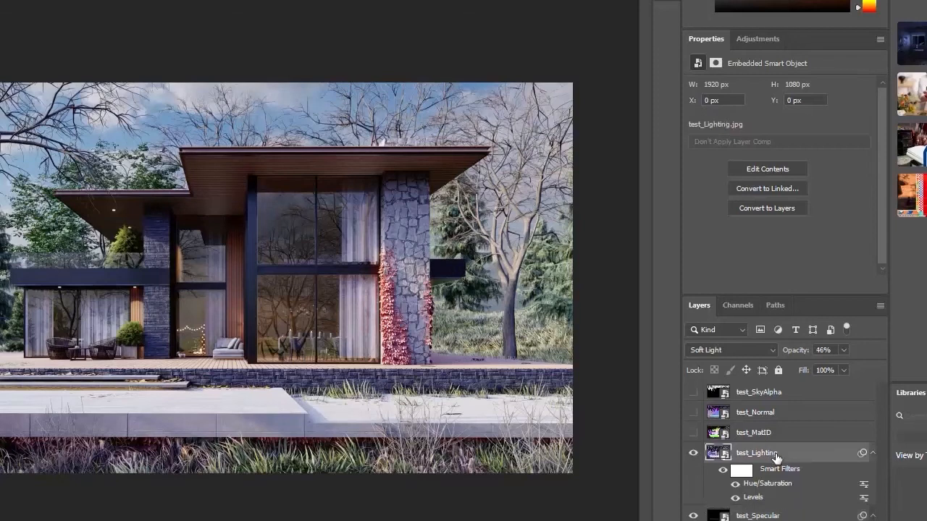
{"action": "key", "text": "ctrl+u"}
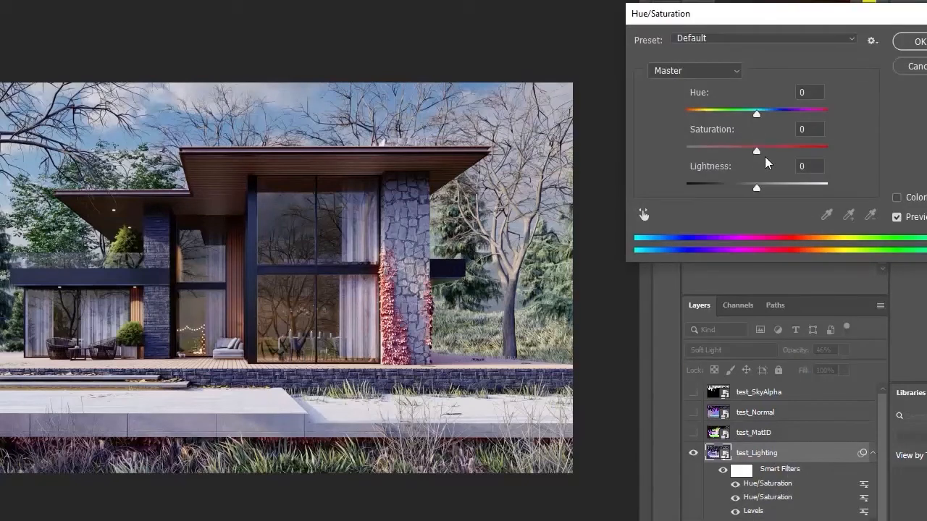
{"action": "left_click_drag", "start_coordinate": [758, 151], "coordinate": [720, 151]}
{"action": "left_click_drag", "start_coordinate": [756, 116], "coordinate": [737, 119]}
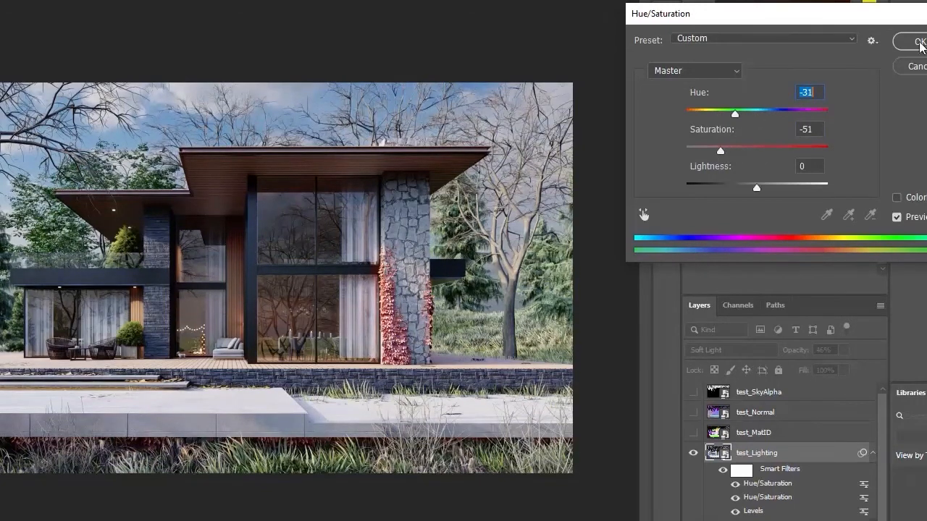
{"action": "left_click", "coordinate": [915, 42]}
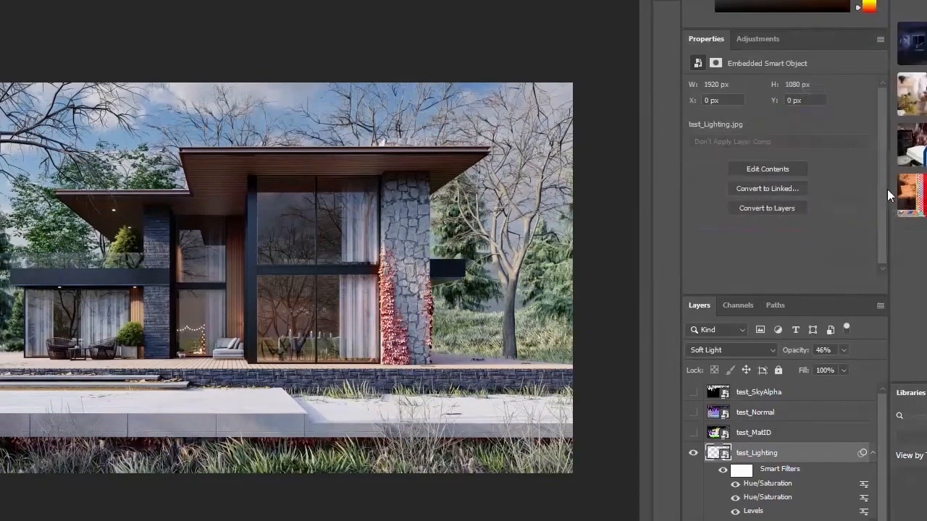
- Delete the filter mask and remove all Hue/Saturation and Levels smart filters from the test_Lighting layer
{"action": "right_click", "coordinate": [779, 470]}
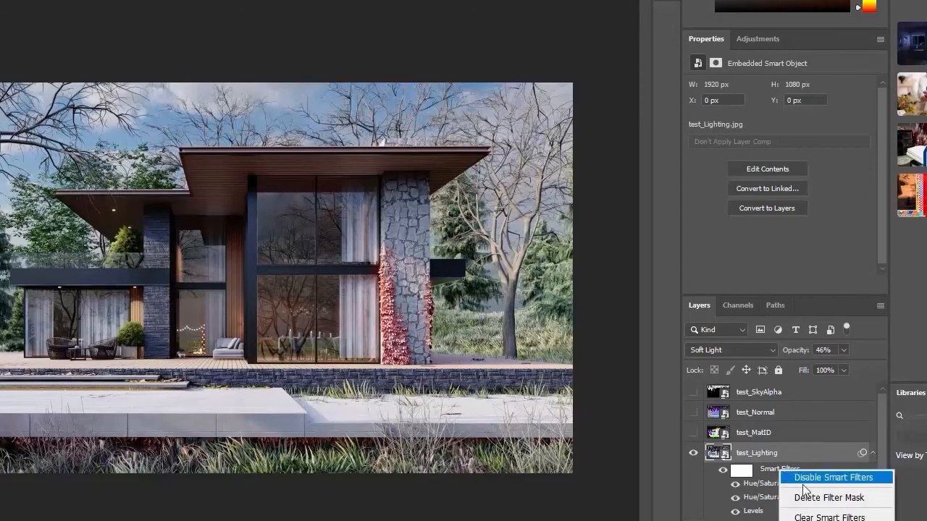
{"action": "left_click", "coordinate": [807, 497]}
{"action": "right_click", "coordinate": [767, 484]}
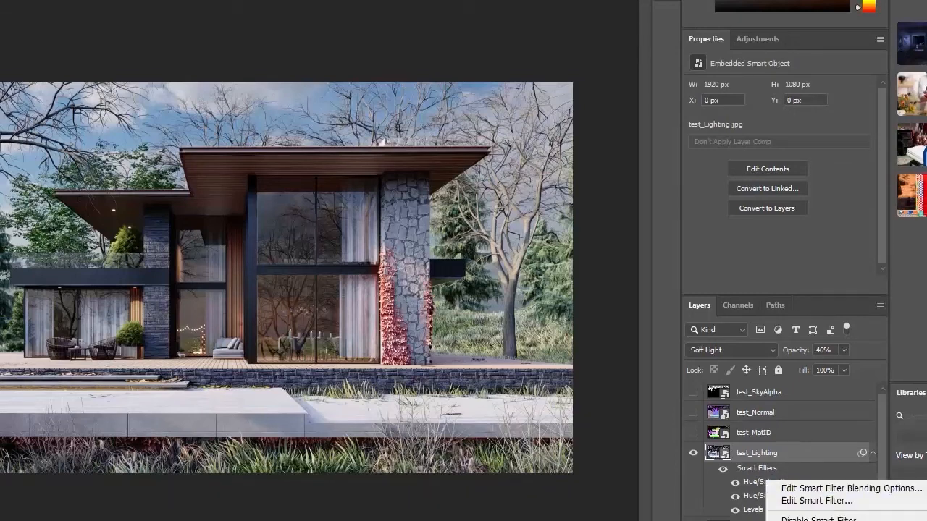
{"action": "left_click", "coordinate": [800, 520]}
{"action": "right_click", "coordinate": [769, 480]}
{"action": "left_click", "coordinate": [800, 520]}
{"action": "right_click", "coordinate": [758, 470]}
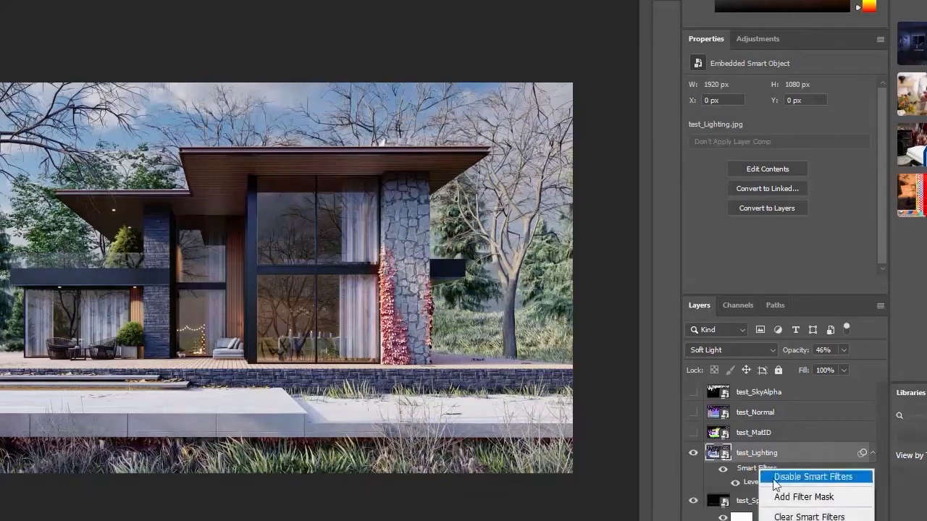
{"action": "left_click", "coordinate": [797, 517]}
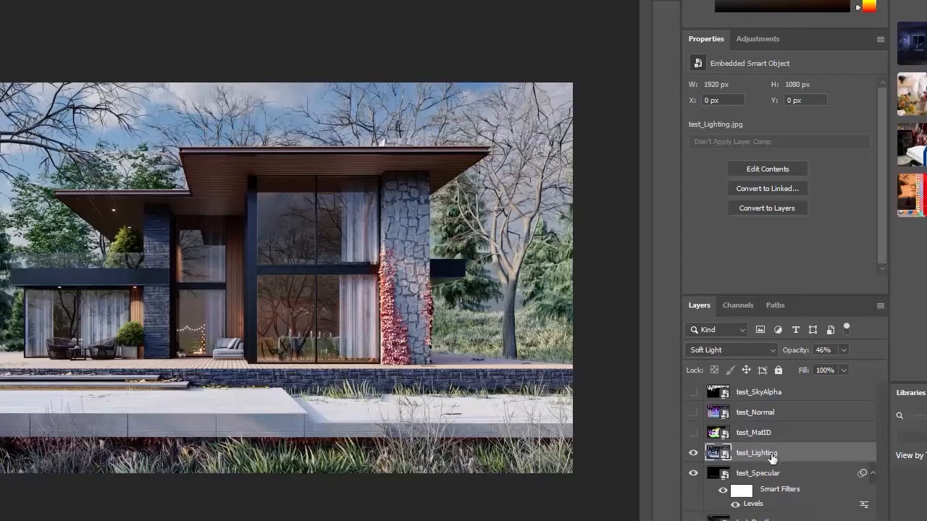
- Compare the image with and without the unfiltered test_Lighting layer
{"action": "left_click", "coordinate": [693, 453]}
{"action": "left_click", "coordinate": [693, 454]}
{"action": "left_click", "coordinate": [693, 453]}
{"action": "left_click", "coordinate": [693, 453]}
- Apply Levels to the test_Lighting layer with input midtones 0.75 and white 198
{"action": "key", "text": "ctrl+l"}
{"action": "left_click_drag", "start_coordinate": [851, 203], "coordinate": [805, 205]}
{"action": "mouse_move", "coordinate": [739, 201]}
{"action": "left_mouse_down"}
{"action": "mouse_move", "coordinate": [714, 202]}
{"action": "mouse_move", "coordinate": [752, 197]}
{"action": "left_mouse_up"}
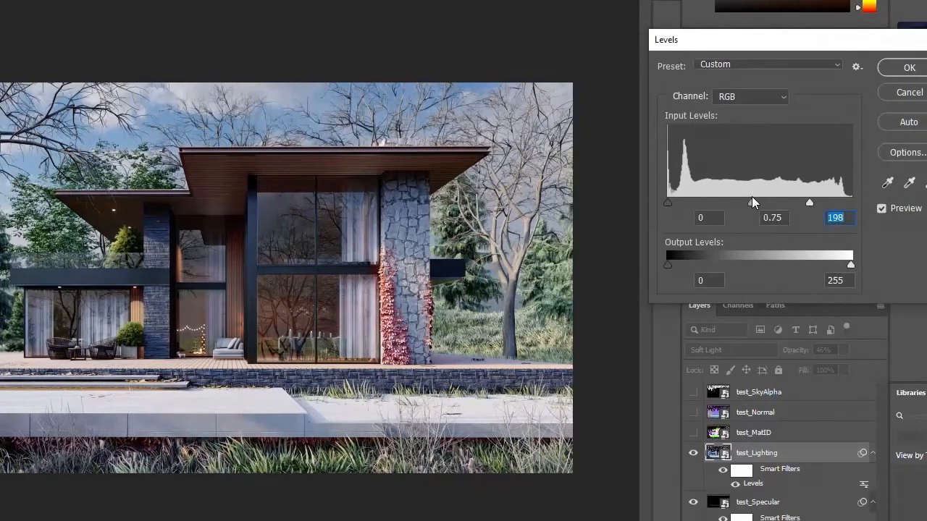
{"action": "left_click", "coordinate": [906, 68]}
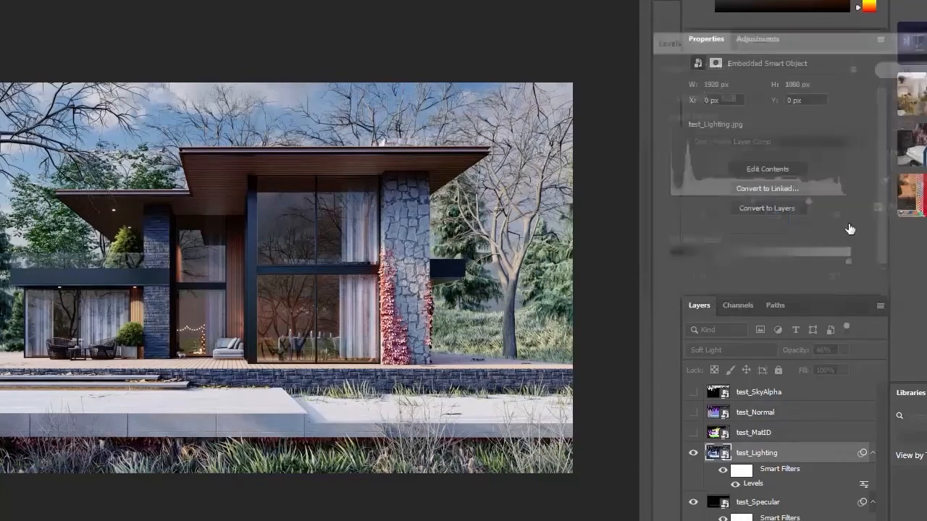
- Compare the image with and without the Levels-adjusted test_Lighting layer, and leave the layer visible
{"action": "left_click", "coordinate": [691, 456]}
{"action": "left_click", "coordinate": [691, 457]}
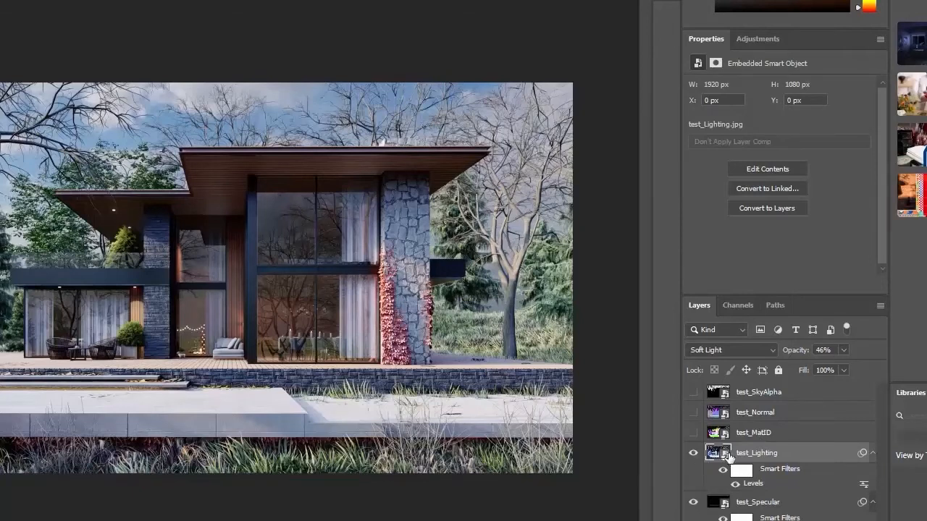
{"action": "left_click", "coordinate": [693, 455]}
{"action": "left_click", "coordinate": [693, 454]}
{"action": "left_click", "coordinate": [694, 454]}
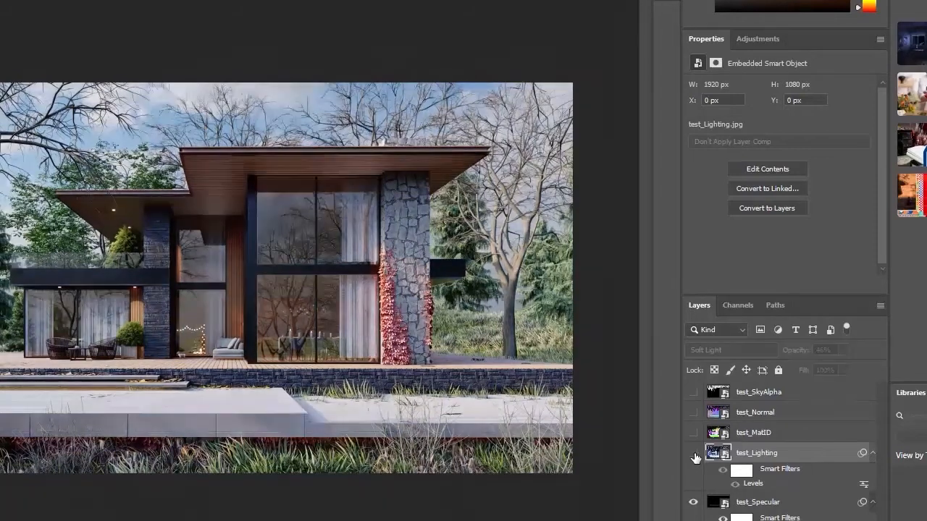
{"action": "left_click", "coordinate": [693, 454]}
{"action": "left_click", "coordinate": [693, 454]}
{"action": "left_click", "coordinate": [693, 454]}
- Show the test_MatID layer and select its pink window areas with Color Range at fuzziness 40, subtracting the same-coloured tree from the selection
{"action": "left_click", "coordinate": [693, 433]}
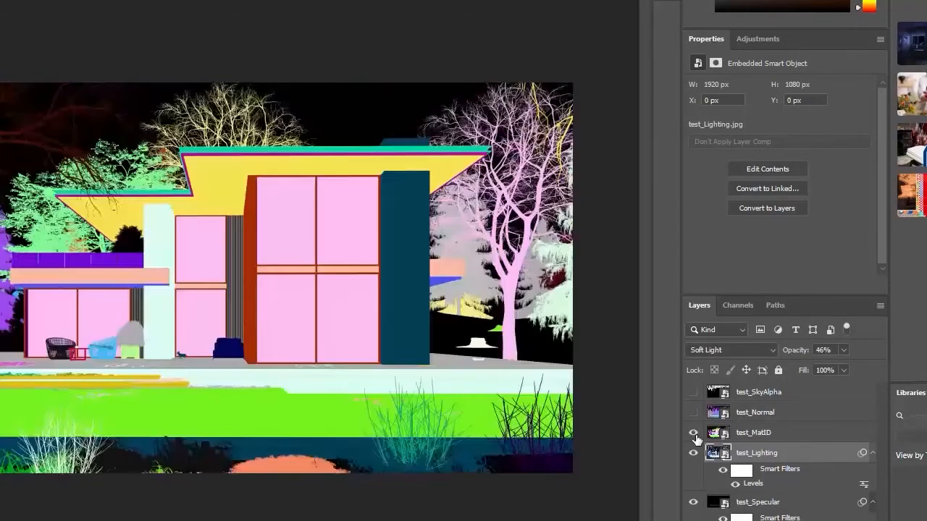
{"action": "left_click", "coordinate": [788, 434]}
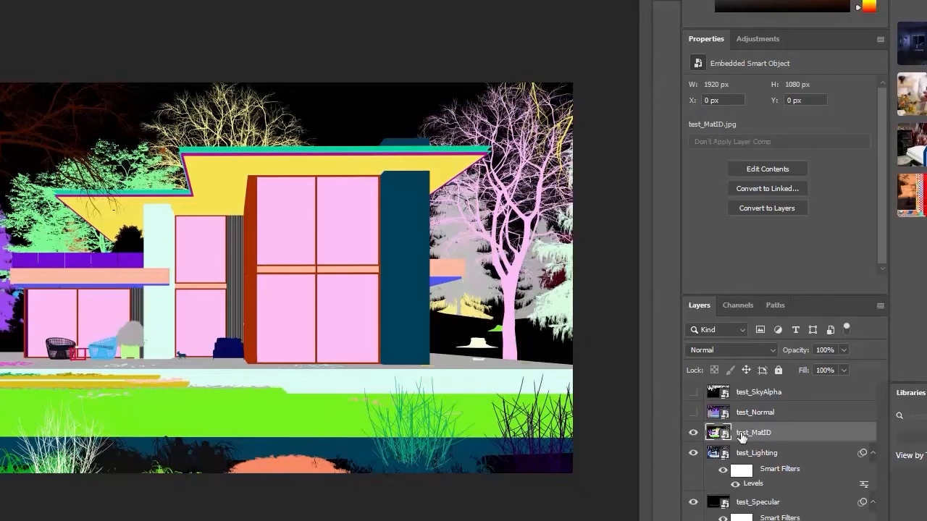
{"action": "left_click", "coordinate": [342, 233]}
{"action": "key", "text": "ctrl+d"}
{"action": "right_click", "coordinate": [291, 209]}
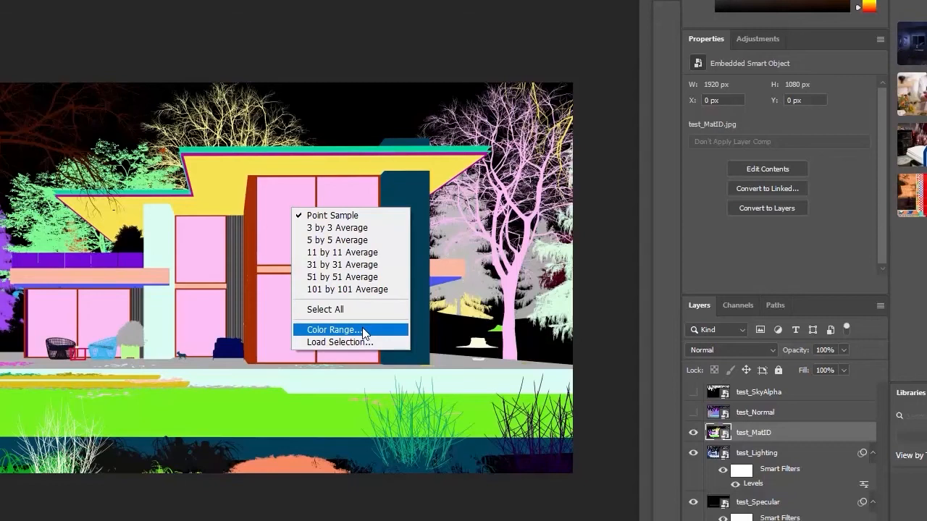
{"action": "left_click", "coordinate": [332, 330]}
{"action": "left_click", "coordinate": [303, 305]}
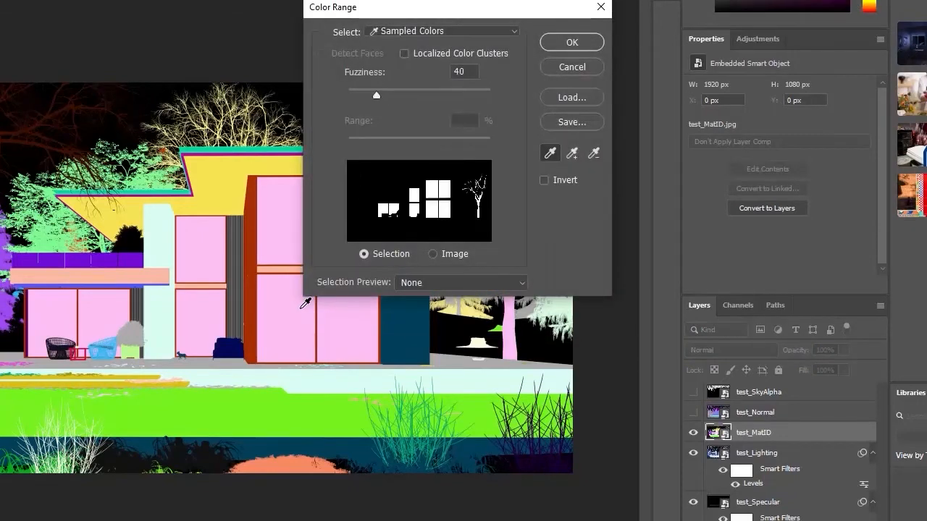
{"action": "left_click", "coordinate": [553, 48]}
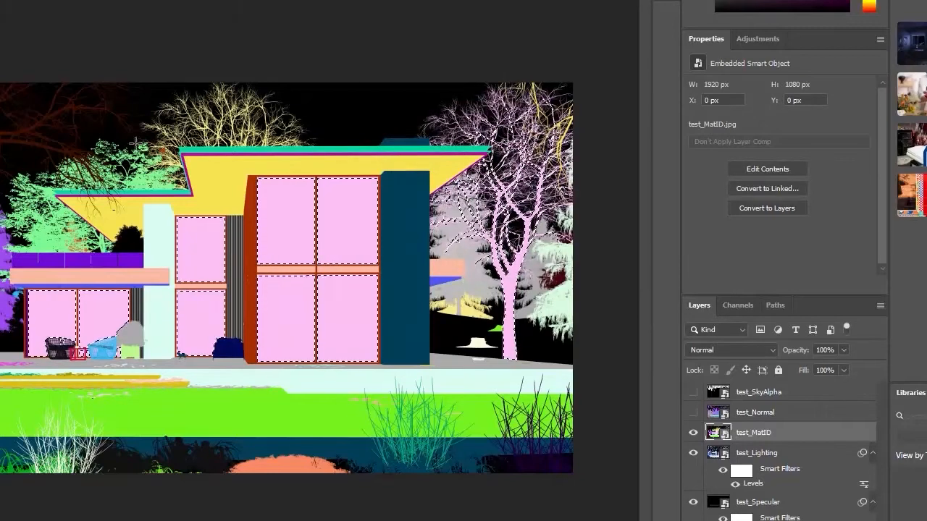
{"action": "left_click_drag", "start_coordinate": [596, 79], "coordinate": [383, 393], "text": "alt"}
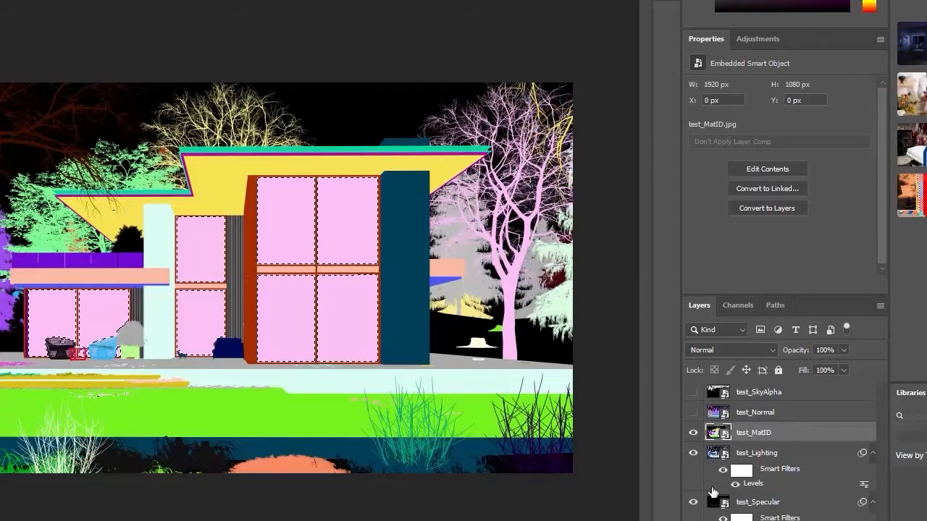
- Hide the test_MatID layer and copy the selected window areas from the base render to a new layer
{"action": "left_click", "coordinate": [693, 432]}
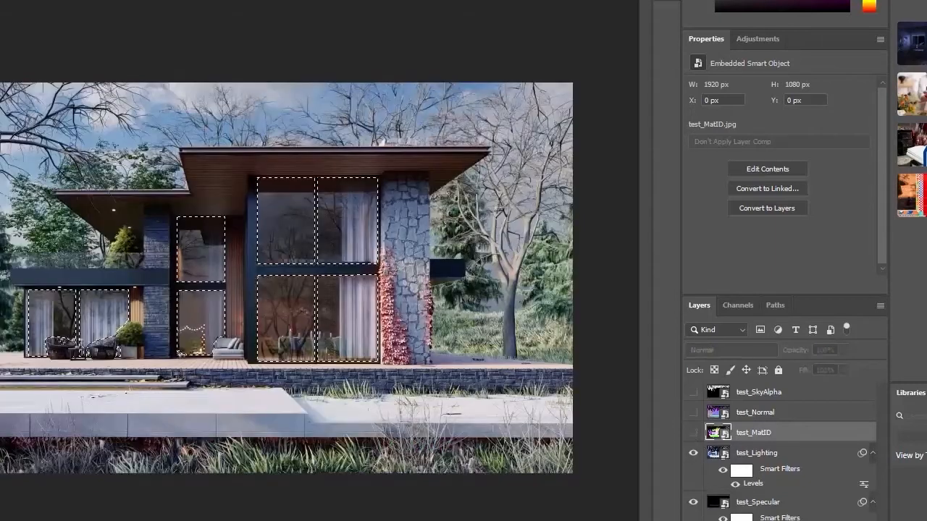
{"action": "left_click", "coordinate": [757, 520]}
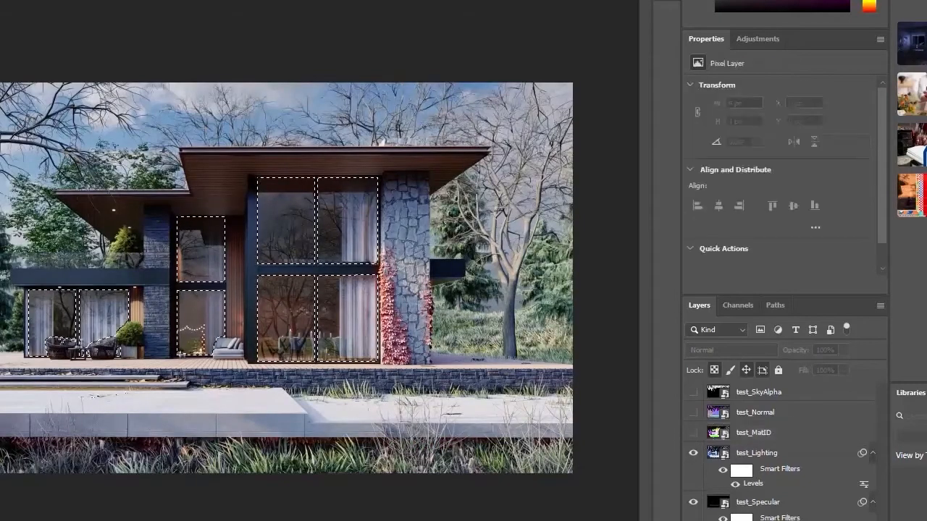
{"action": "key", "text": "ctrl+d"}
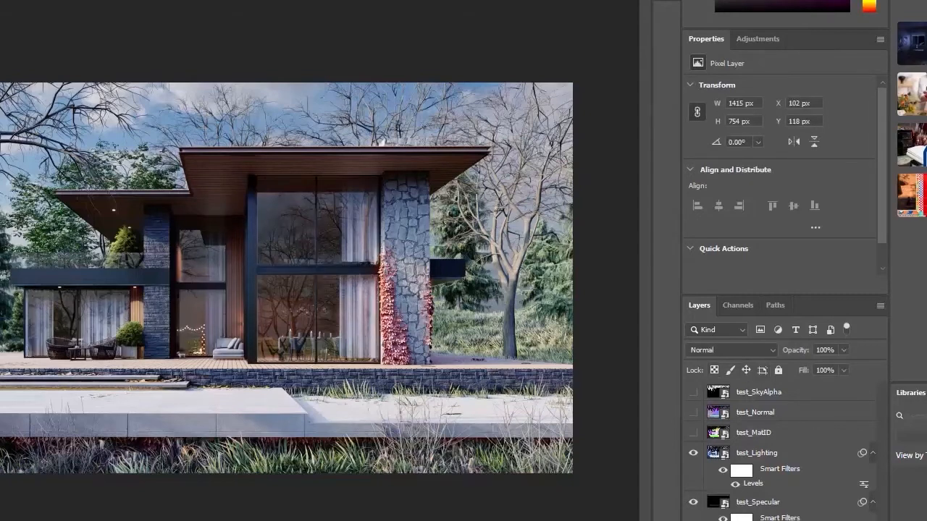
- Try the window copy layer above test_Lighting, compare the image with and without it, and undo the move
{"action": "left_click_drag", "start_coordinate": [788, 519], "coordinate": [788, 448]}
{"action": "left_click", "coordinate": [694, 457]}
{"action": "left_click", "coordinate": [694, 455]}
{"action": "left_click", "coordinate": [693, 455]}
{"action": "left_click", "coordinate": [694, 455]}
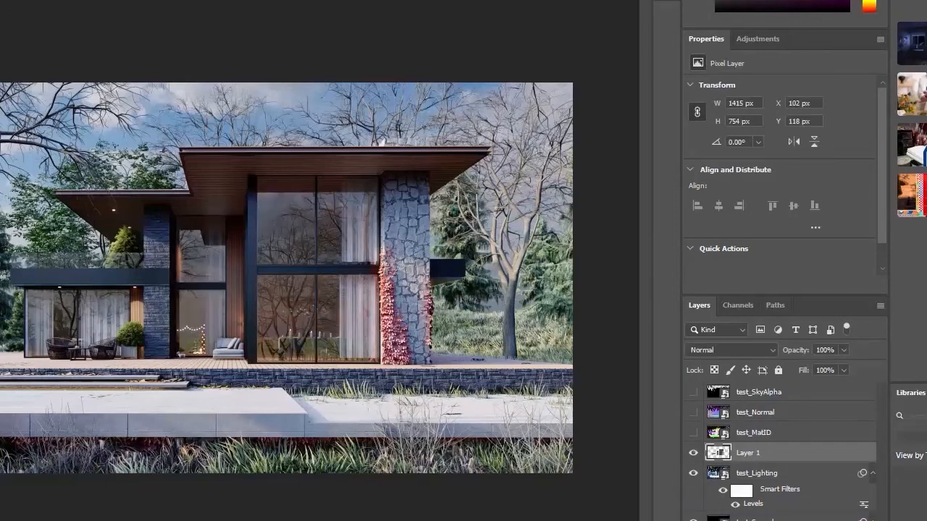
{"action": "key", "text": "Delete"}
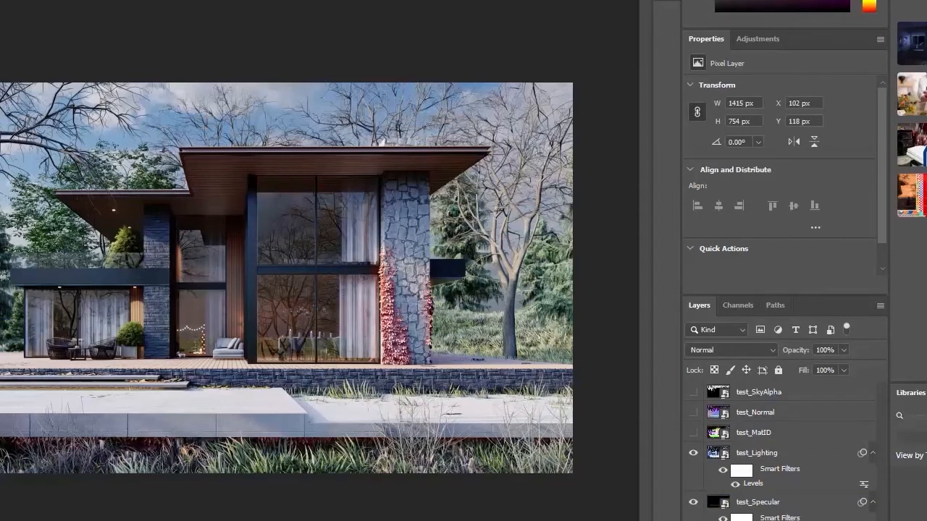
- Apply Levels to the window copy layer with input black 14, midtones 1.00 and white 224
{"action": "key", "text": "ctrl+l"}
{"action": "mouse_move", "coordinate": [701, 154]}
{"action": "left_mouse_down"}
{"action": "mouse_move", "coordinate": [729, 158]}
{"action": "mouse_move", "coordinate": [672, 168]}
{"action": "mouse_move", "coordinate": [697, 168]}
{"action": "left_mouse_up"}
{"action": "mouse_move", "coordinate": [606, 158]}
{"action": "left_mouse_down"}
{"action": "mouse_move", "coordinate": [630, 153]}
{"action": "mouse_move", "coordinate": [613, 157]}
{"action": "left_mouse_up"}
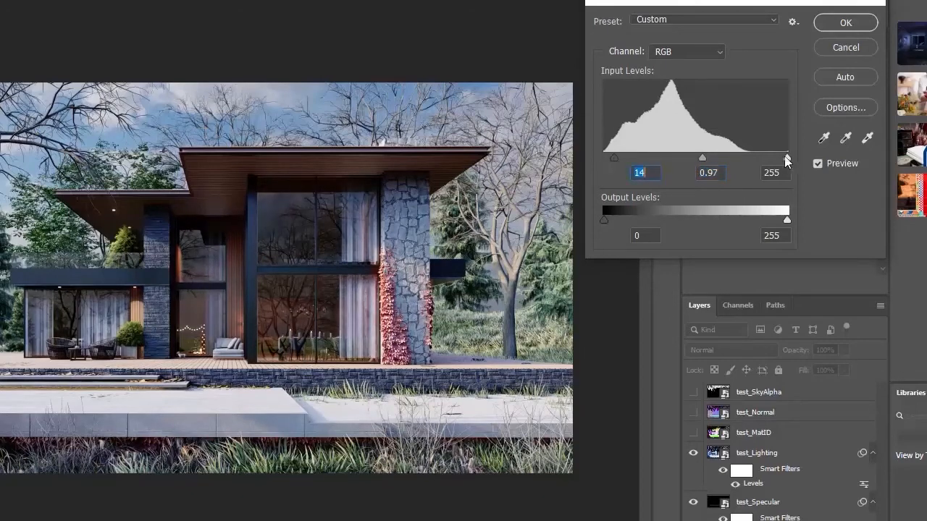
{"action": "left_click_drag", "start_coordinate": [781, 163], "coordinate": [767, 162]}
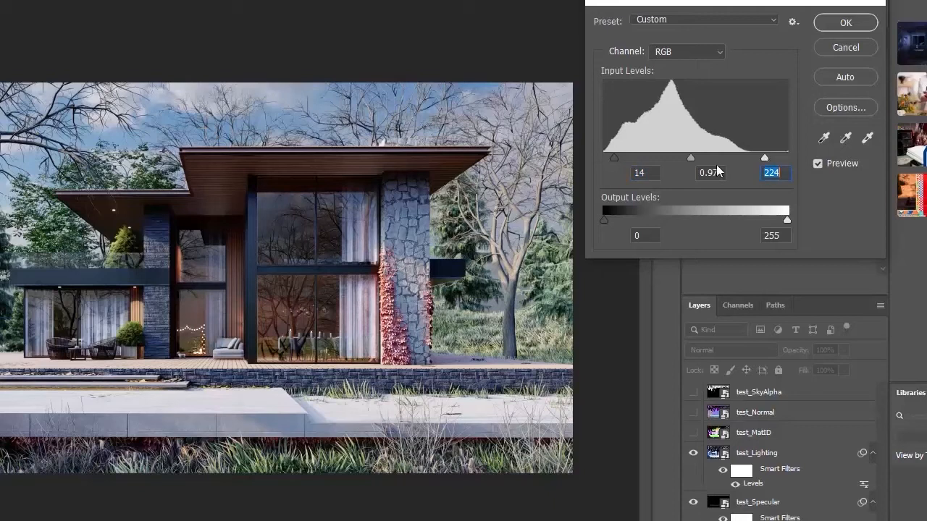
{"action": "mouse_move", "coordinate": [690, 157]}
{"action": "left_mouse_down"}
{"action": "mouse_move", "coordinate": [678, 156]}
{"action": "mouse_move", "coordinate": [689, 154]}
{"action": "left_mouse_up"}
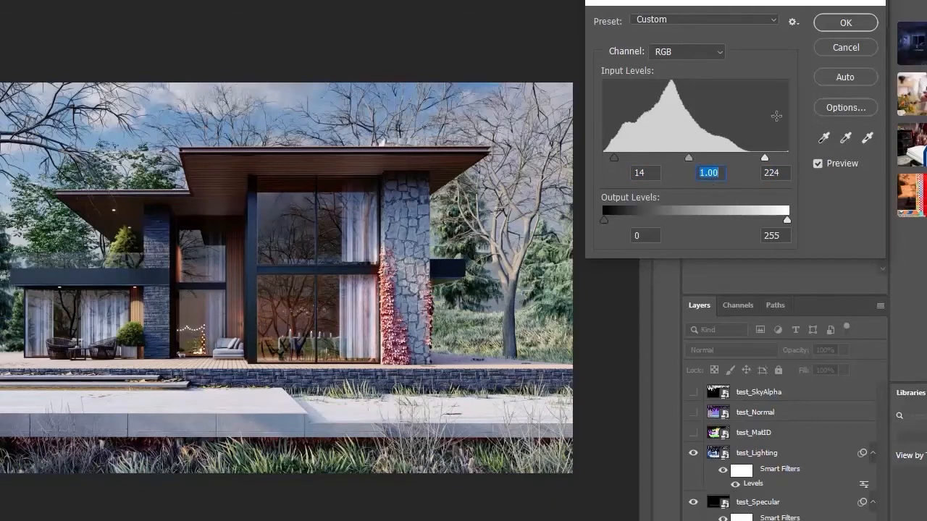
{"action": "left_click", "coordinate": [842, 24]}
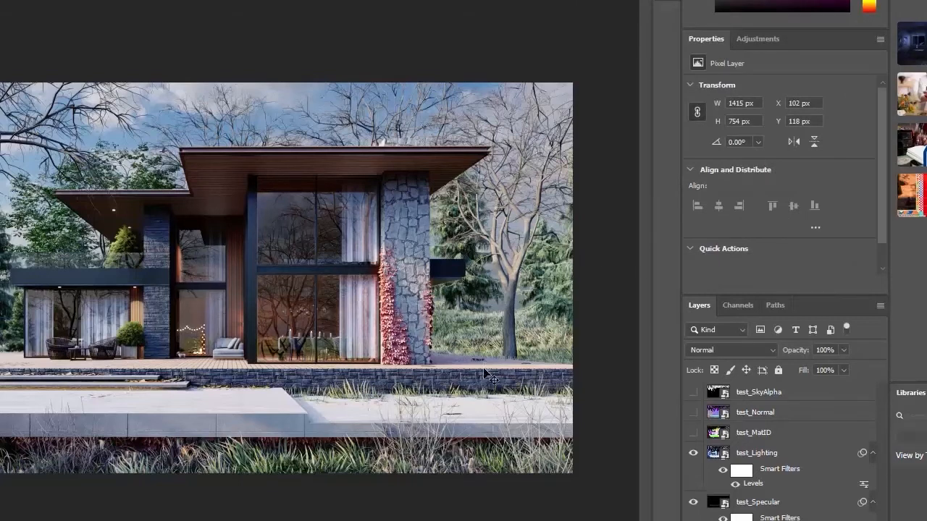
- Apply Hue/Saturation to the window copy layer with hue -3 and saturation -15
{"action": "key", "text": "ctrl+u"}
{"action": "mouse_move", "coordinate": [739, 128]}
{"action": "left_mouse_down"}
{"action": "mouse_move", "coordinate": [726, 130]}
{"action": "mouse_move", "coordinate": [770, 124]}
{"action": "mouse_move", "coordinate": [729, 129]}
{"action": "mouse_move", "coordinate": [735, 125]}
{"action": "left_mouse_up"}
{"action": "mouse_move", "coordinate": [745, 92]}
{"action": "left_mouse_down"}
{"action": "mouse_move", "coordinate": [730, 91]}
{"action": "mouse_move", "coordinate": [745, 91]}
{"action": "left_mouse_up"}
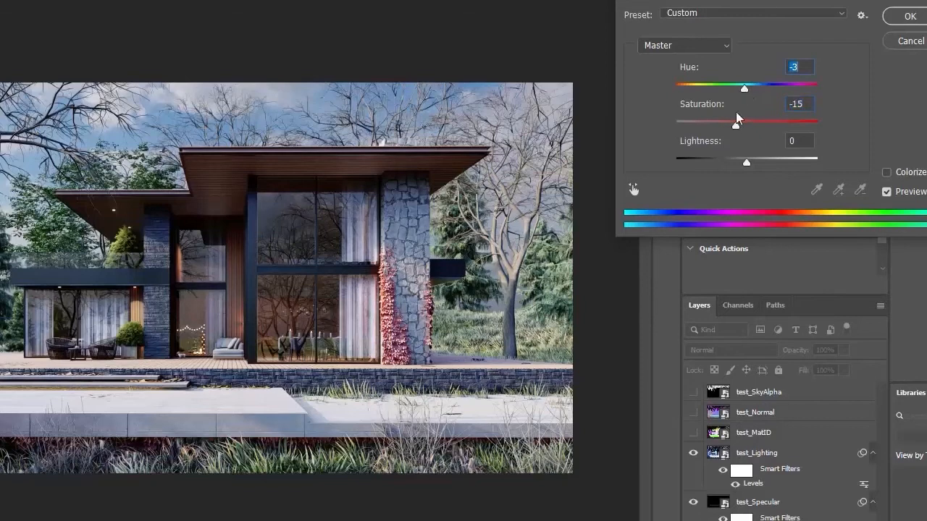
{"action": "left_click", "coordinate": [898, 15]}
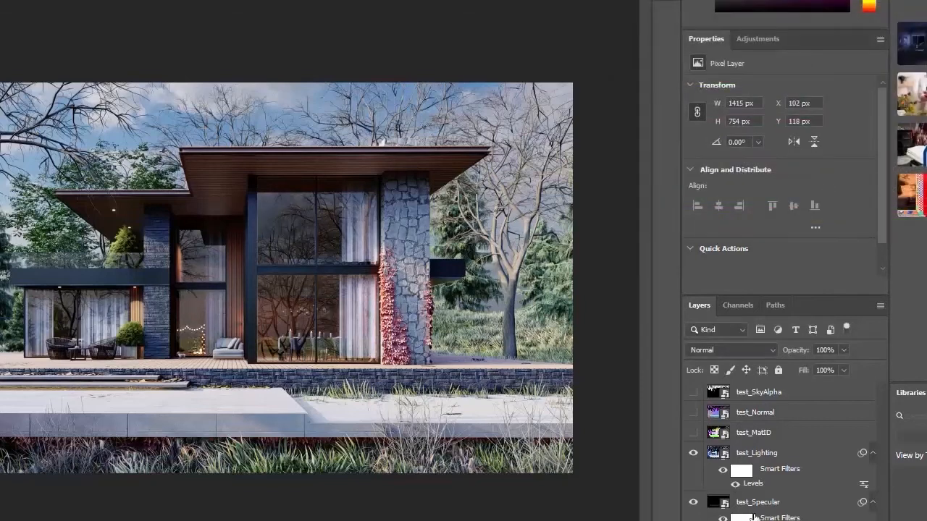
- Select the tall stone column using the test_MatID layer, hide that map, and copy the column from the base render to a new layer
{"action": "left_click", "coordinate": [693, 433]}
{"action": "left_click", "coordinate": [779, 435]}
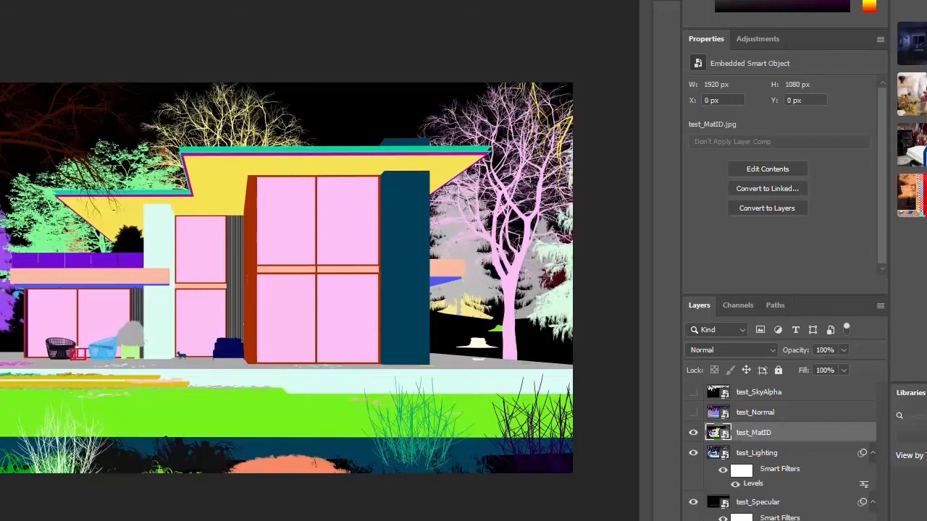
{"action": "left_click", "coordinate": [412, 265]}
{"action": "left_click", "coordinate": [693, 432]}
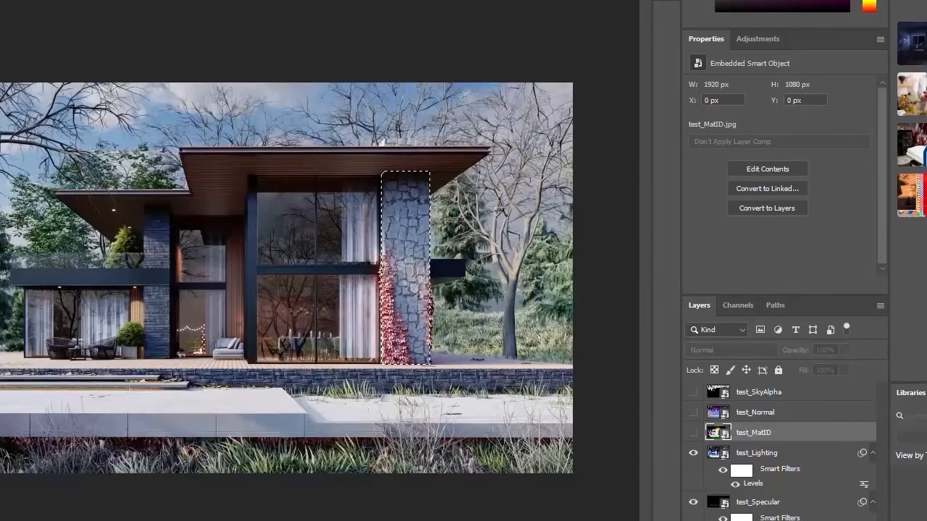
{"action": "left_click", "coordinate": [756, 520]}
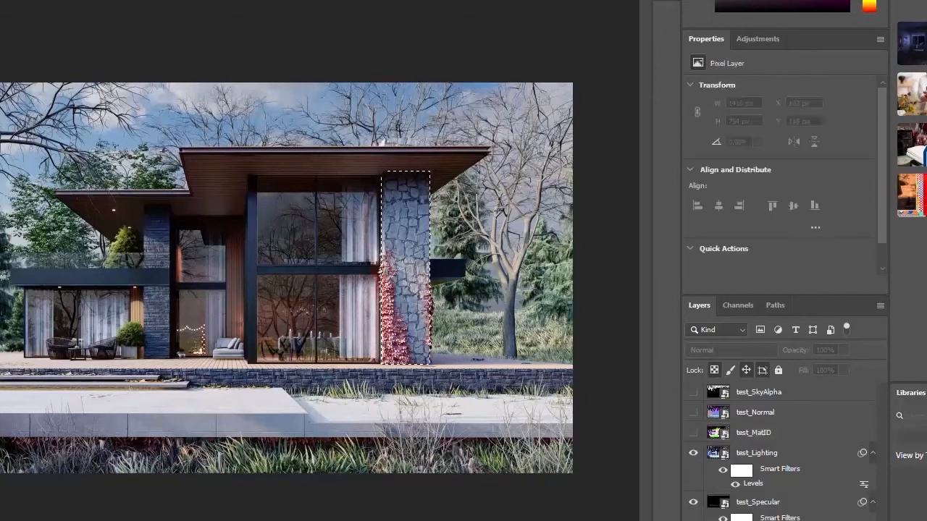
{"action": "key", "text": "ctrl+j"}
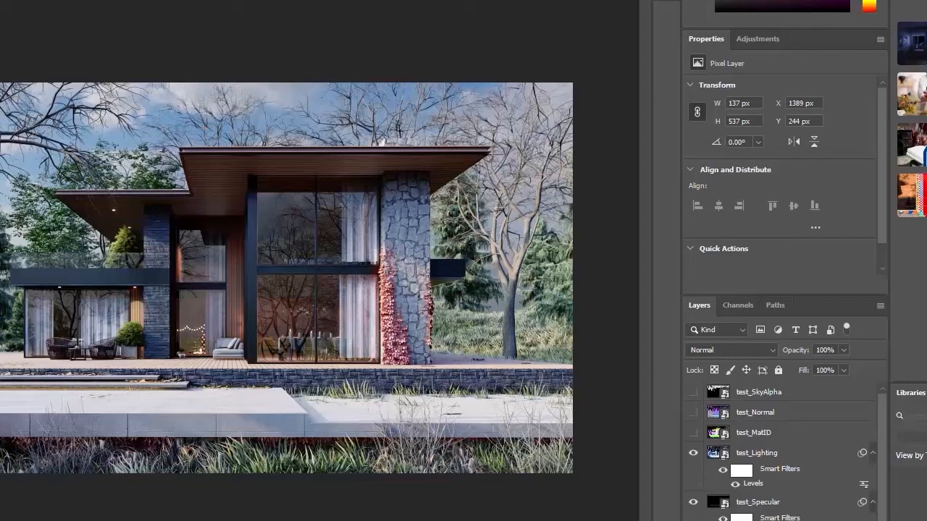
- Apply Levels to the stone column copy with midtones 0.53
{"action": "key", "text": "ctrl+l"}
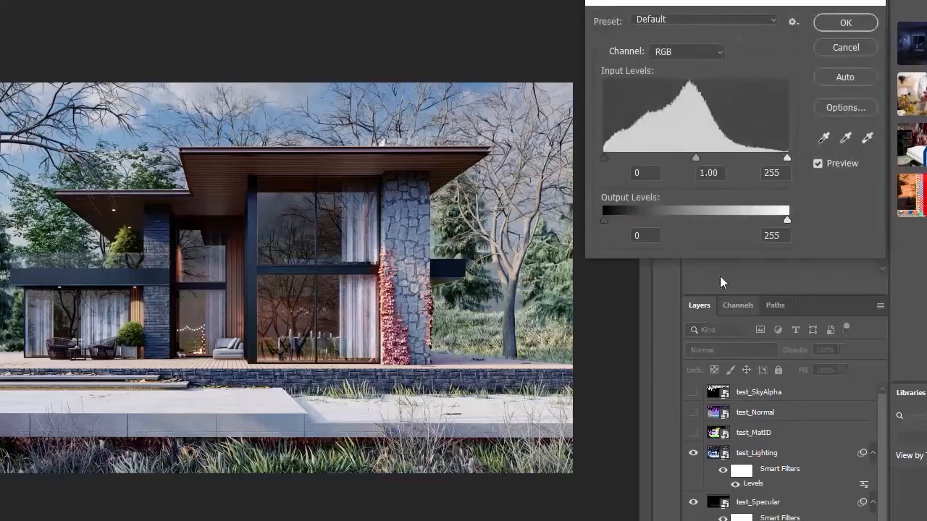
{"action": "left_click_drag", "start_coordinate": [697, 158], "coordinate": [736, 158]}
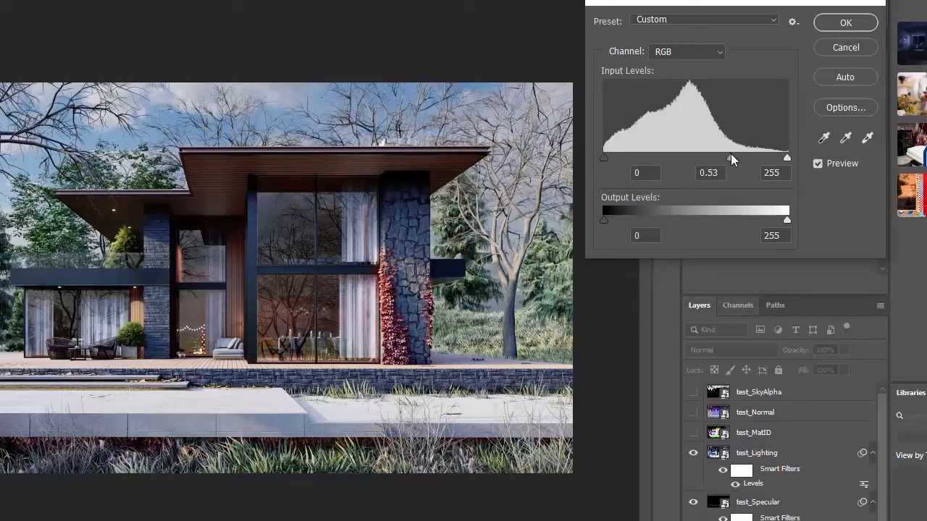
{"action": "left_click", "coordinate": [846, 22]}
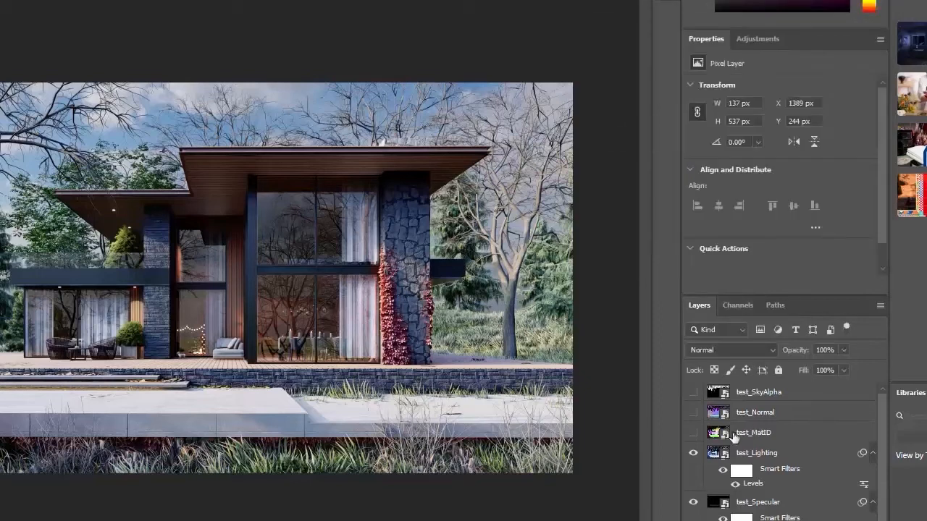
- Select the roof soffit using the test_MatID layer, hide that map, and copy the soffit from the base render to a new layer
{"action": "left_click", "coordinate": [694, 432]}
{"action": "left_click", "coordinate": [732, 435]}
{"action": "left_click", "coordinate": [276, 166]}
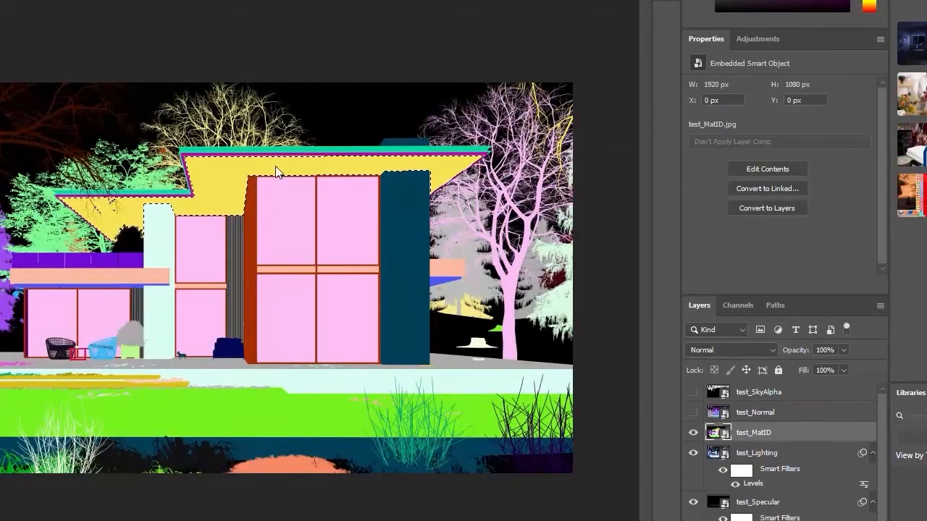
{"action": "left_click", "coordinate": [693, 432]}
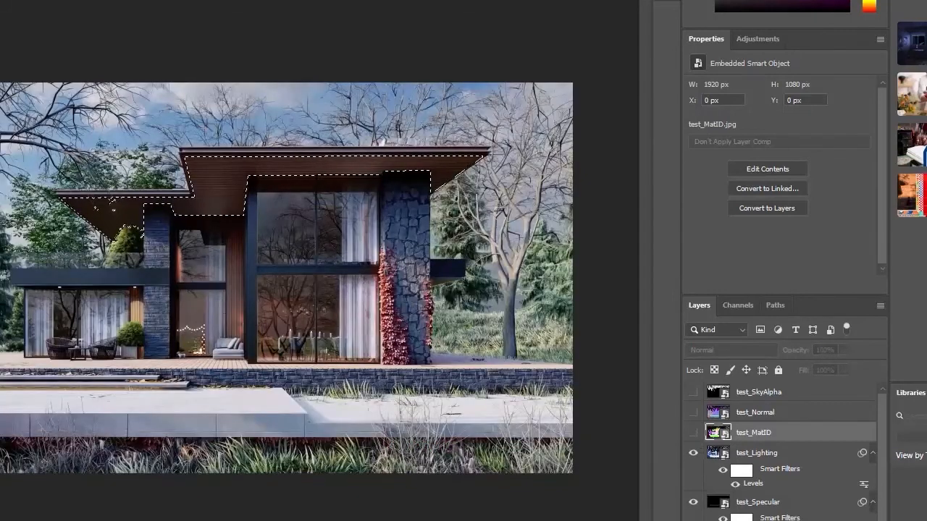
{"action": "scroll", "coordinate": [783, 471], "scroll_direction": "down", "scroll_amount": 2}
{"action": "left_click", "coordinate": [756, 518]}
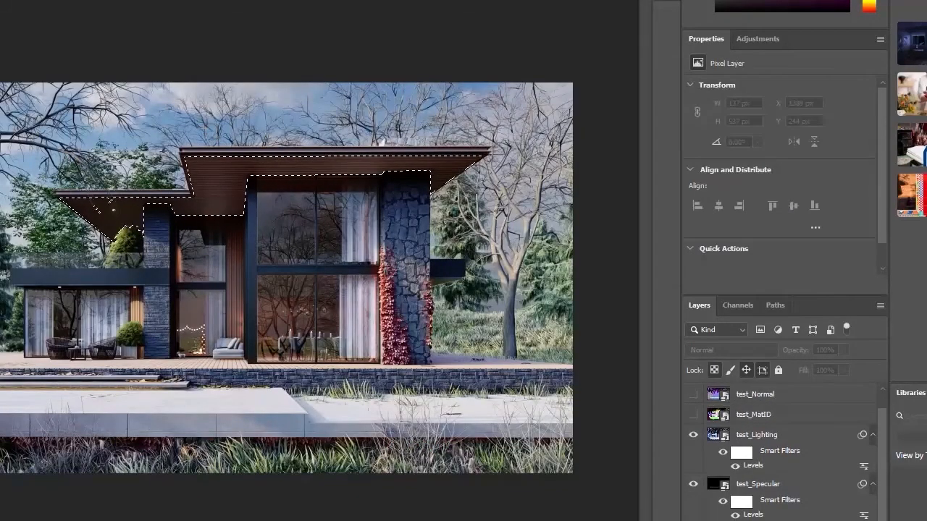
{"action": "key", "text": "ctrl+j"}
- Apply Levels to the soffit copy with input black 9 and midtones 1.43
{"action": "key", "text": "ctrl+l"}
{"action": "left_click_drag", "start_coordinate": [696, 157], "coordinate": [677, 159]}
{"action": "left_click_drag", "start_coordinate": [605, 157], "coordinate": [611, 156]}
{"action": "left_click_drag", "start_coordinate": [680, 157], "coordinate": [676, 156]}
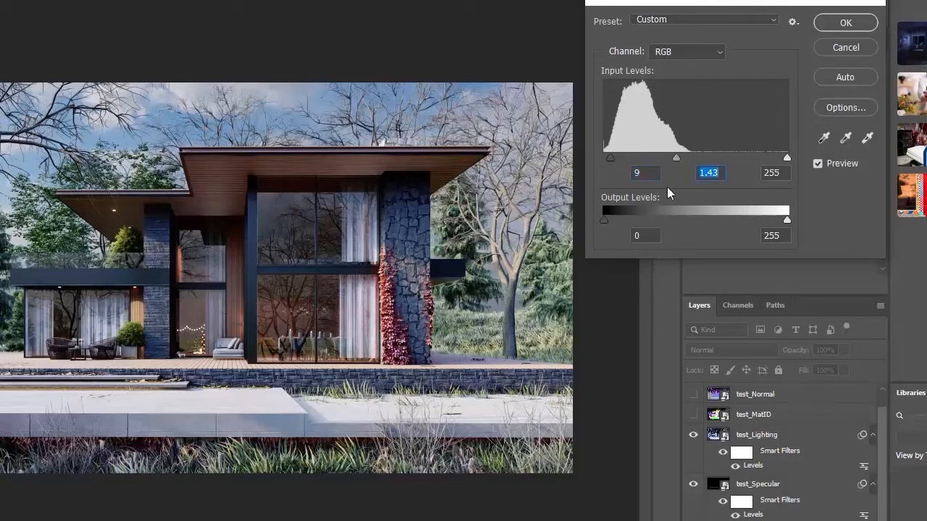
{"action": "left_click", "coordinate": [840, 23]}
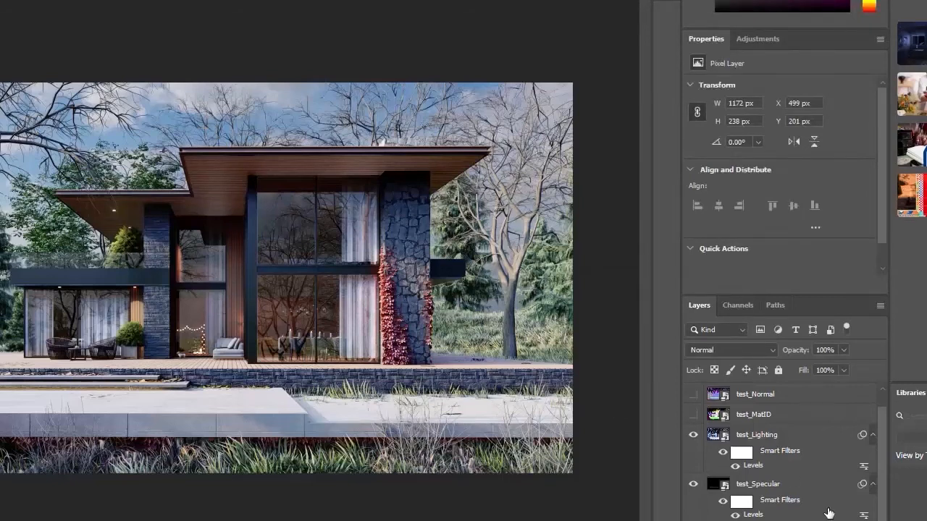
- Show the test_Normal map and select the front-facing surfaces with Color Range, sampling the violet-blue of the low front wall
{"action": "scroll", "coordinate": [790, 514], "scroll_direction": "up", "scroll_amount": 1}
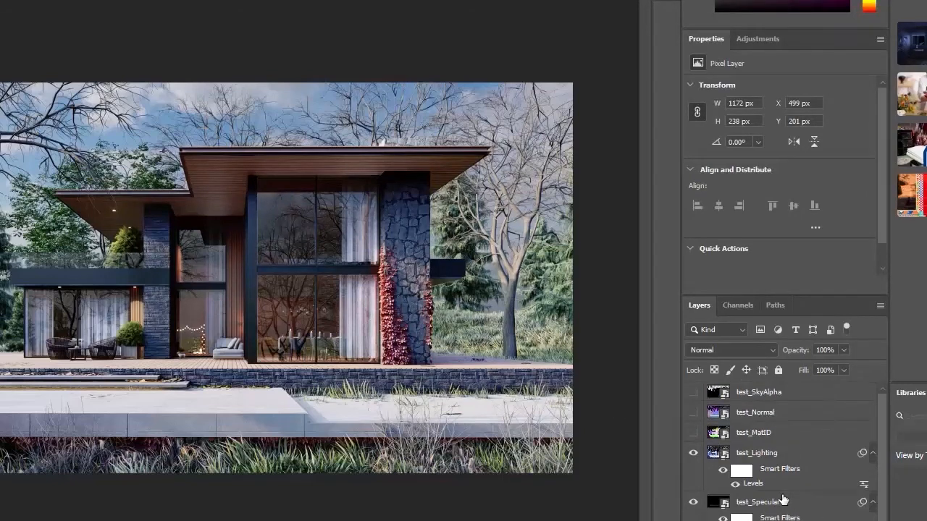
{"action": "left_click", "coordinate": [694, 414]}
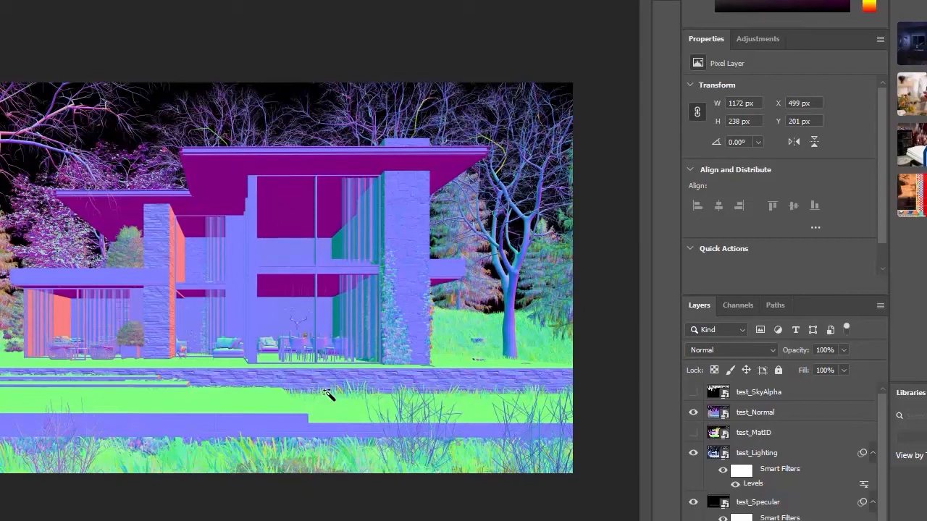
{"action": "right_click", "coordinate": [386, 153]}
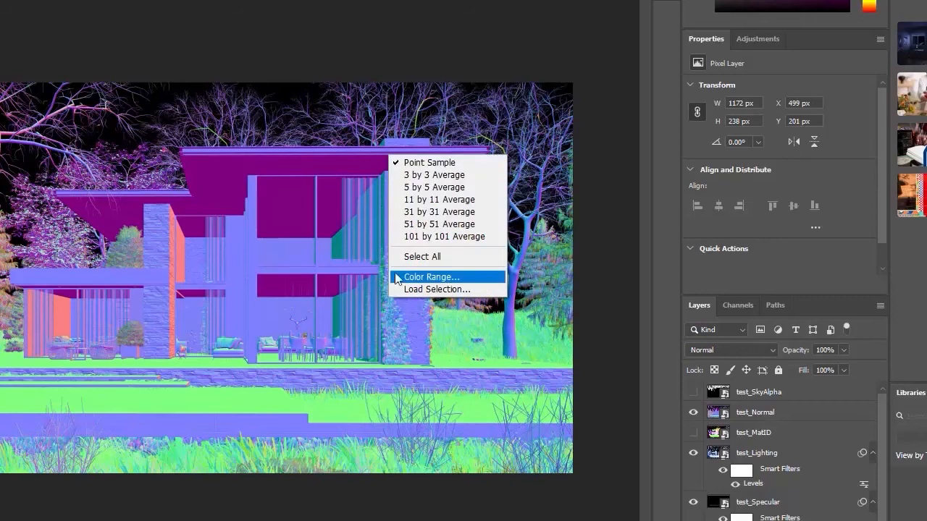
{"action": "key", "text": "Escape"}
{"action": "right_click", "coordinate": [61, 11]}
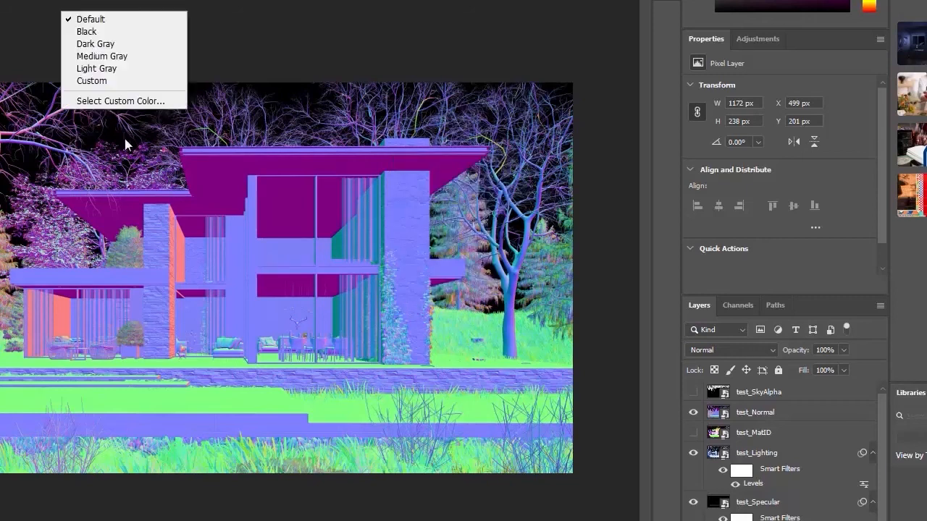
{"action": "key", "text": "Escape"}
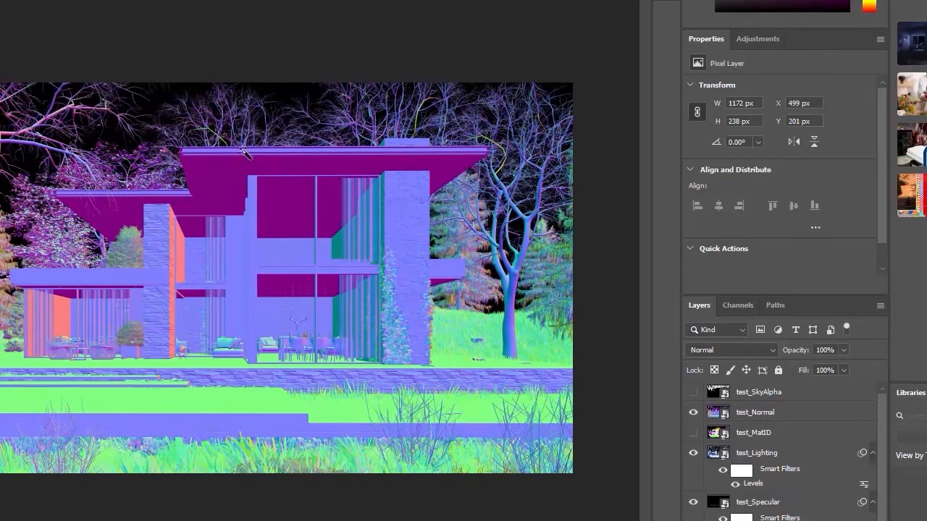
{"action": "right_click", "coordinate": [245, 152]}
{"action": "left_click", "coordinate": [334, 276]}
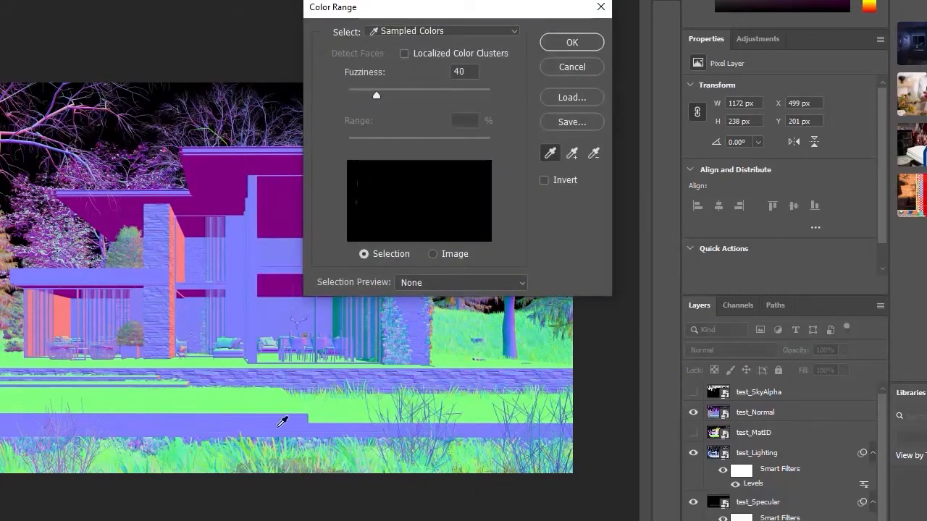
{"action": "left_click", "coordinate": [202, 417]}
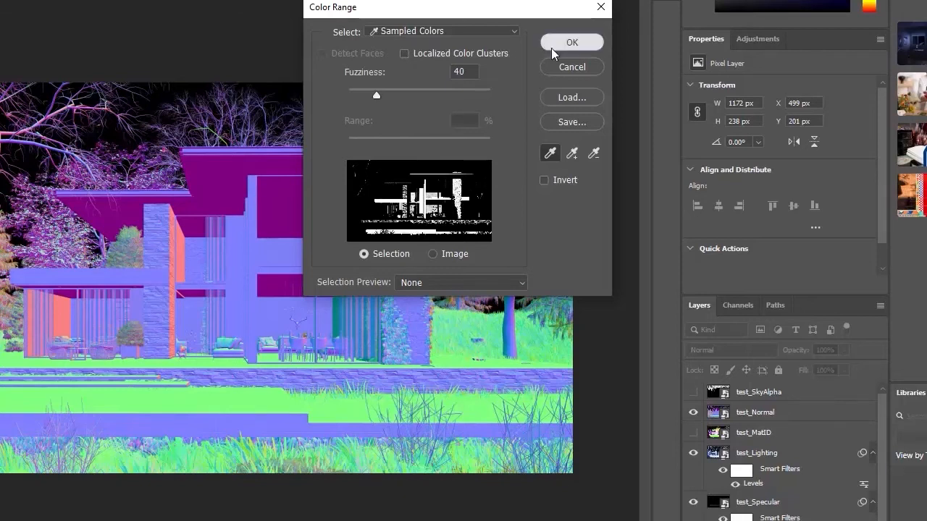
{"action": "left_click", "coordinate": [569, 43]}
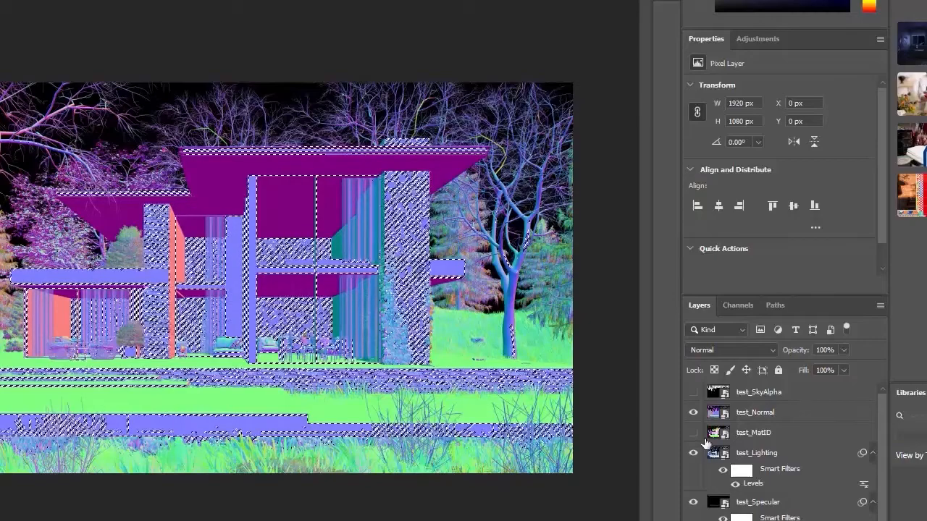
- Hide the test_Normal map and copy the selected front-facing surfaces from the base render to a new layer
{"action": "left_click", "coordinate": [693, 412]}
{"action": "scroll", "coordinate": [750, 482], "scroll_direction": "down", "scroll_amount": 1}
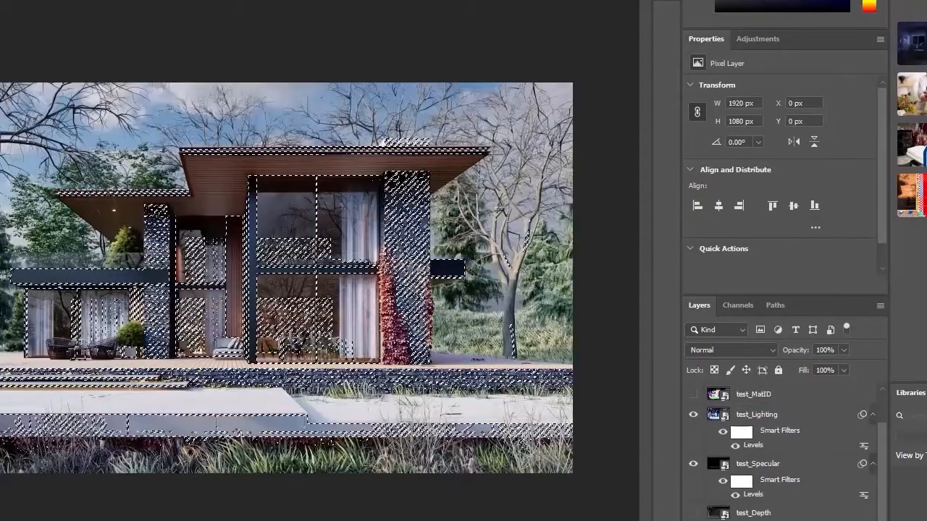
{"action": "left_click", "coordinate": [753, 520]}
{"action": "key", "text": "ctrl+d"}
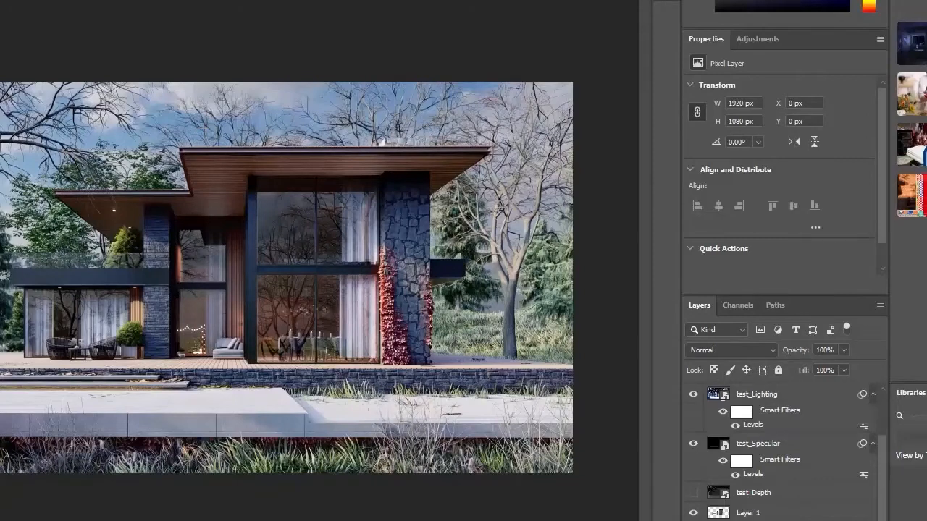
- Apply Levels to the front-facing surfaces with midtones 1.27
{"action": "key", "text": "ctrl+l"}
{"action": "left_click_drag", "start_coordinate": [694, 154], "coordinate": [673, 171]}
{"action": "left_click", "coordinate": [680, 164]}
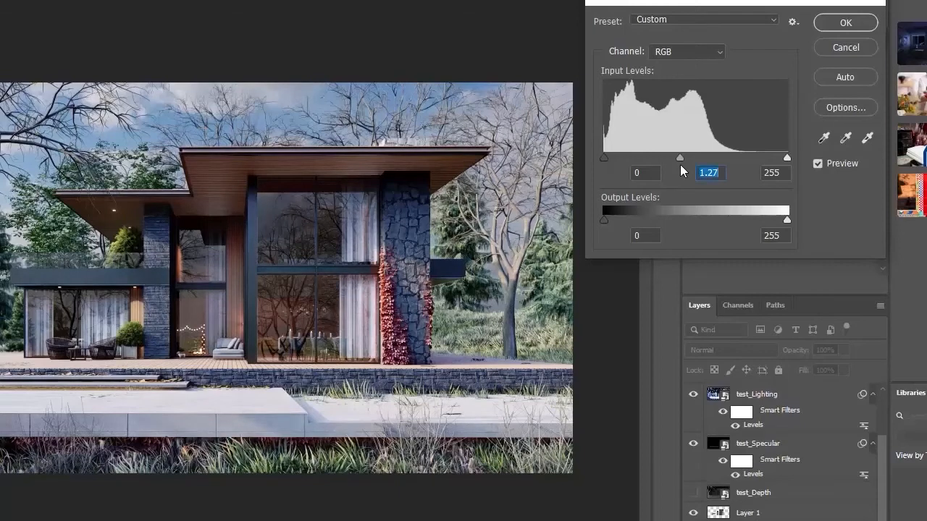
{"action": "left_click", "coordinate": [826, 24]}
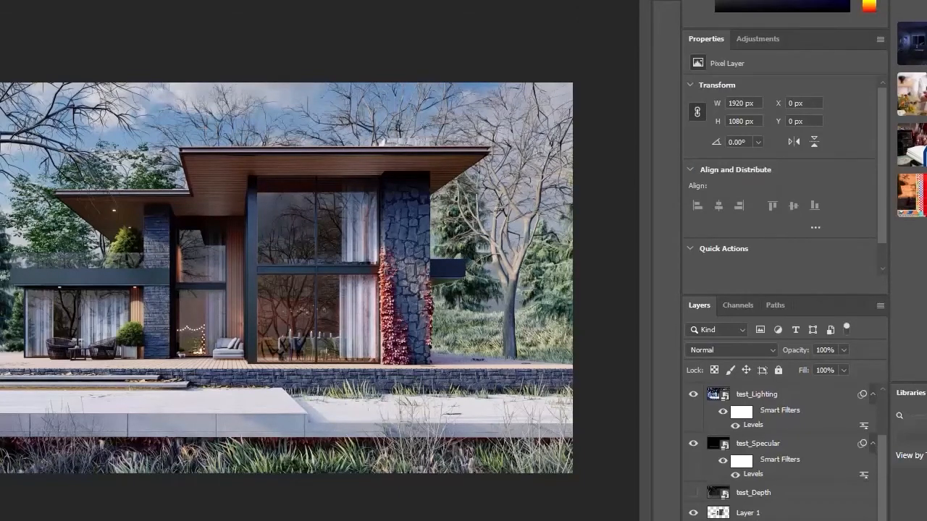
- Stamp all visible layers into a new layer above test_Lighting and hide every layer beneath it
{"action": "scroll", "coordinate": [709, 388], "scroll_direction": "up", "scroll_amount": 3}
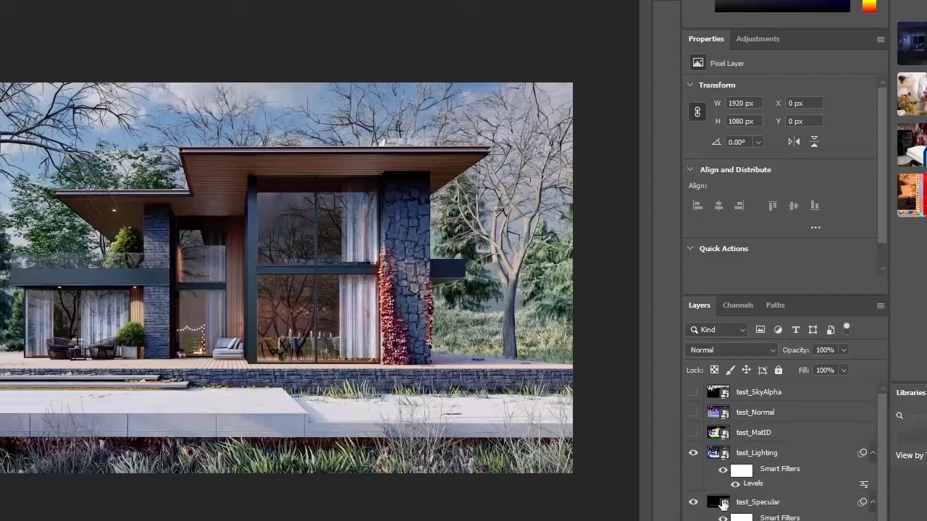
{"action": "left_click", "coordinate": [802, 459]}
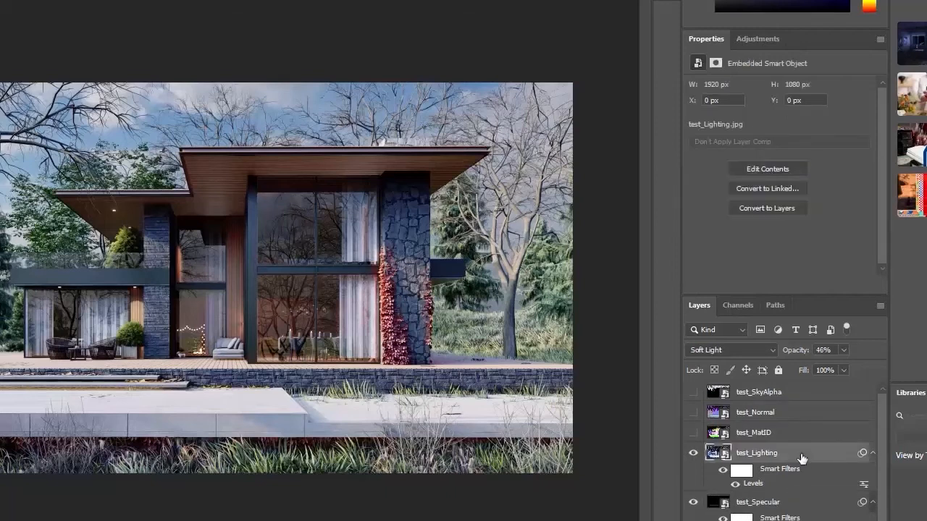
{"action": "key", "text": "ctrl+alt+shift+e"}
{"action": "left_click_drag", "start_coordinate": [693, 474], "coordinate": [693, 520]}
{"action": "scroll", "coordinate": [695, 517], "scroll_direction": "down", "scroll_amount": 3}
{"action": "scroll", "coordinate": [697, 515], "scroll_direction": "up", "scroll_amount": 4}
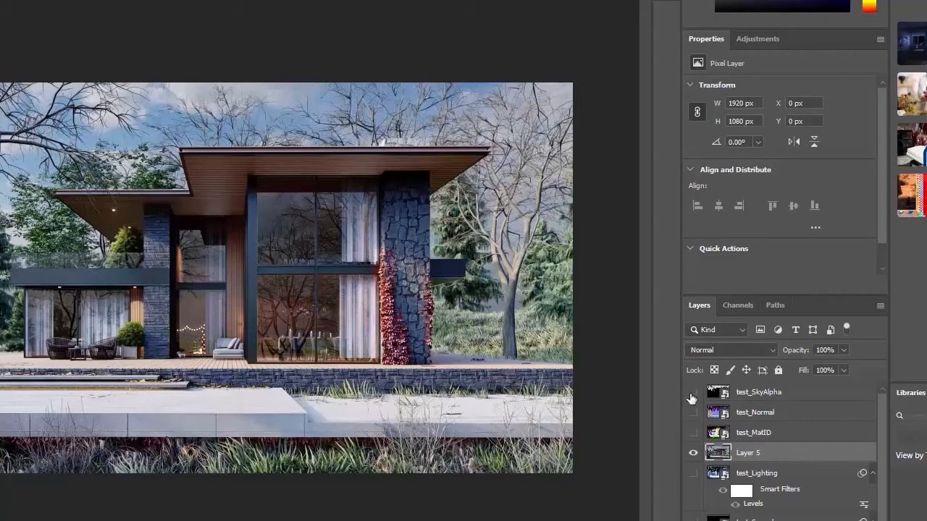
- Select everything except the sky with Color Range on the test_SkyAlpha map, hide the map, and make Layer 5 active
{"action": "left_click", "coordinate": [692, 394]}
{"action": "left_click", "coordinate": [739, 398]}
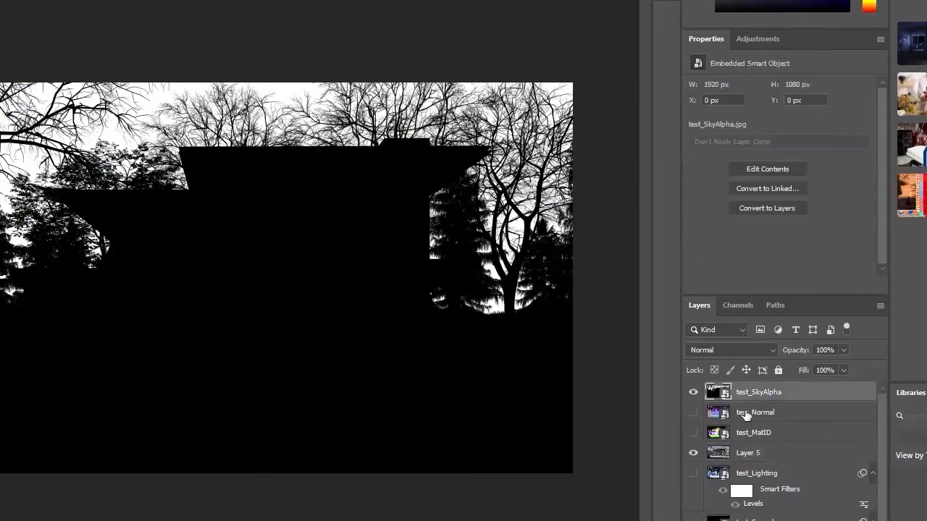
{"action": "right_click", "coordinate": [165, 15]}
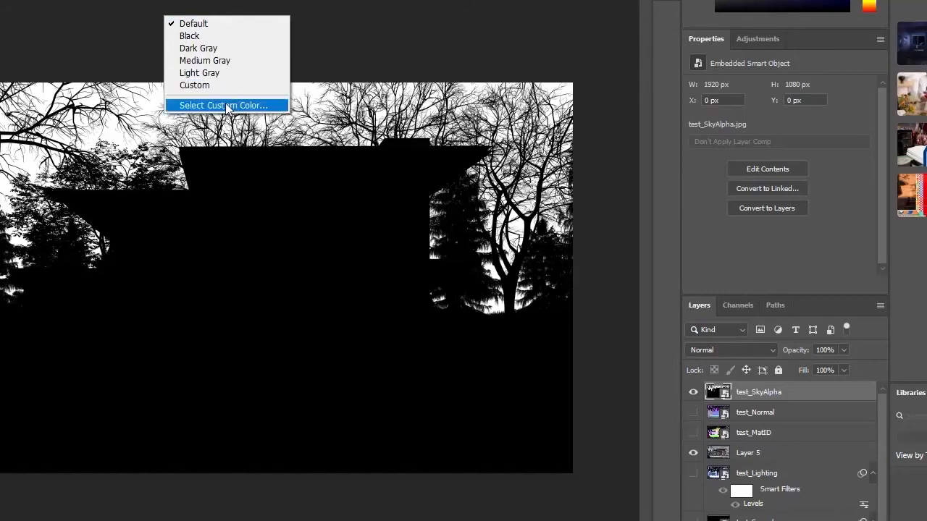
{"action": "right_click", "coordinate": [180, 181]}
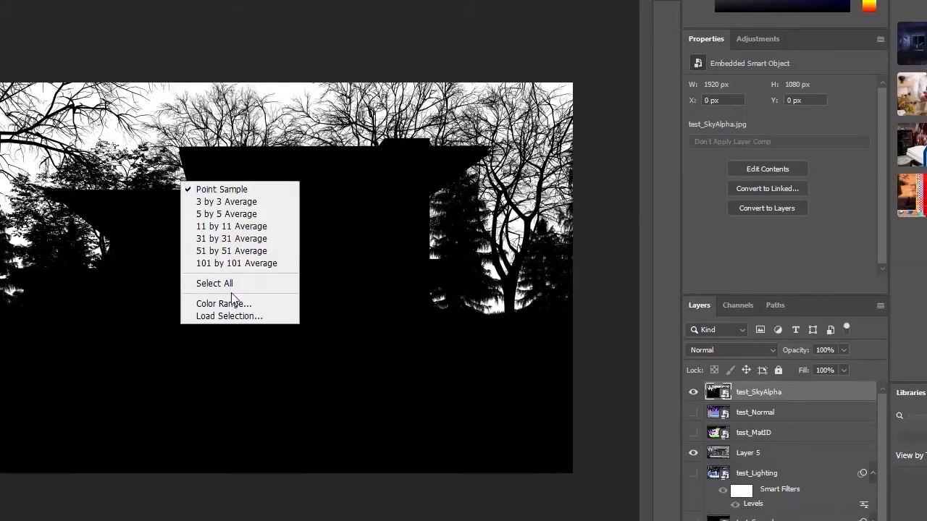
{"action": "left_click", "coordinate": [240, 305]}
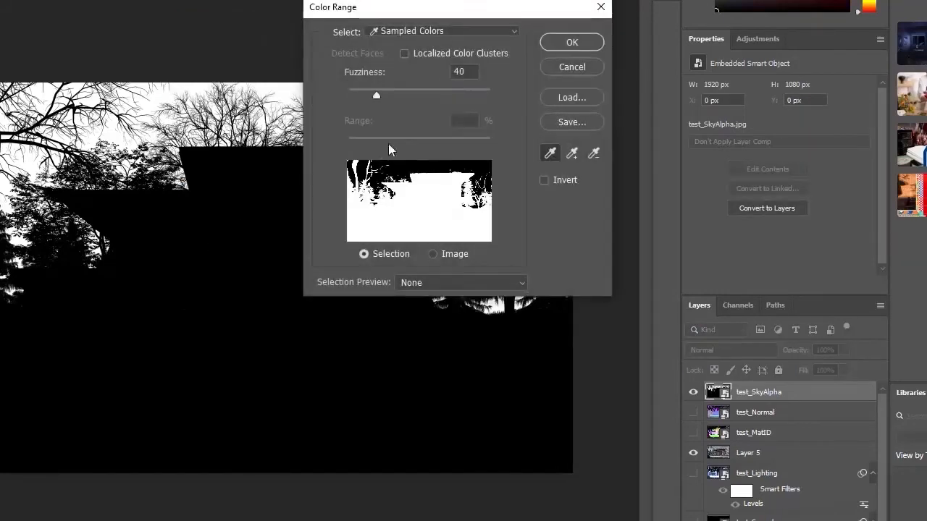
{"action": "left_click", "coordinate": [569, 42]}
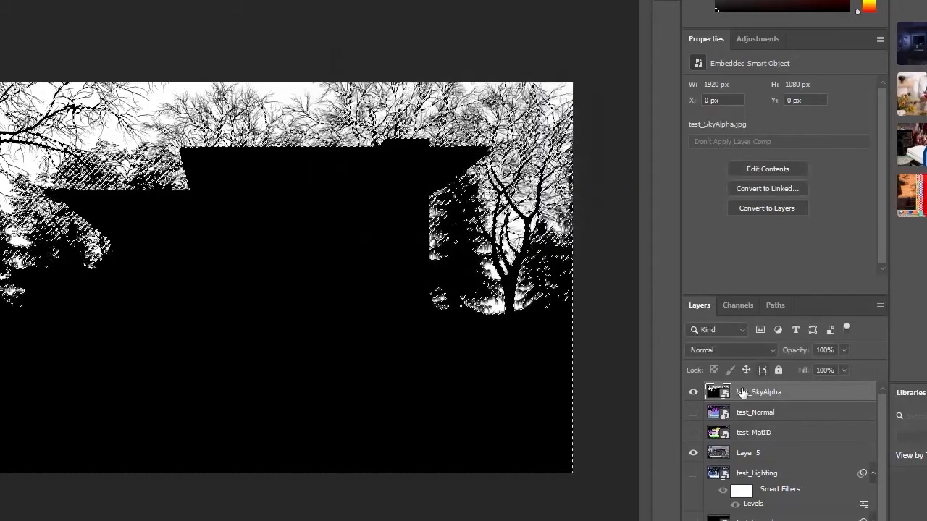
{"action": "left_click", "coordinate": [694, 391]}
{"action": "left_click", "coordinate": [761, 452]}
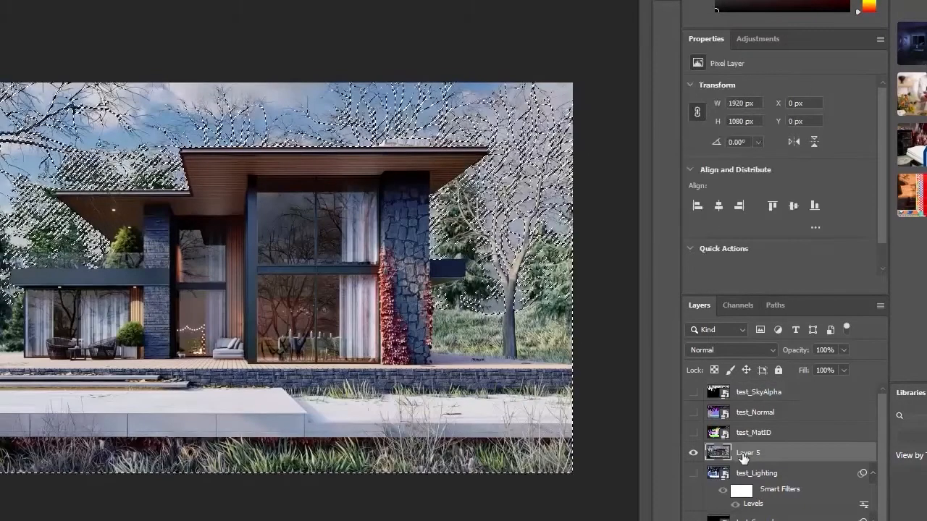
- Try masking the sky out of Layer 5 with the active selection, and check the image with the layer hidden and shown
{"action": "left_click", "coordinate": [769, 520]}
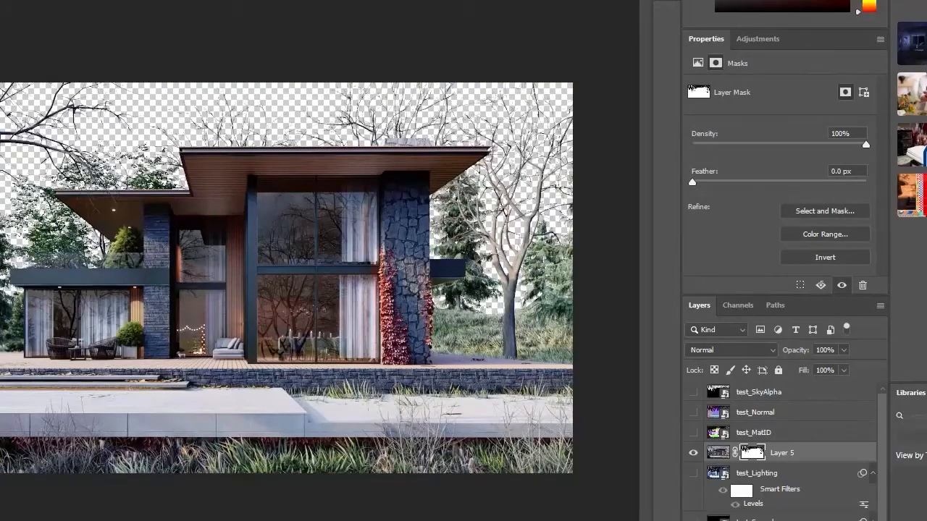
{"action": "scroll", "coordinate": [783, 449], "scroll_direction": "down", "scroll_amount": 3}
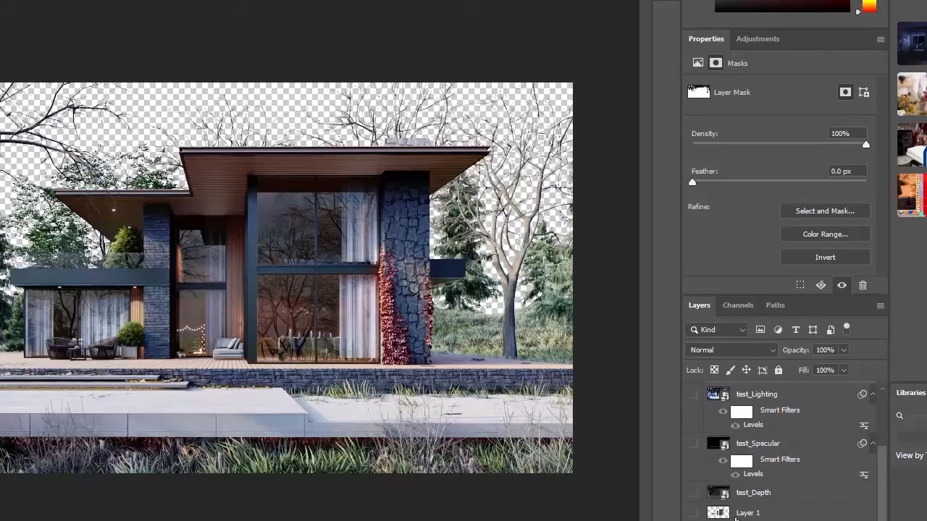
{"action": "scroll", "coordinate": [782, 449], "scroll_direction": "up", "scroll_amount": 3}
{"action": "left_click", "coordinate": [694, 454]}
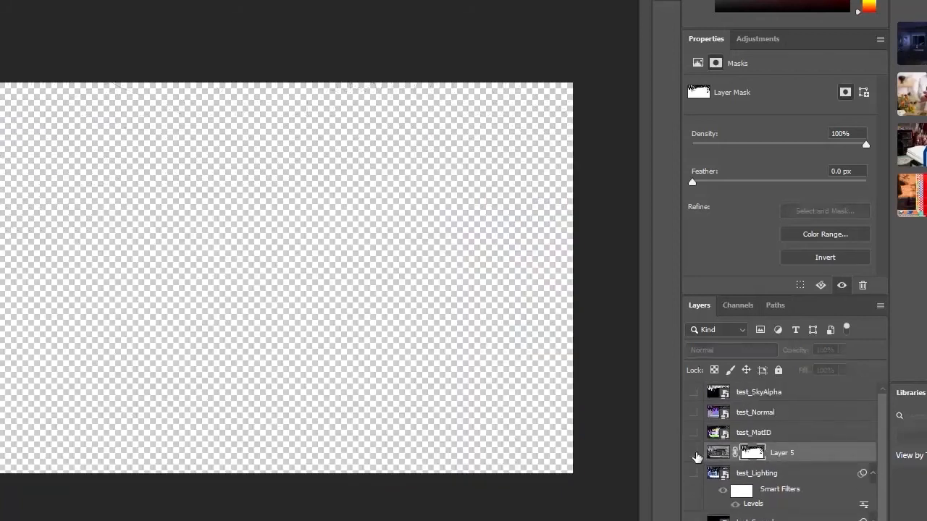
{"action": "left_click", "coordinate": [693, 453]}
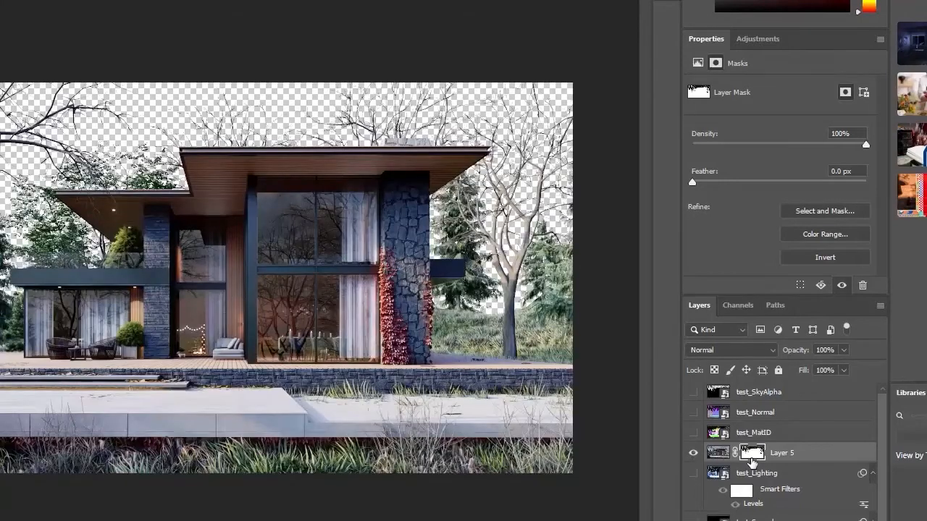
- Try deleting Layer 5, and undo both the deletion and the layer mask to restore the non-sky selection
{"action": "key", "text": "Delete"}
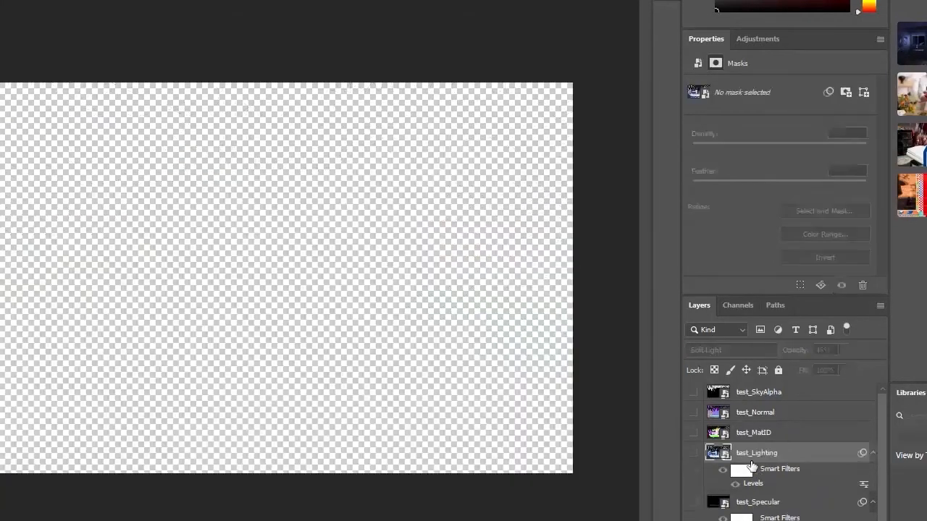
{"action": "key", "text": "ctrl+z"}
{"action": "key", "text": "ctrl+z"}
{"action": "key", "text": "ctrl+z"}
{"action": "key", "text": "ctrl+z"}
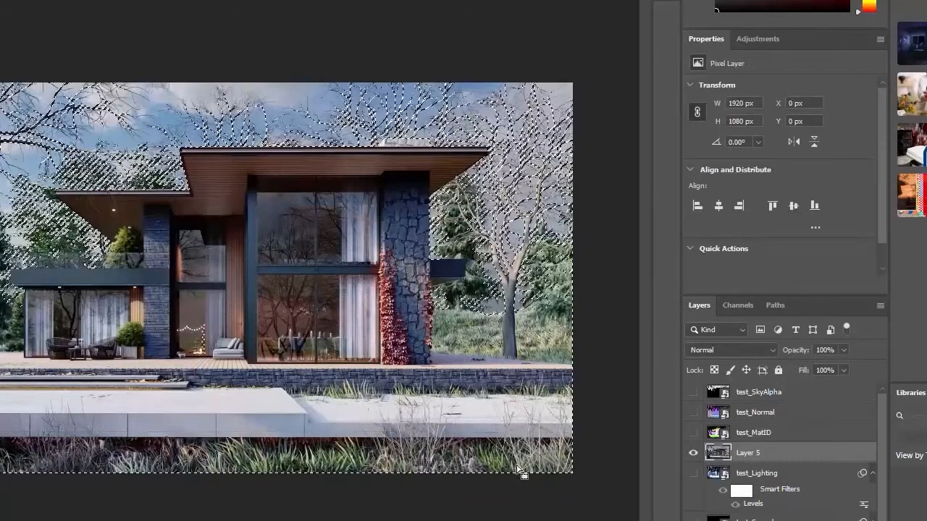
- Mask the sky out of Layer 5 with a Color Range selection sampled from the test_SkyAlpha map, and hide the map
{"action": "key", "text": "ctrl+d"}
{"action": "left_click", "coordinate": [693, 393]}
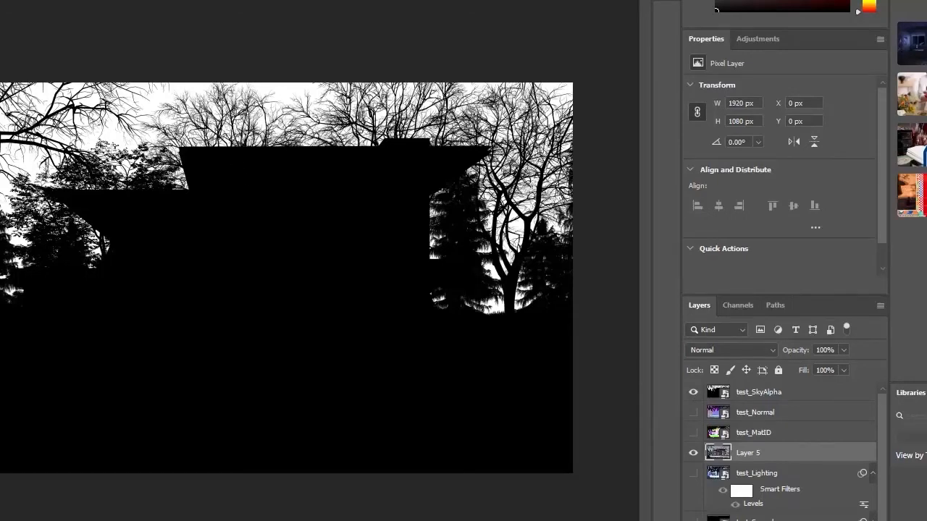
{"action": "right_click", "coordinate": [322, 242]}
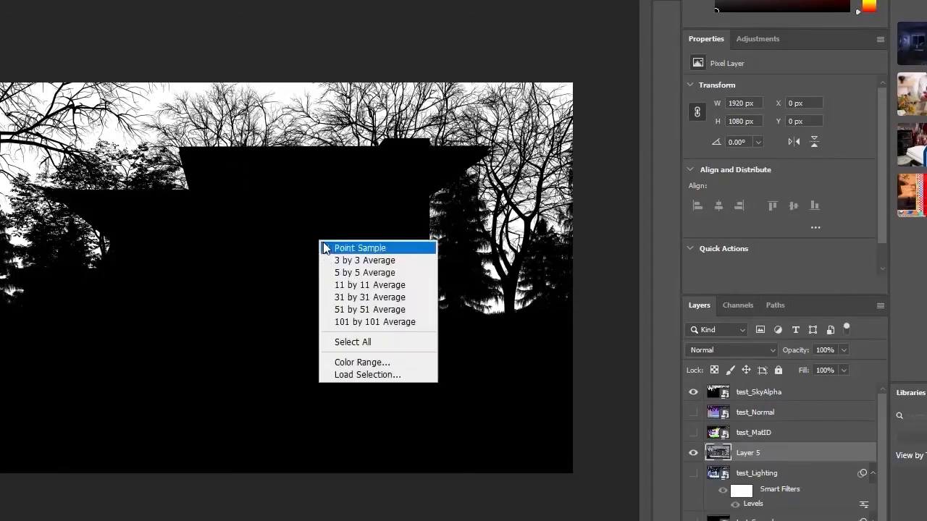
{"action": "left_click", "coordinate": [367, 370]}
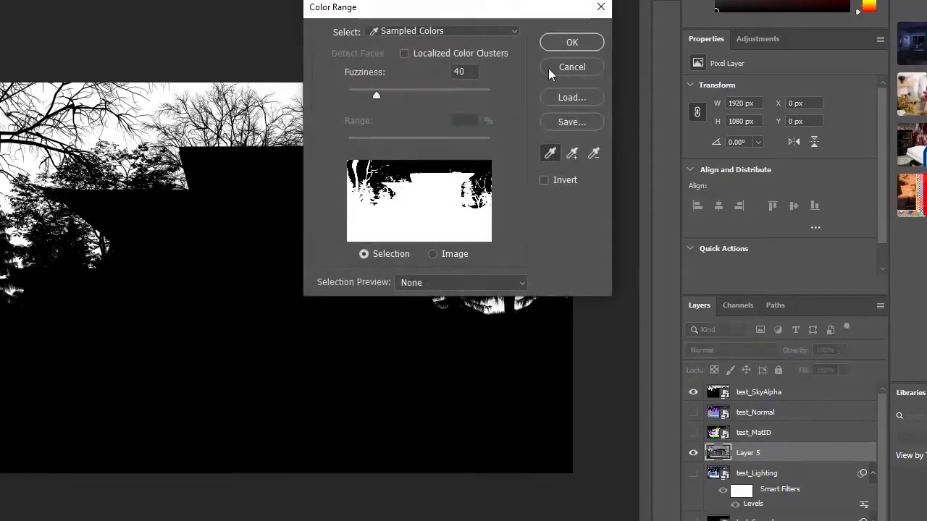
{"action": "key", "text": "Return"}
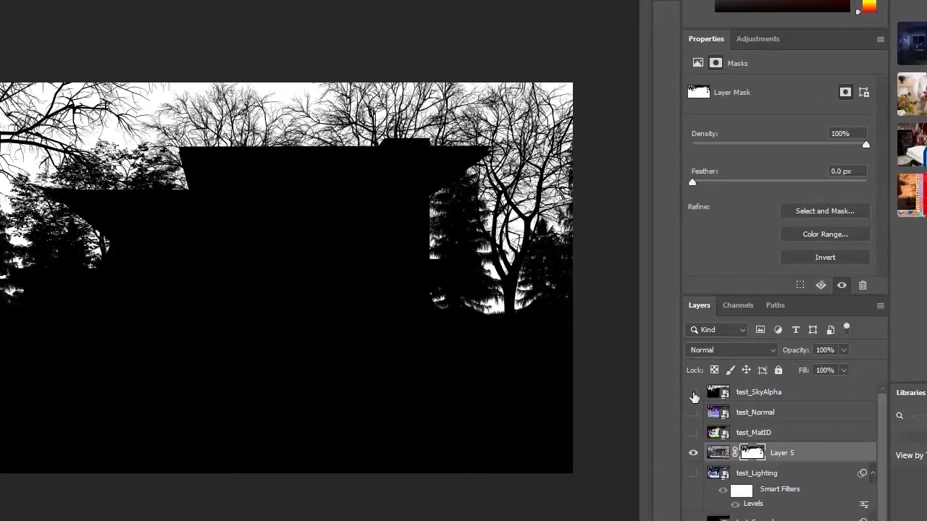
{"action": "left_click", "coordinate": [693, 393]}
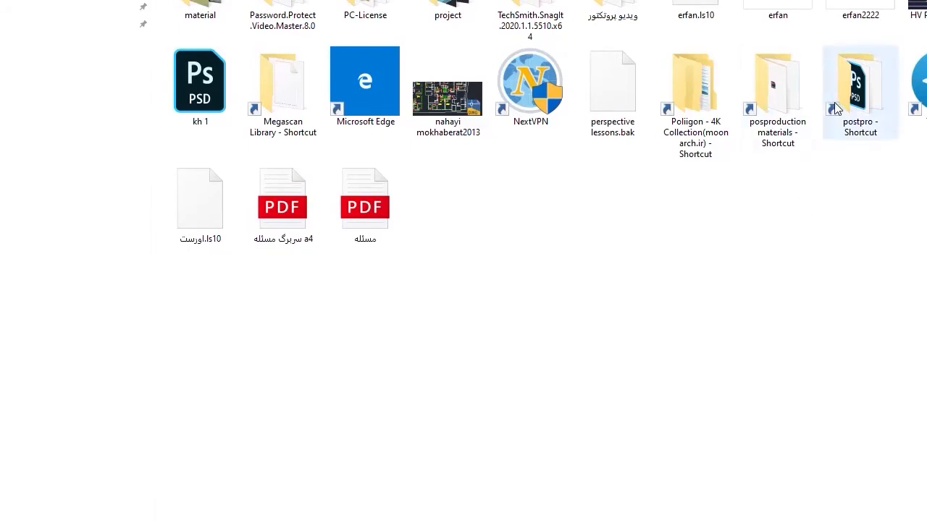
- Place the land01 landscape image from the vol-2 folder into the house document
{"action": "left_click", "coordinate": [854, 92]}
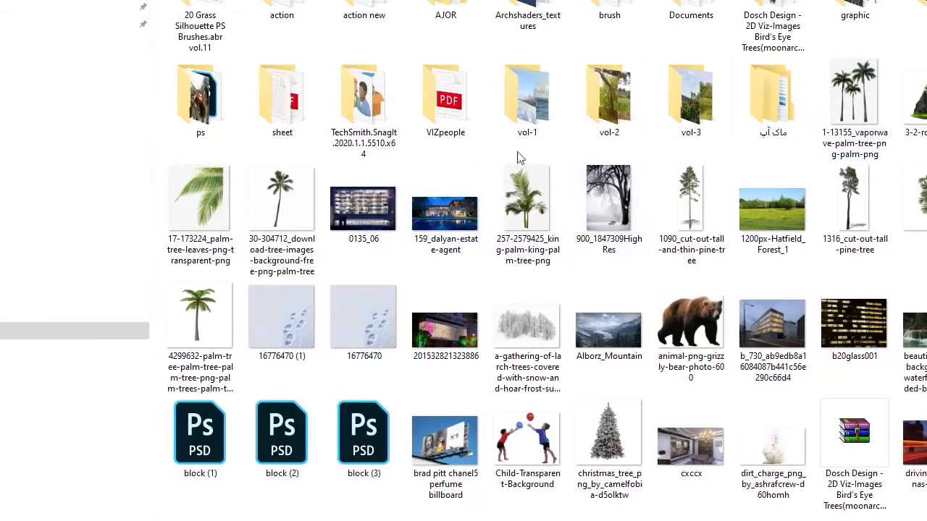
{"action": "double_click", "coordinate": [610, 99]}
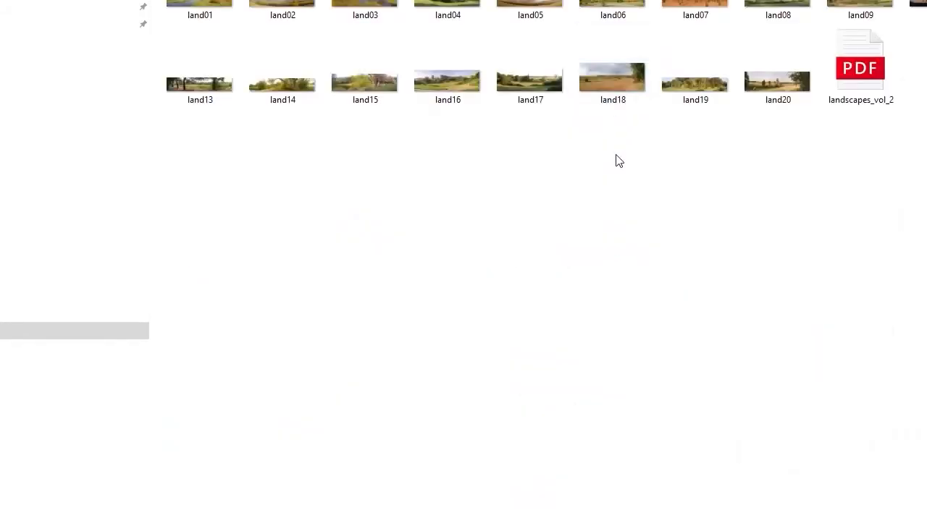
{"action": "left_click_drag", "start_coordinate": [208, 12], "coordinate": [395, 520]}
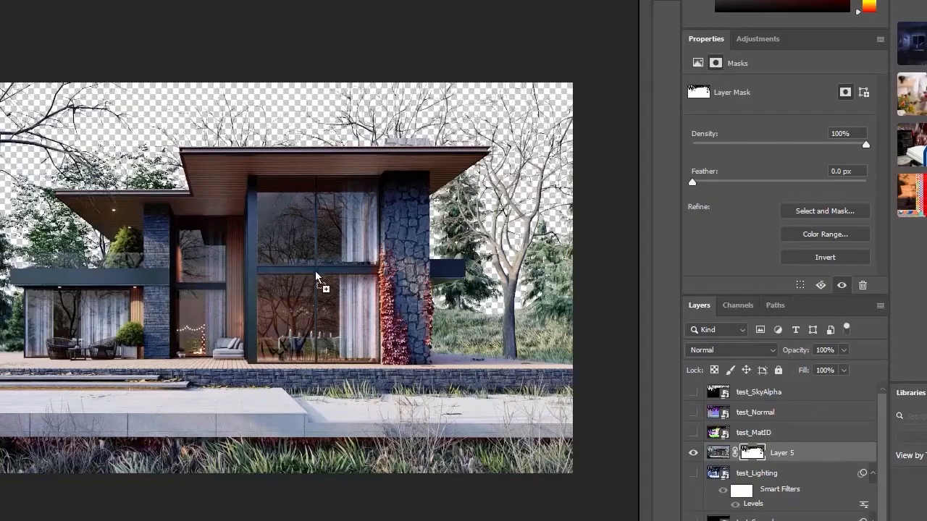
{"action": "left_click_drag", "start_coordinate": [315, 273], "coordinate": [315, 273]}
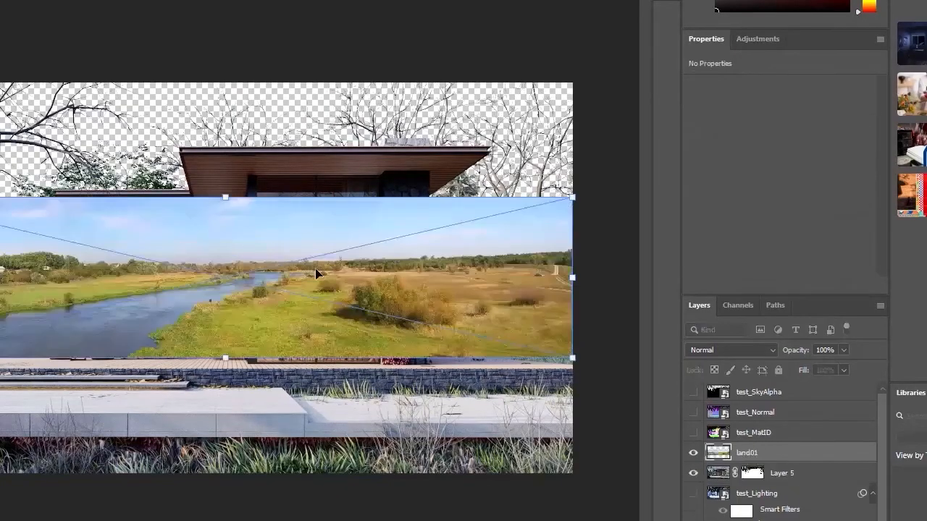
- Enlarge land01 over the canvas to about 4949 × 1147 px and move its layer beneath Layer 5
{"action": "left_click_drag", "start_coordinate": [575, 195], "coordinate": [855, 56]}
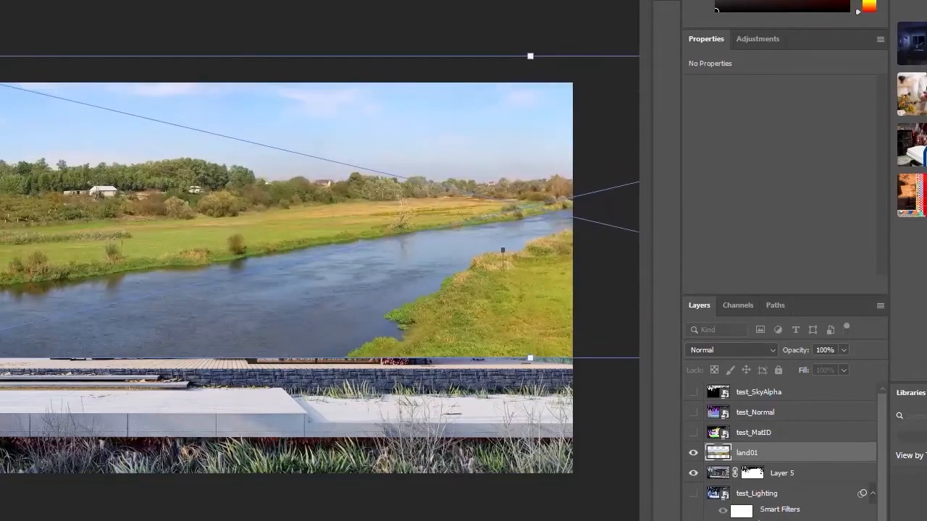
{"action": "left_click_drag", "start_coordinate": [492, 198], "coordinate": [315, 216]}
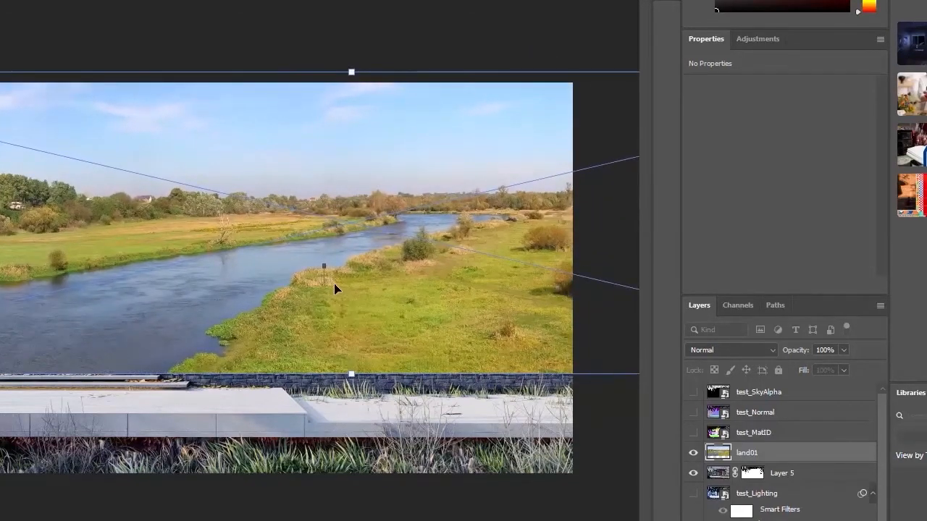
{"action": "key", "text": "ctrl+minus"}
{"action": "key", "text": "ctrl+minus"}
{"action": "left_click_drag", "start_coordinate": [0, 325], "coordinate": [0, 382]}
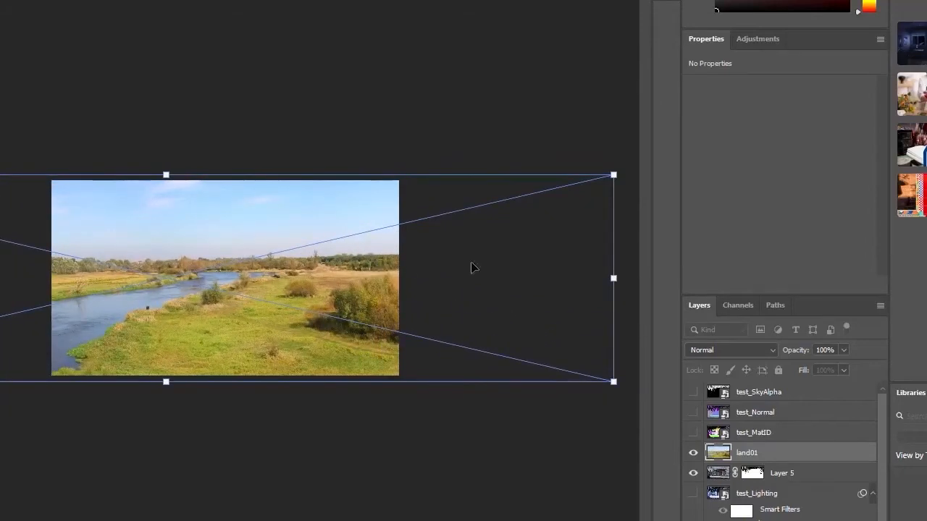
{"action": "key", "text": "Return"}
{"action": "left_click_drag", "start_coordinate": [775, 459], "coordinate": [760, 484]}
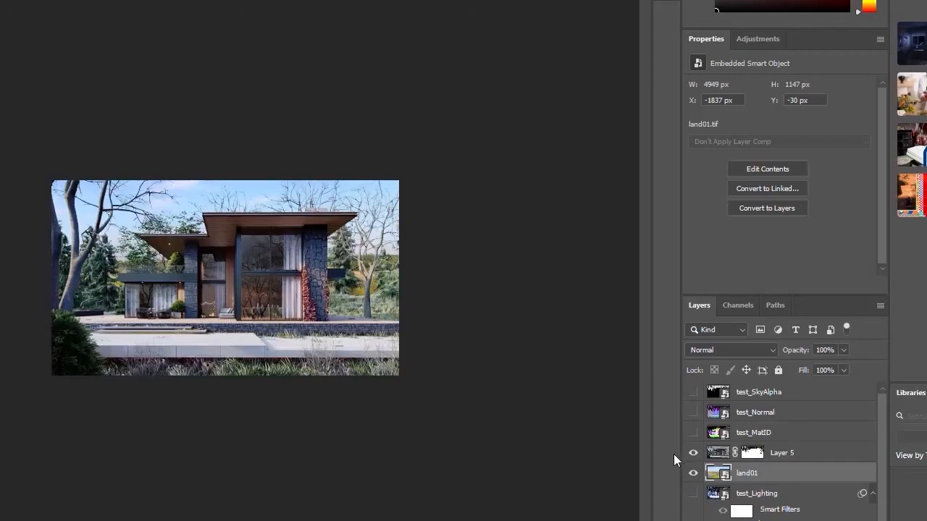
{"action": "key", "text": "ctrl+plus"}
{"action": "key", "text": "ctrl+plus"}
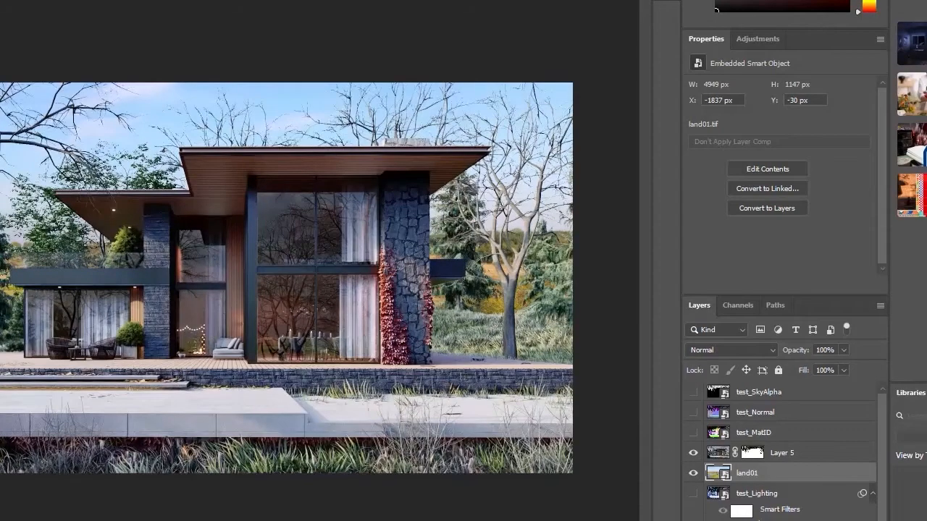
- Enlarge land01 to about 6665 × 1545 px and shift it horizontally to X about -4175 px behind the house
{"action": "left_click_drag", "start_coordinate": [326, 315], "coordinate": [333, 348]}
{"action": "left_click_drag", "start_coordinate": [118, 118], "coordinate": [116, 0]}
{"action": "left_click_drag", "start_coordinate": [360, 179], "coordinate": [366, 292]}
{"action": "key", "text": "Return"}
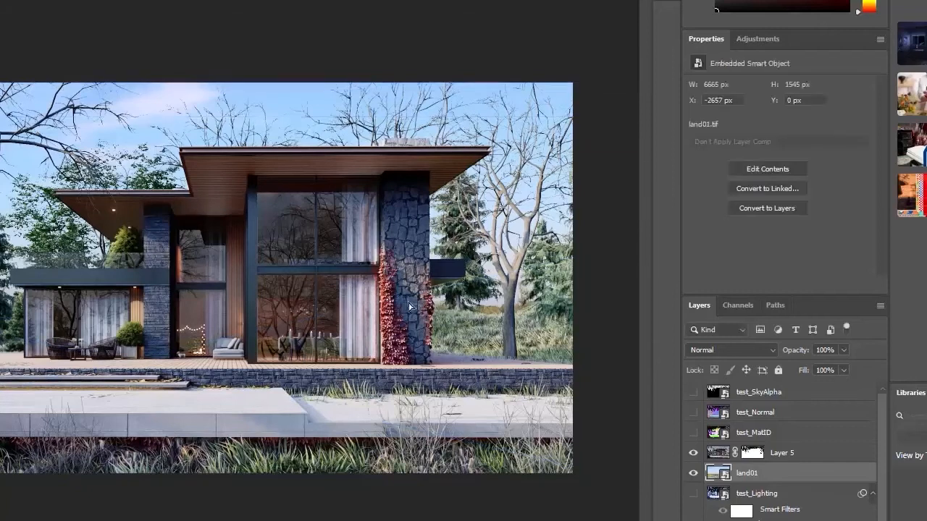
{"action": "left_click_drag", "start_coordinate": [366, 292], "coordinate": [366, 275]}
{"action": "left_click_drag", "start_coordinate": [223, 287], "coordinate": [224, 288]}
{"action": "key", "text": "ctrl+minus"}
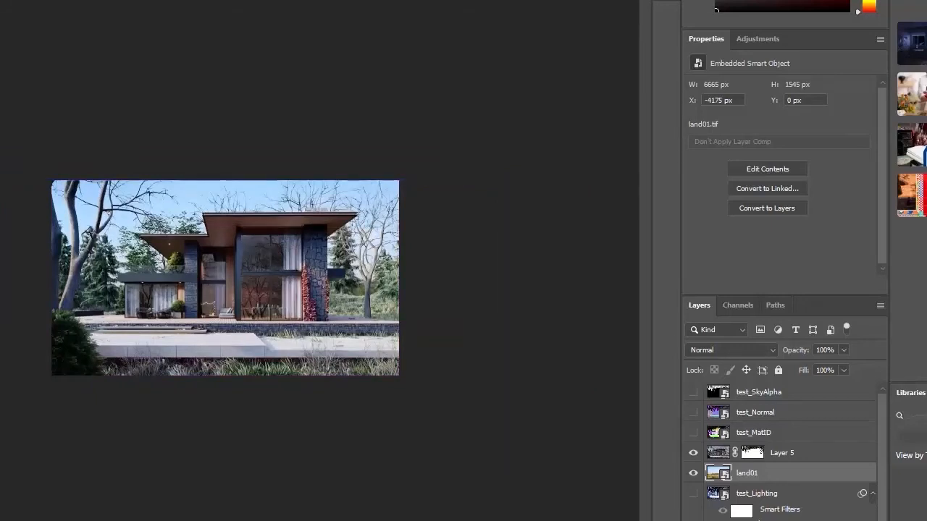
{"action": "key", "text": "ctrl+plus"}
{"action": "key", "text": "ctrl+plus"}
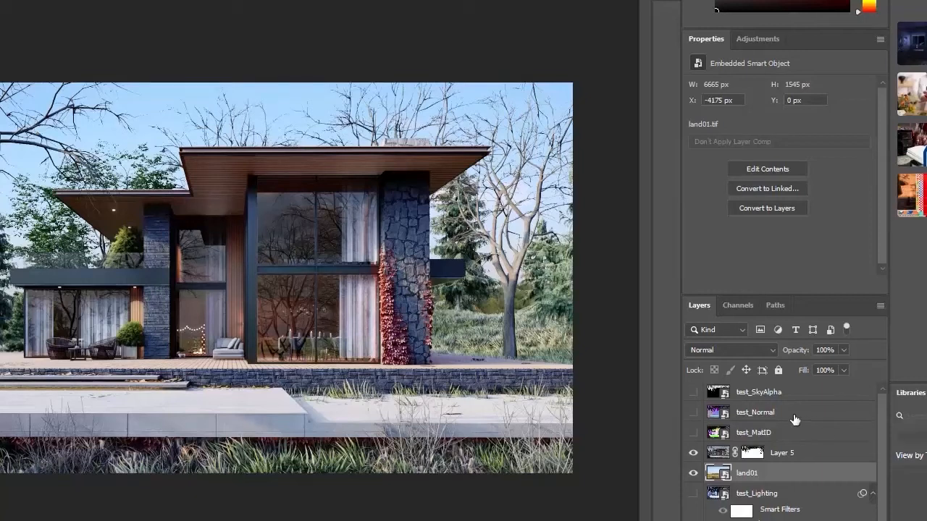
- Hide the land01 layer and delete the layer mask from Layer 5
{"action": "left_click", "coordinate": [765, 398]}
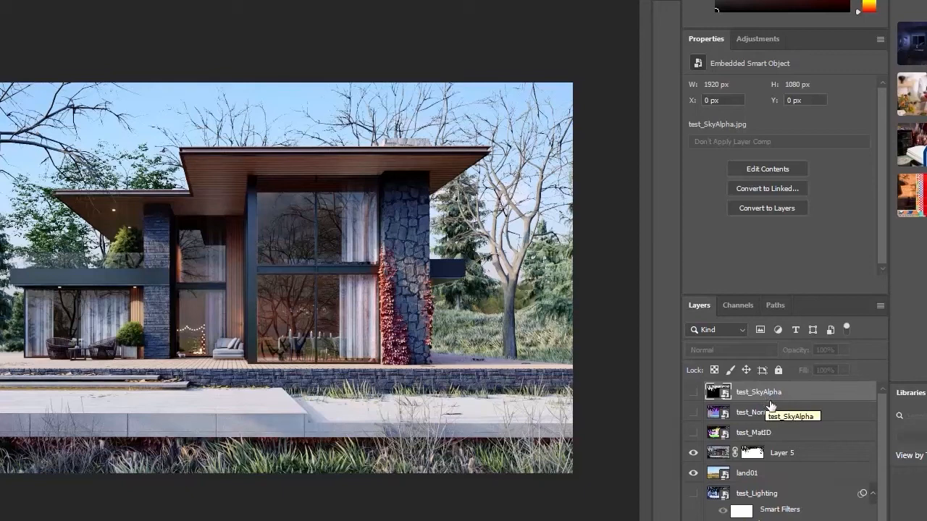
{"action": "left_click", "coordinate": [746, 456]}
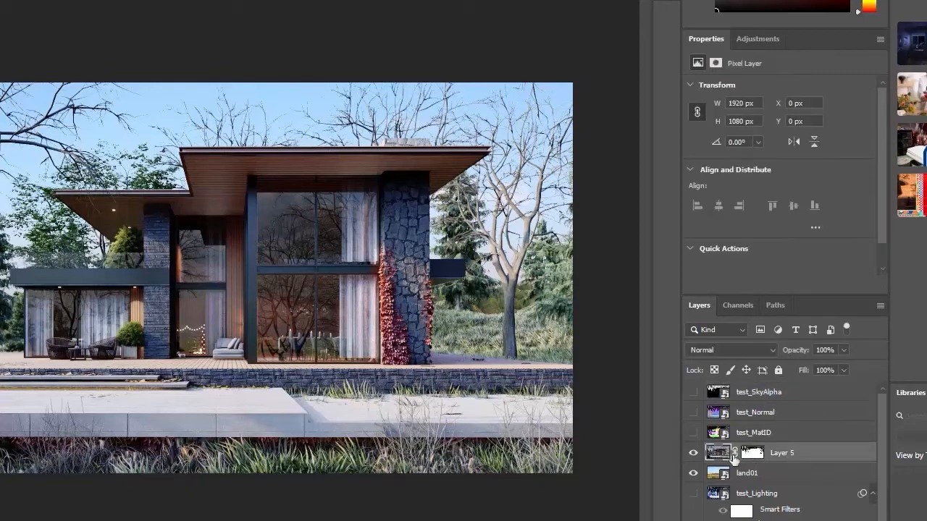
{"action": "left_click", "coordinate": [693, 452]}
{"action": "left_click", "coordinate": [693, 452]}
{"action": "left_click", "coordinate": [693, 473]}
{"action": "right_click", "coordinate": [755, 453]}
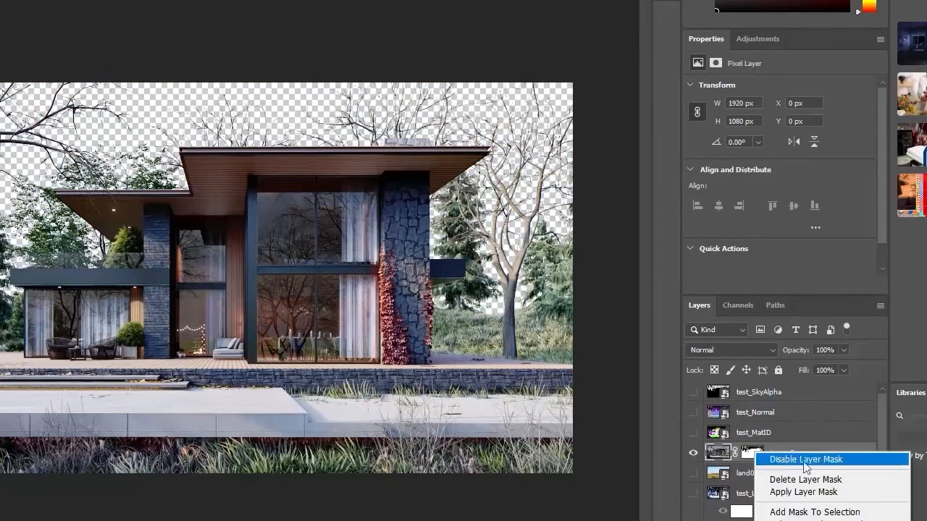
{"action": "left_click", "coordinate": [804, 480]}
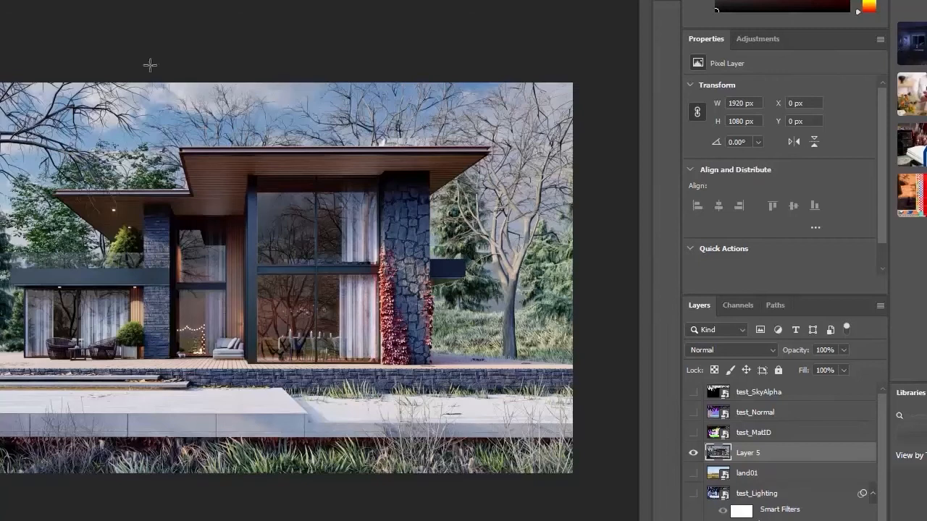
{"action": "left_click", "coordinate": [0, 0]}
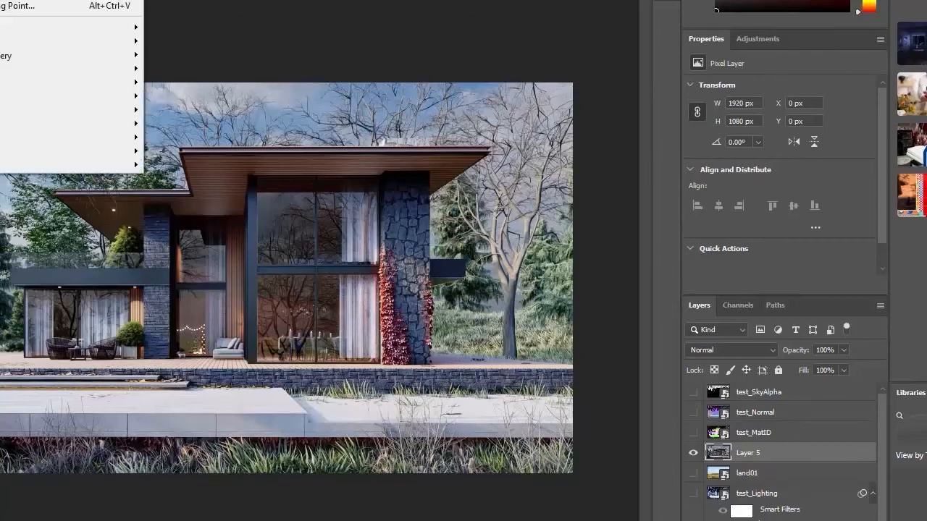
{"action": "mouse_move", "coordinate": [78, 48]}
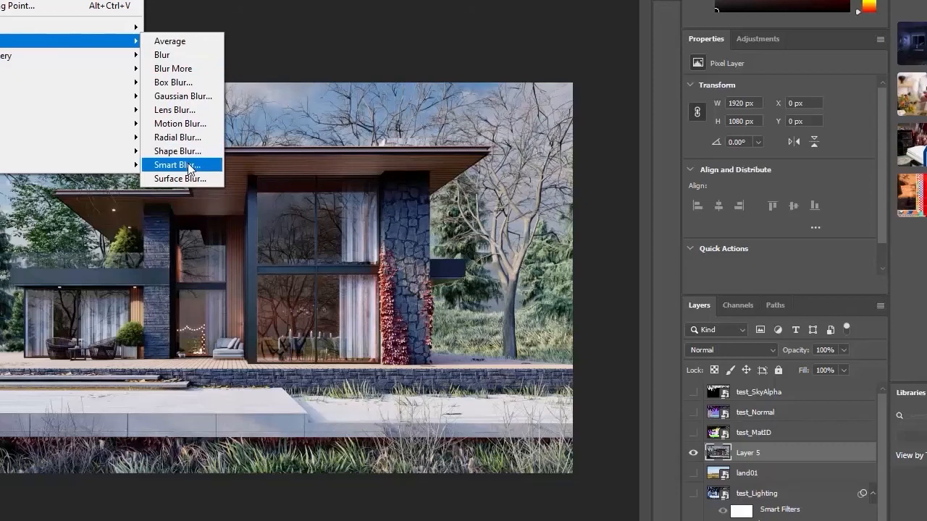
{"action": "left_click", "coordinate": [190, 112]}
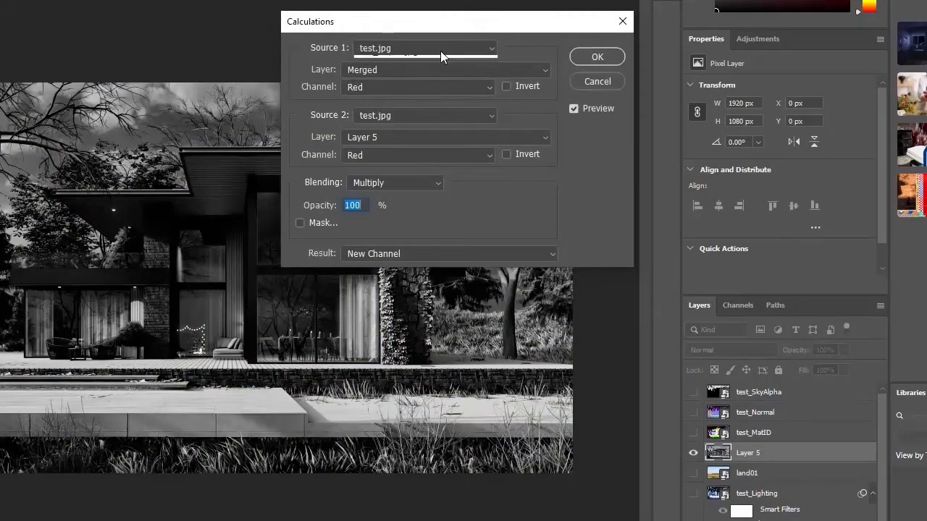
- Create a new channel with Calculations, using test_Depth.jpg's red channel for both sources, Multiply blending and the mask option enabled
{"action": "left_click", "coordinate": [441, 50]}
{"action": "left_click", "coordinate": [415, 88]}
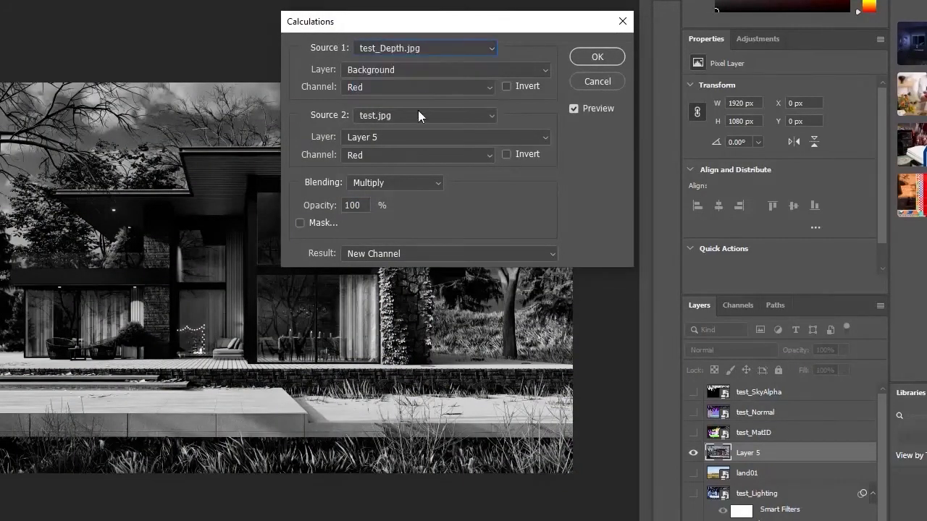
{"action": "left_click", "coordinate": [391, 117]}
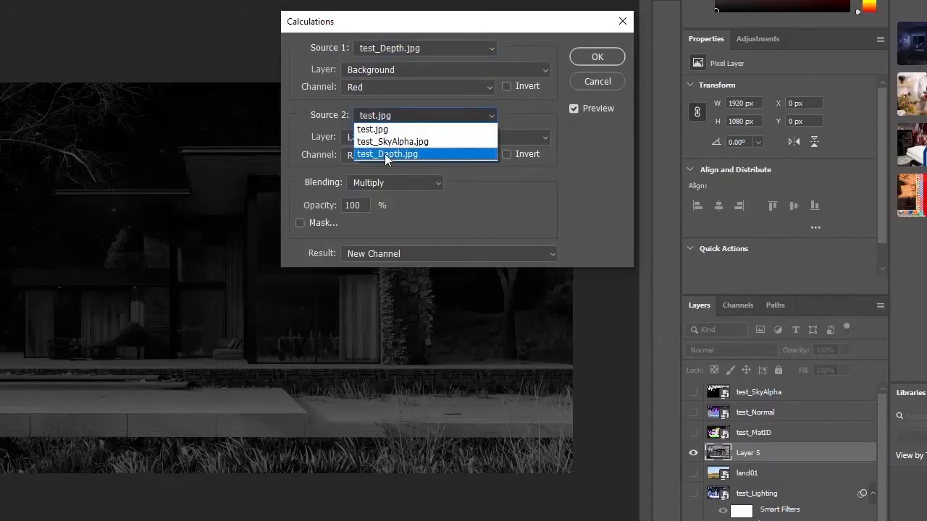
{"action": "left_click", "coordinate": [413, 153]}
{"action": "left_click", "coordinate": [319, 223]}
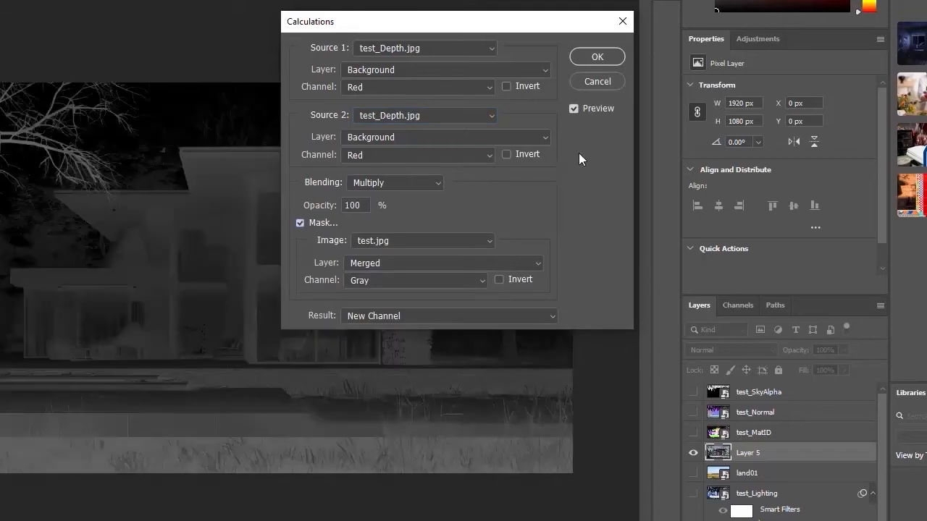
{"action": "left_click", "coordinate": [588, 52]}
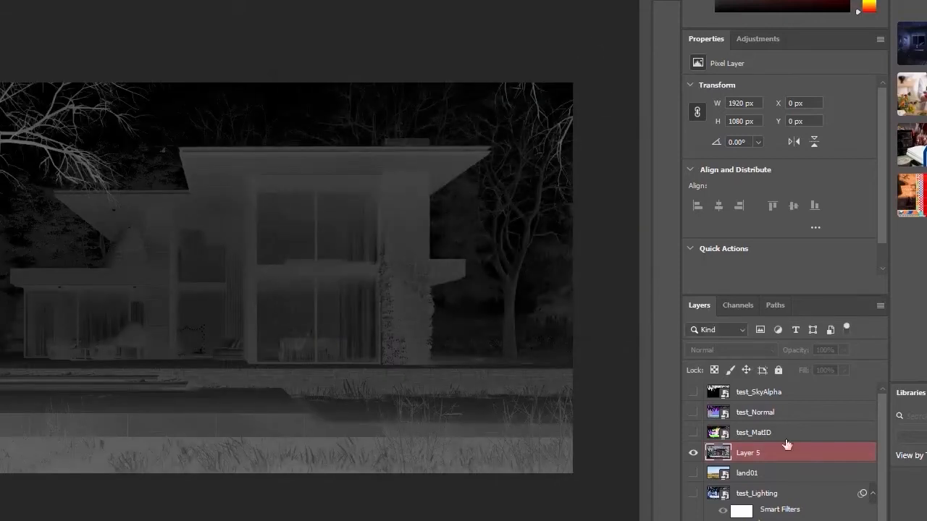
- Show the RGB channels, hide the Alpha 1 channel, and return to the layer list
{"action": "left_click", "coordinate": [737, 306]}
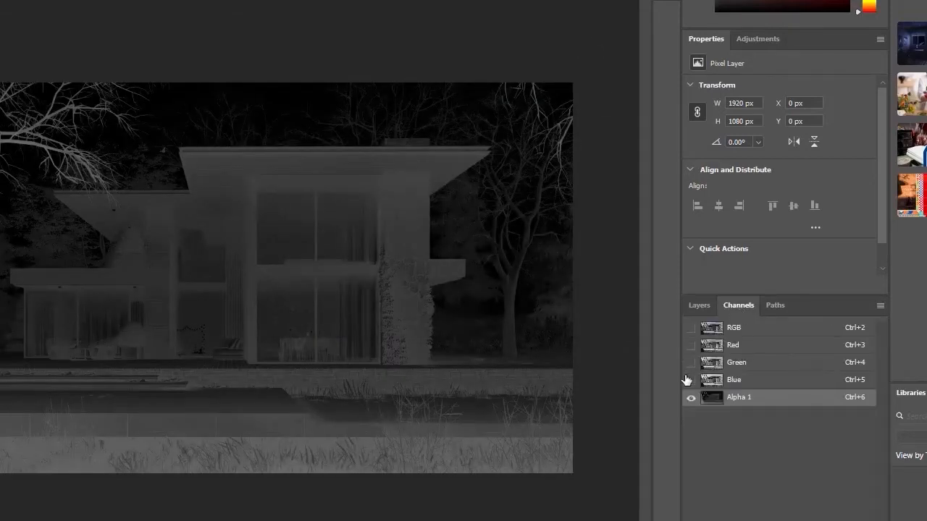
{"action": "left_click_drag", "start_coordinate": [686, 358], "coordinate": [686, 329]}
{"action": "left_click", "coordinate": [689, 400]}
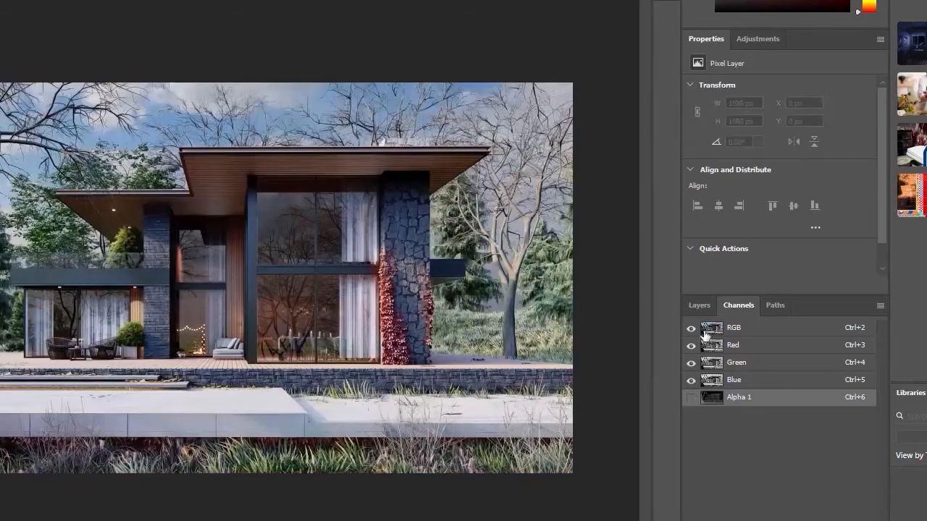
{"action": "left_click", "coordinate": [698, 307]}
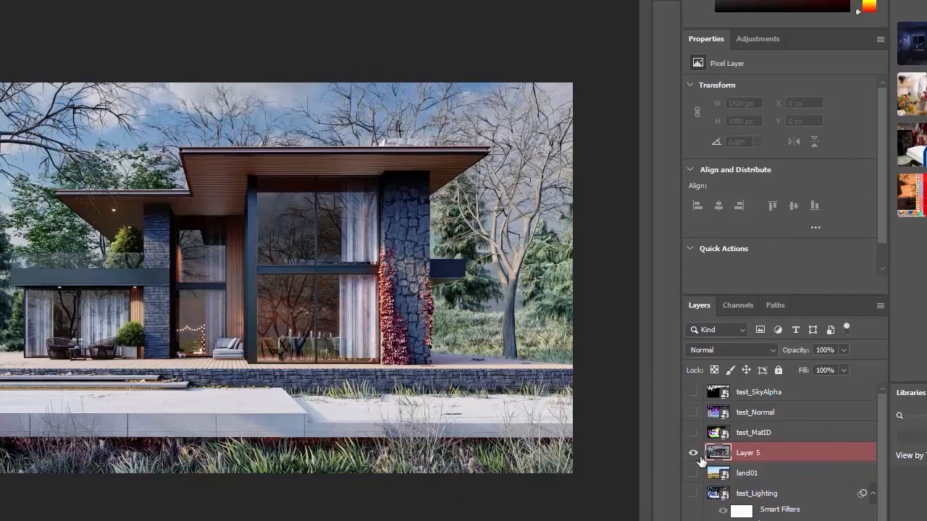
{"action": "left_click", "coordinate": [736, 307]}
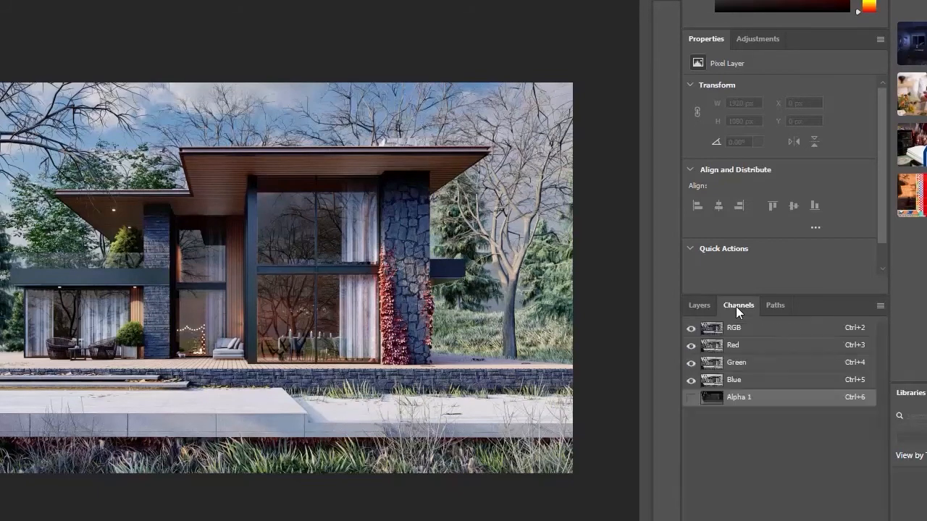
{"action": "left_click", "coordinate": [707, 308]}
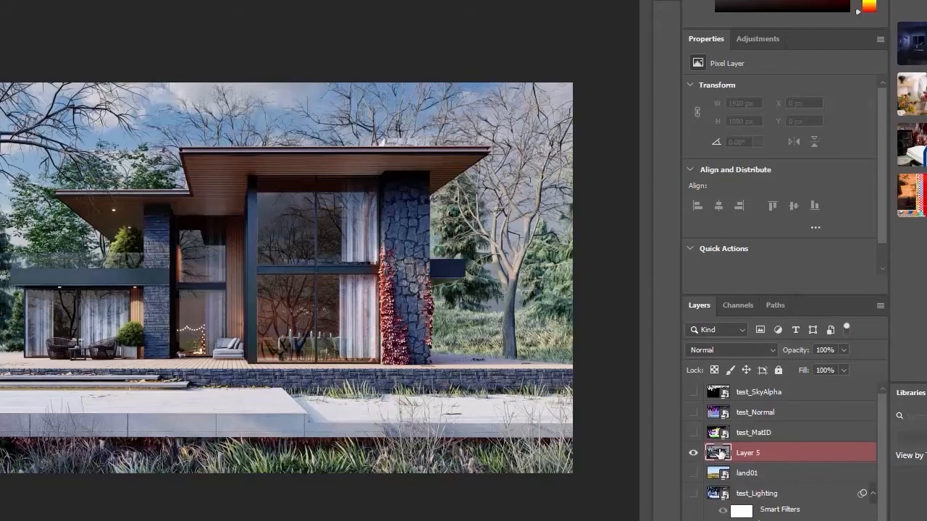
{"action": "left_click", "coordinate": [1, 1]}
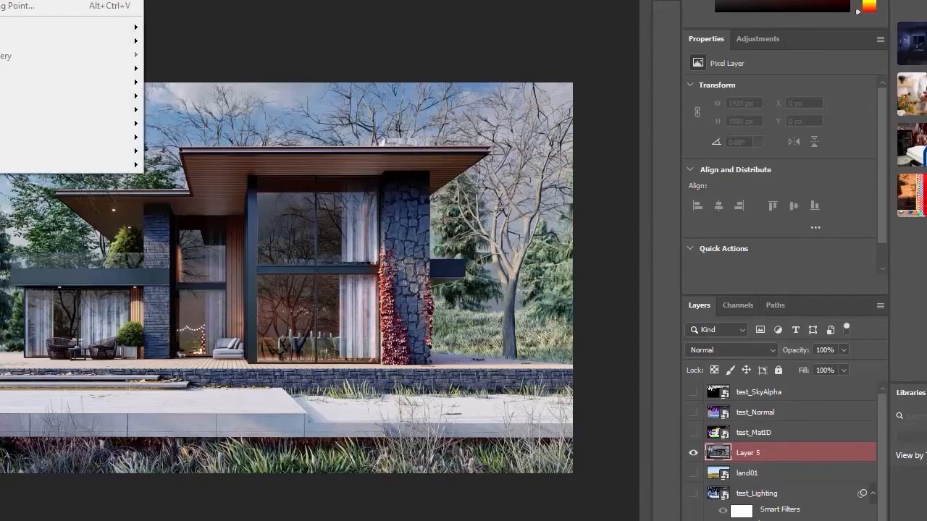
{"action": "mouse_move", "coordinate": [25, 40]}
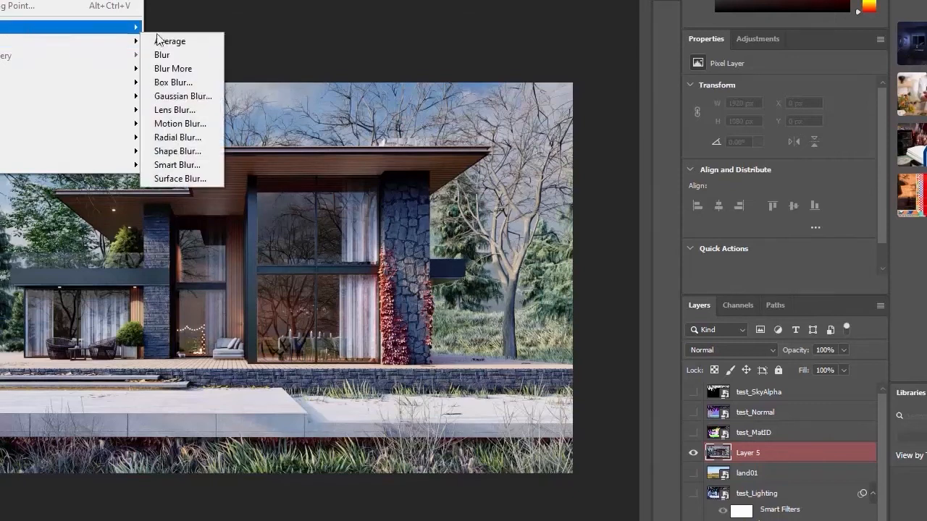
{"action": "left_click", "coordinate": [183, 111]}
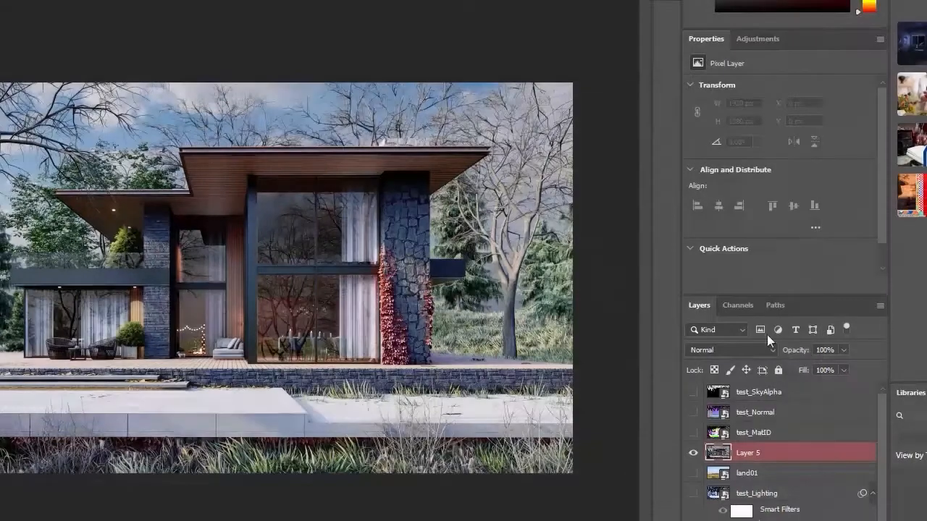
- Target the composite RGB channel and try a Lens Blur on Layer 5
{"action": "left_click", "coordinate": [739, 303]}
{"action": "left_click", "coordinate": [760, 331]}
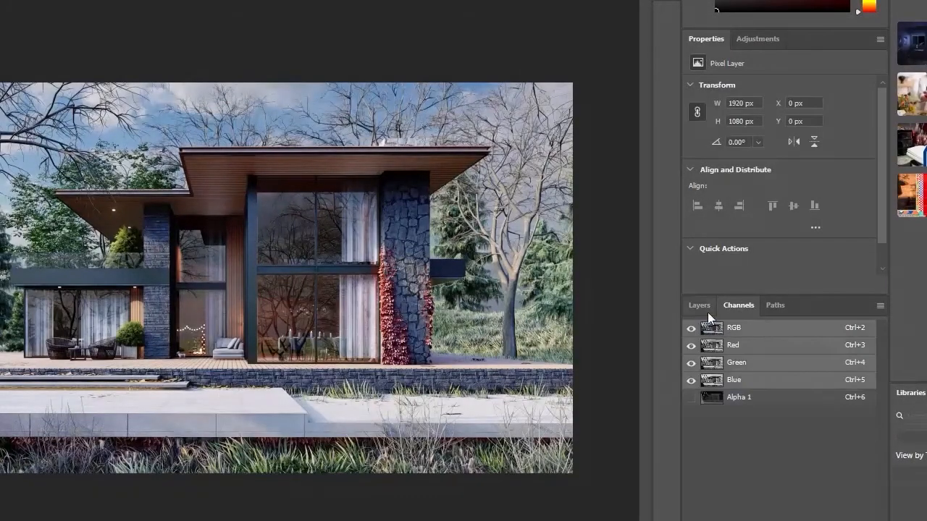
{"action": "left_click", "coordinate": [696, 306]}
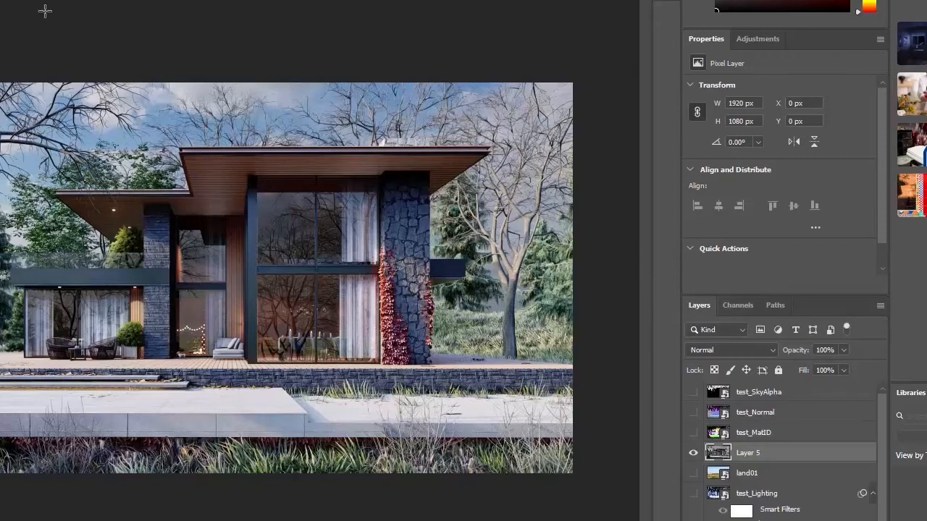
{"action": "left_click", "coordinate": [0, 0]}
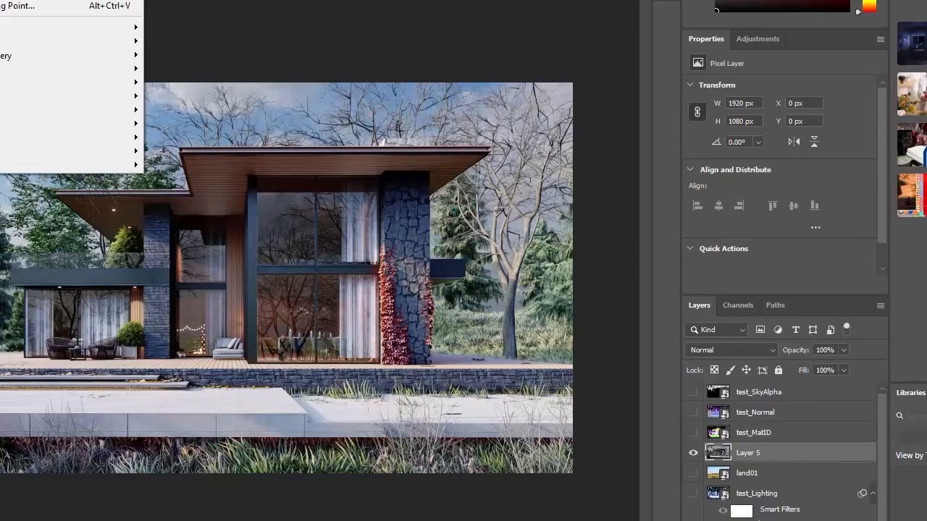
{"action": "mouse_move", "coordinate": [123, 41]}
{"action": "left_click", "coordinate": [173, 111]}
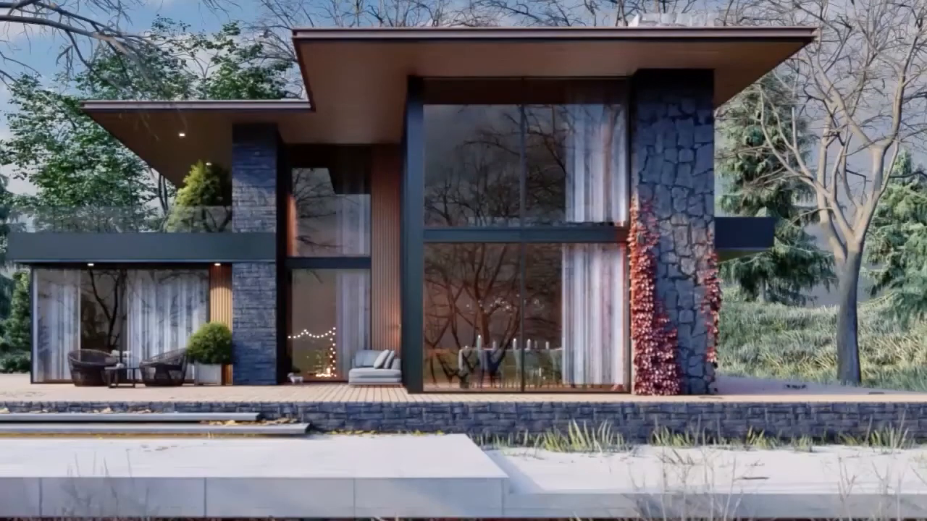
{"action": "key", "text": "ctrl+minus"}
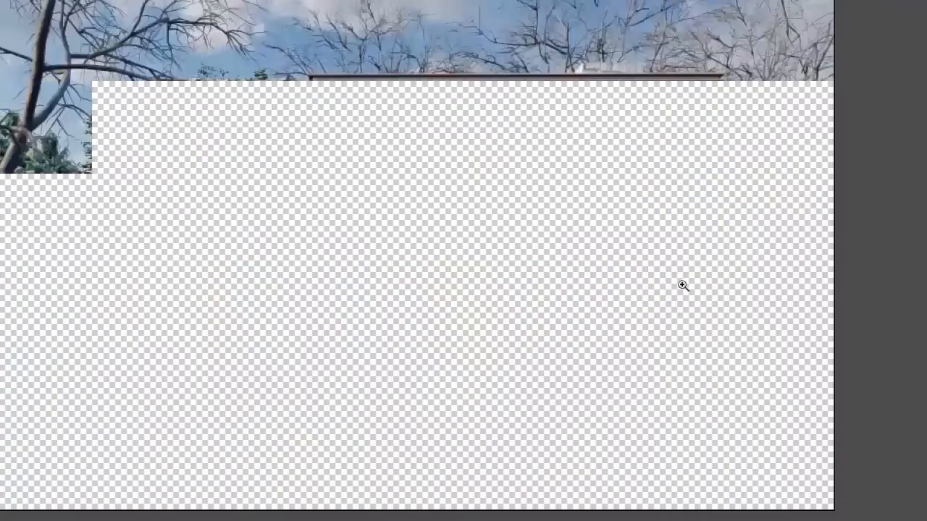
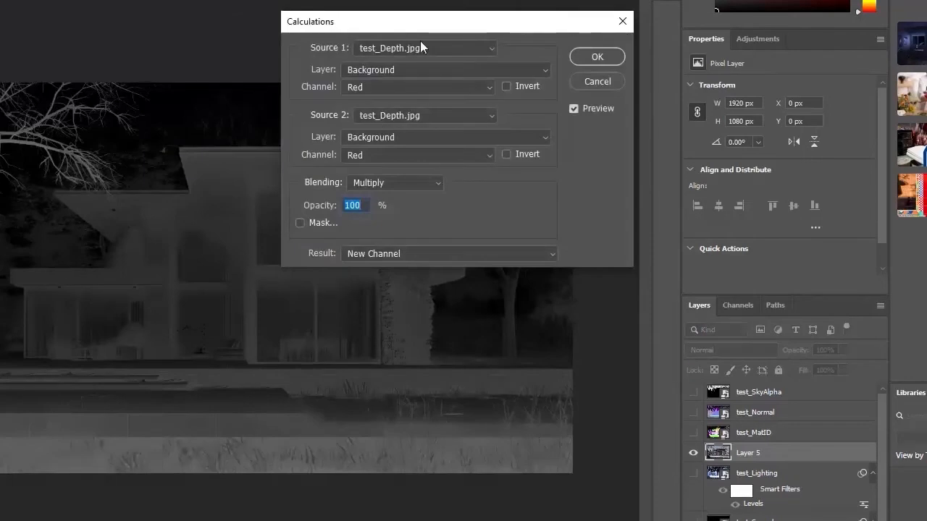
- Create a new channel with Calculations, using test_Depth.jpg's red channel for both sources, Multiply blending, and test.jpg's merged gray channel as the mask
{"action": "left_click", "coordinate": [417, 46]}
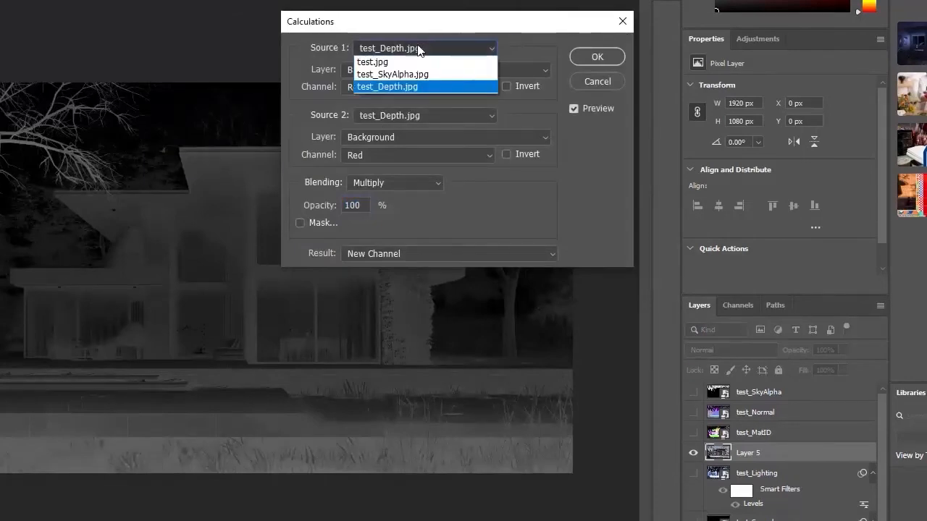
{"action": "left_click", "coordinate": [391, 88]}
{"action": "left_click", "coordinate": [397, 115]}
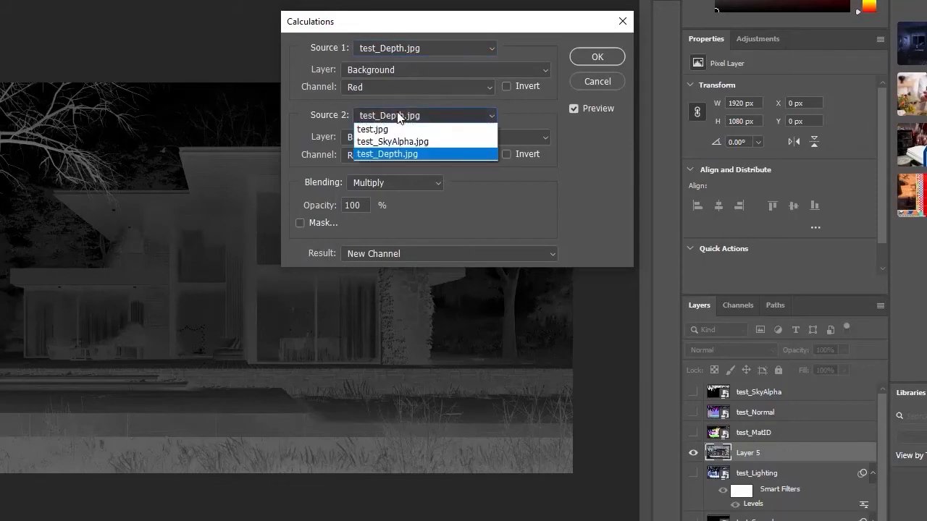
{"action": "left_click", "coordinate": [378, 153]}
{"action": "left_click", "coordinate": [309, 222]}
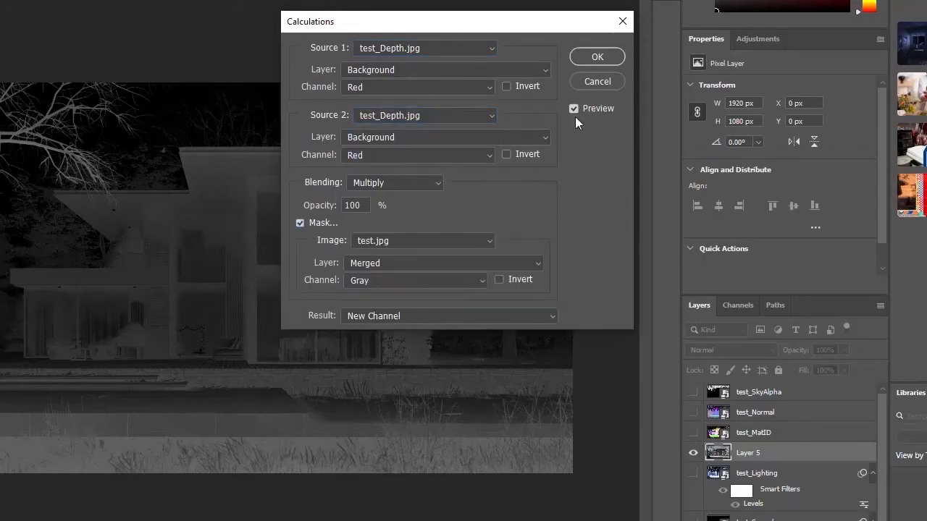
{"action": "left_click", "coordinate": [593, 56]}
- Show the colour channels, hide Alpha 1, and make the composite RGB channel the active target for Layer 5
{"action": "left_click", "coordinate": [751, 305]}
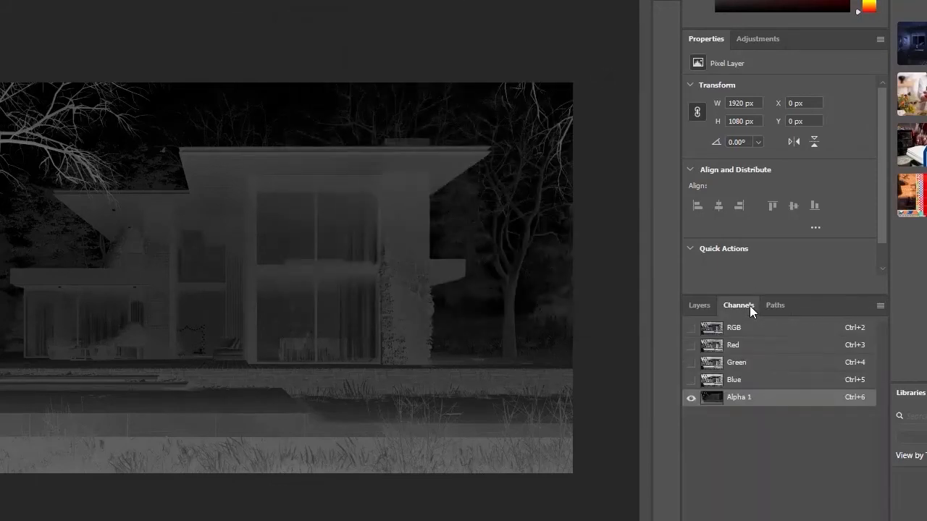
{"action": "left_click_drag", "start_coordinate": [691, 380], "coordinate": [691, 328]}
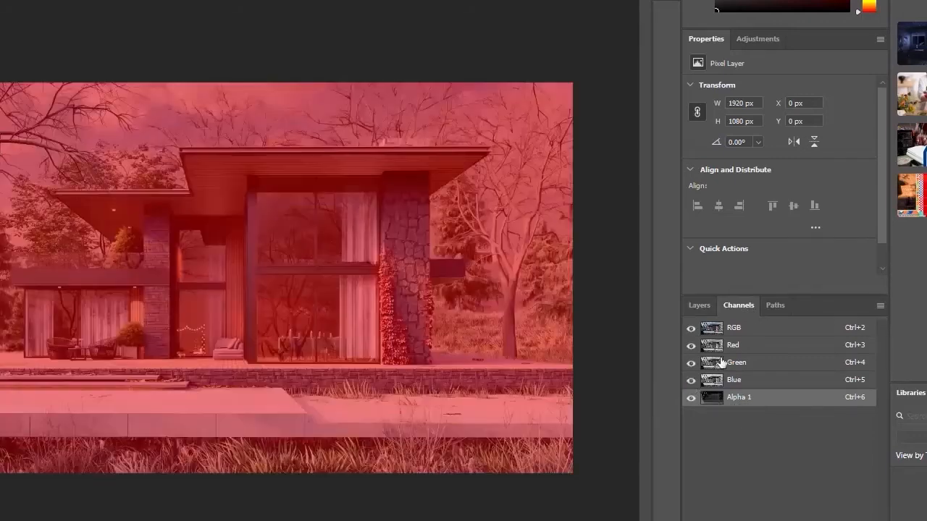
{"action": "left_click", "coordinate": [690, 398]}
{"action": "left_click", "coordinate": [761, 331]}
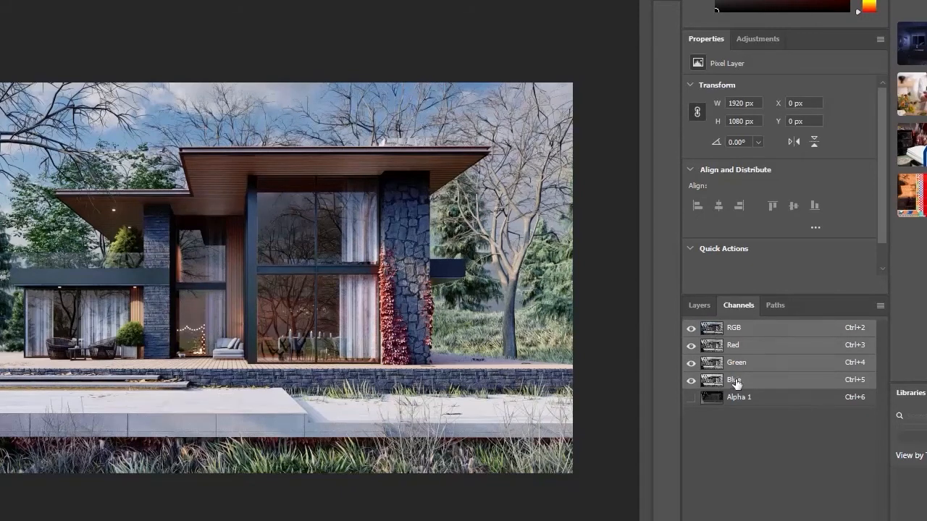
{"action": "left_click", "coordinate": [700, 308]}
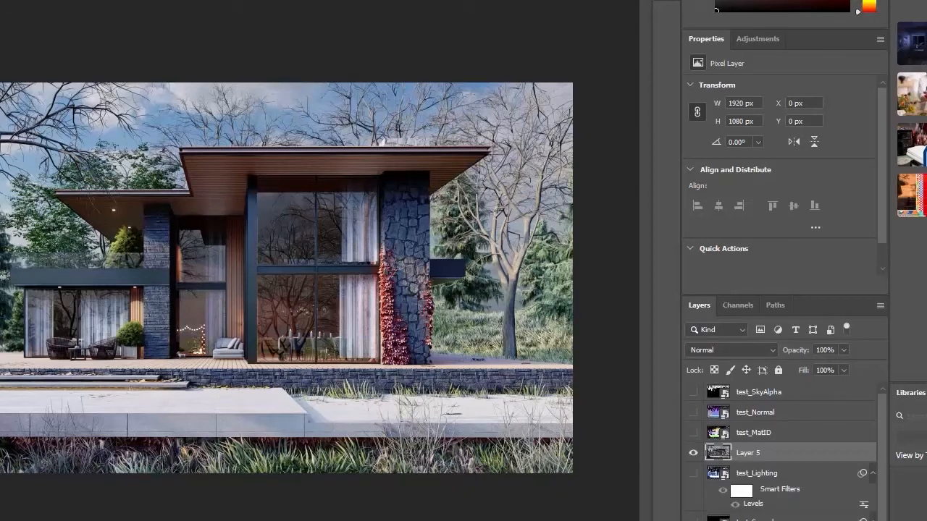
- Apply a Lens Blur to Layer 5
{"action": "left_click", "coordinate": [0, 0]}
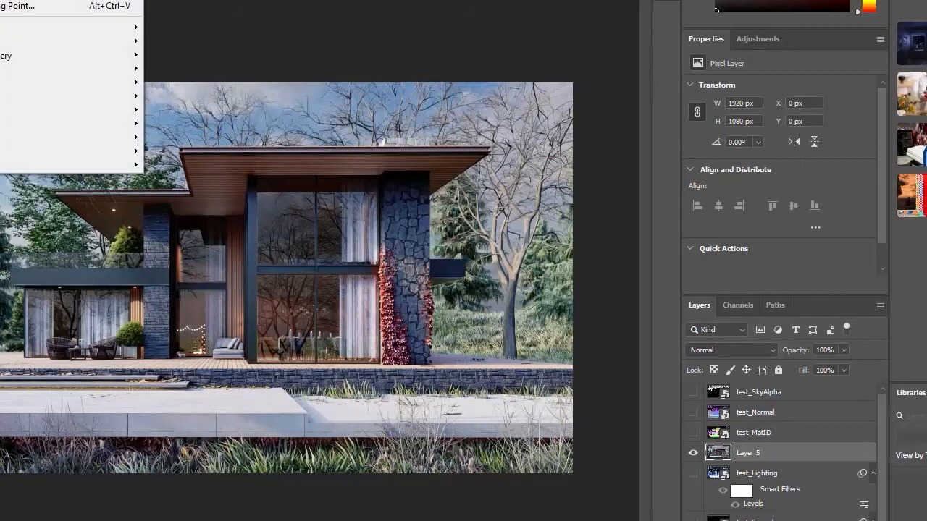
{"action": "mouse_move", "coordinate": [31, 47]}
{"action": "left_click", "coordinate": [191, 114]}
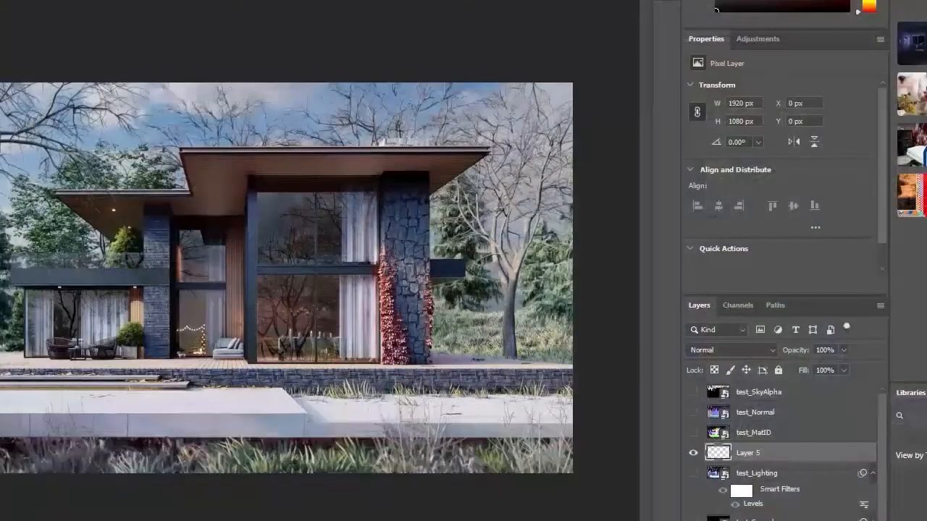
- Toggle Layer 5's visibility repeatedly to compare the blurred image with the layers beneath it
{"action": "left_click", "coordinate": [694, 453]}
{"action": "left_click", "coordinate": [694, 452]}
{"action": "scroll", "coordinate": [726, 495], "scroll_direction": "down", "scroll_amount": 3}
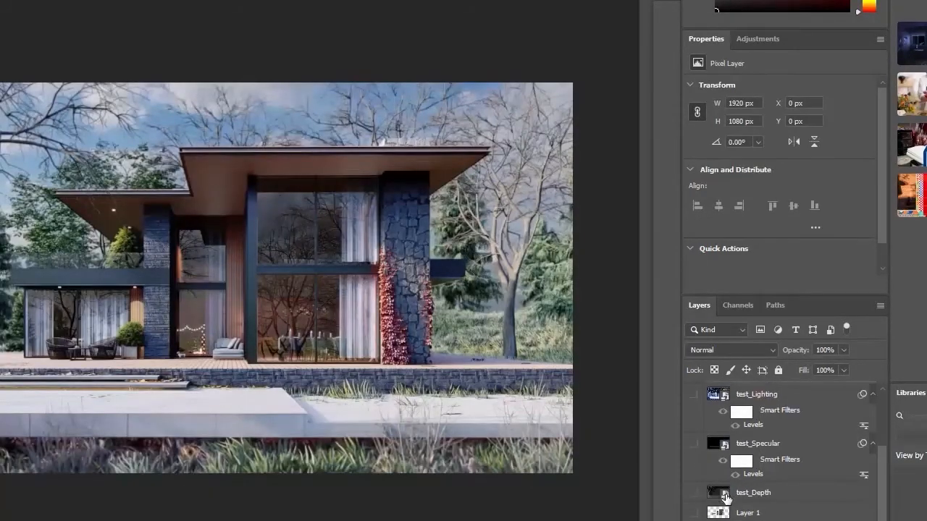
{"action": "scroll", "coordinate": [724, 471], "scroll_direction": "up", "scroll_amount": 3}
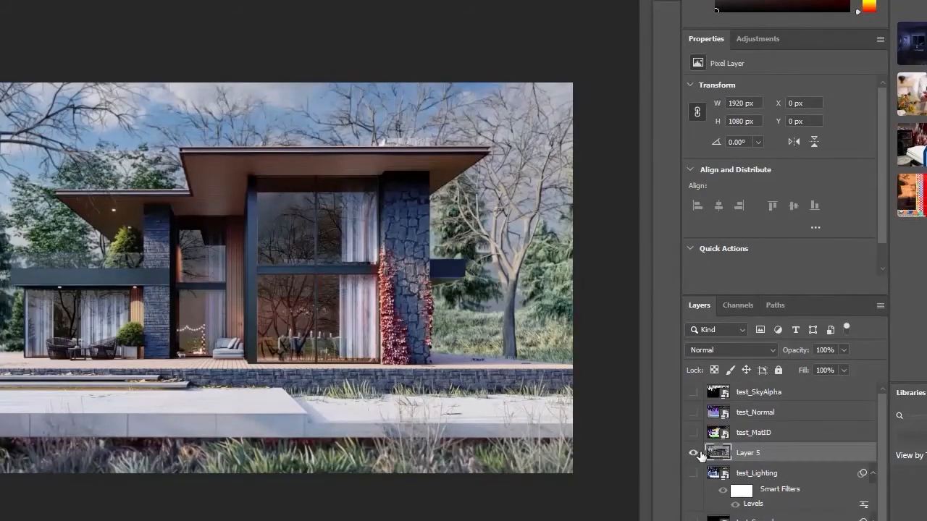
{"action": "left_click", "coordinate": [694, 452]}
{"action": "left_click", "coordinate": [694, 452]}
{"action": "left_click", "coordinate": [694, 453]}
{"action": "left_click", "coordinate": [694, 453]}
{"action": "left_click", "coordinate": [694, 454]}
{"action": "left_click", "coordinate": [694, 453]}
{"action": "left_click", "coordinate": [694, 453]}
{"action": "left_click", "coordinate": [694, 453]}
{"action": "left_click", "coordinate": [693, 454]}
{"action": "left_click", "coordinate": [694, 453]}
{"action": "left_click", "coordinate": [694, 453]}
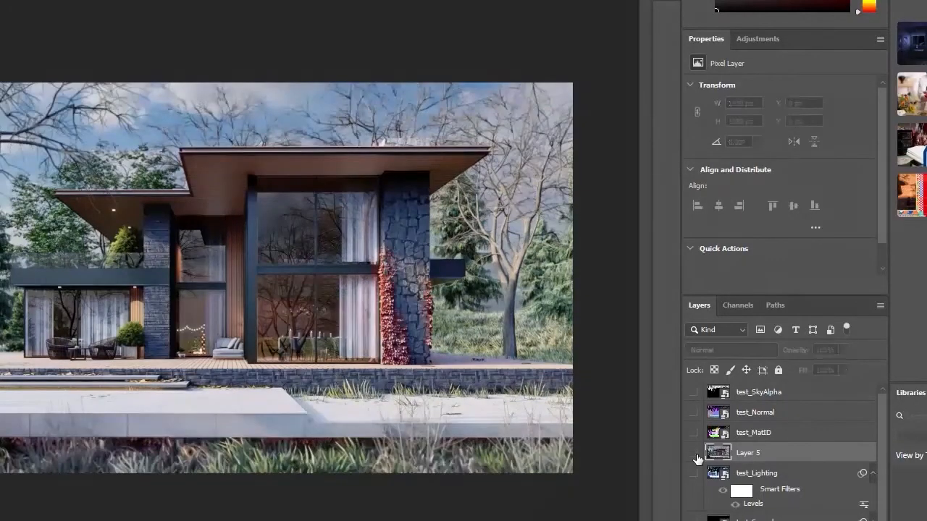
{"action": "left_click", "coordinate": [695, 453]}
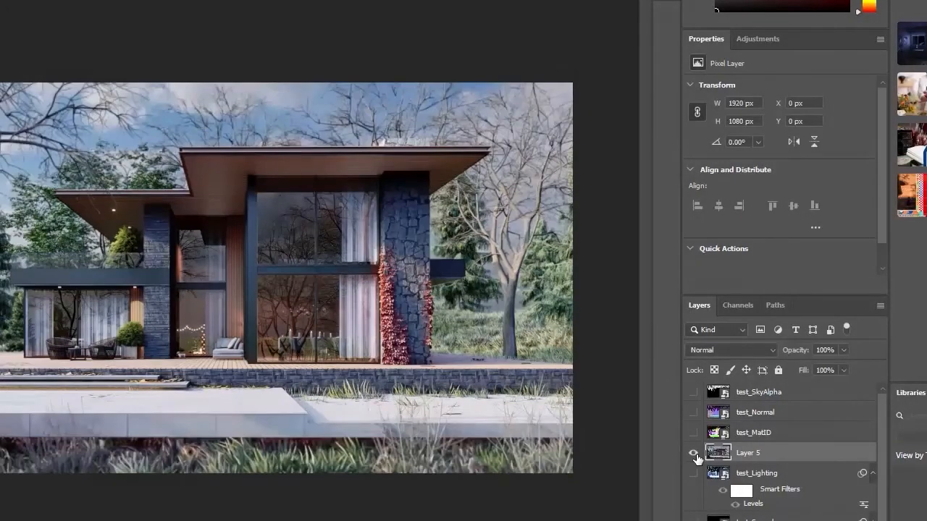
{"action": "left_click", "coordinate": [695, 453]}
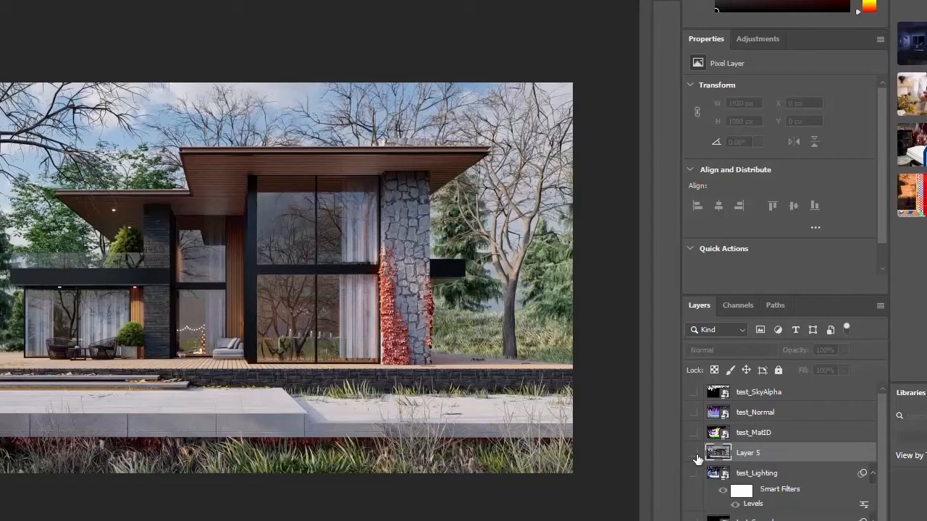
{"action": "left_click", "coordinate": [695, 455]}
{"action": "left_click", "coordinate": [694, 454]}
{"action": "left_click", "coordinate": [695, 455]}
- Hide Layer 5 and show the test_Lighting, test_Specular and Layer 1 layers
{"action": "left_click", "coordinate": [694, 455]}
{"action": "left_click", "coordinate": [693, 473]}
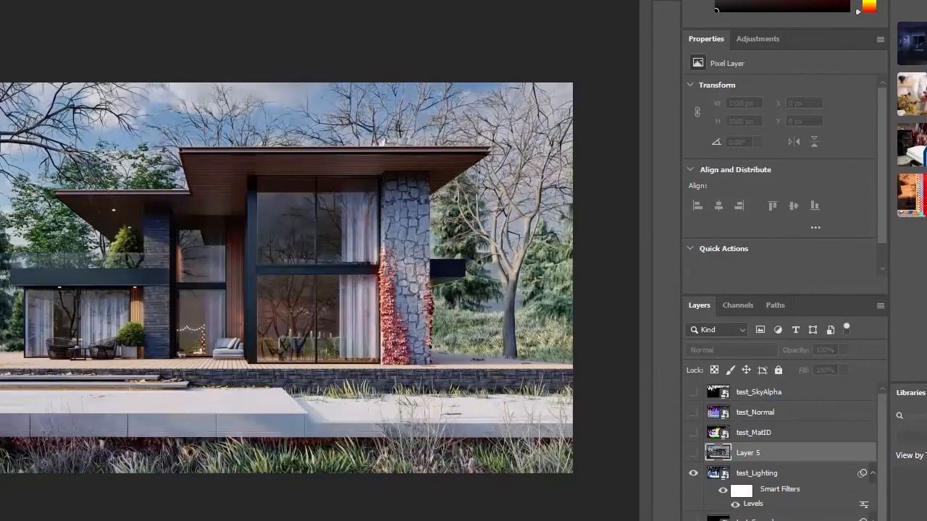
{"action": "scroll", "coordinate": [783, 454], "scroll_direction": "down", "scroll_amount": 1}
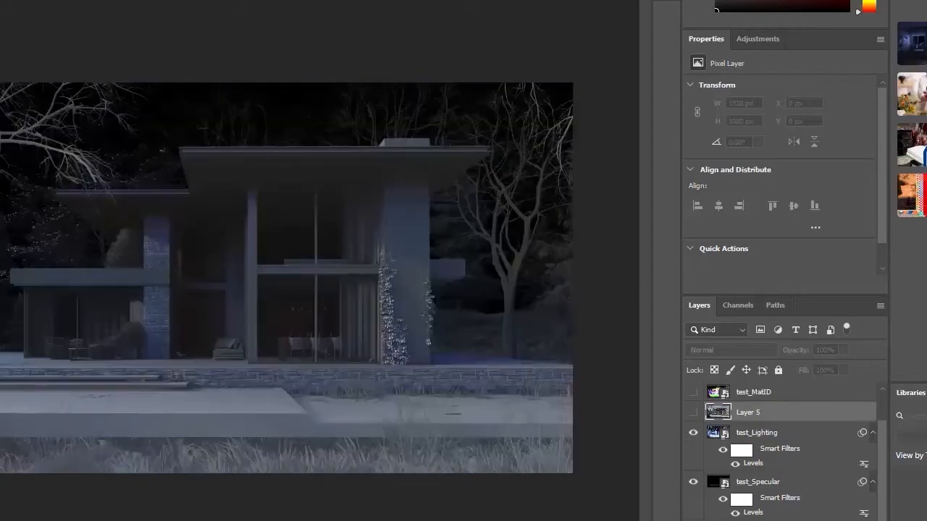
{"action": "scroll", "coordinate": [695, 500], "scroll_direction": "down", "scroll_amount": 1}
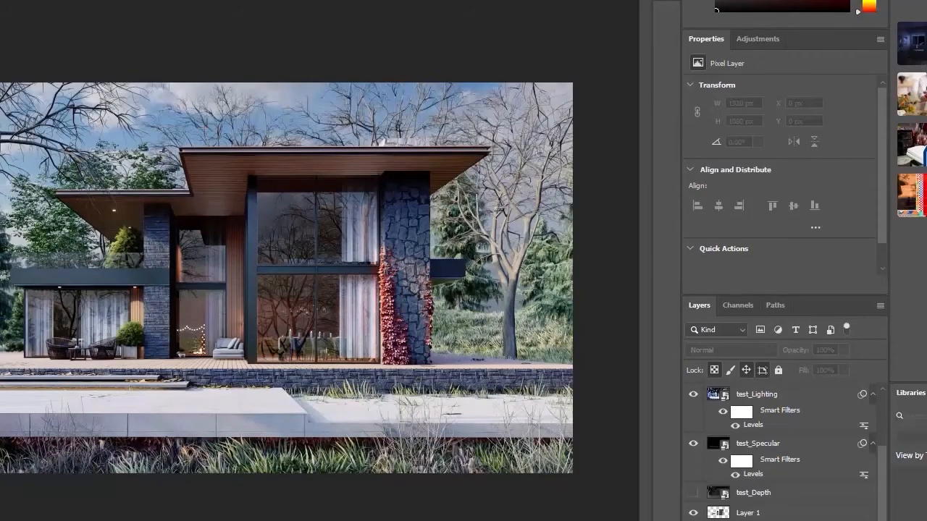
- Place Background copy above test_SkyAlpha in the layer stack and open the Camera Raw Filter for it
{"action": "left_click_drag", "start_coordinate": [785, 519], "coordinate": [781, 393]}
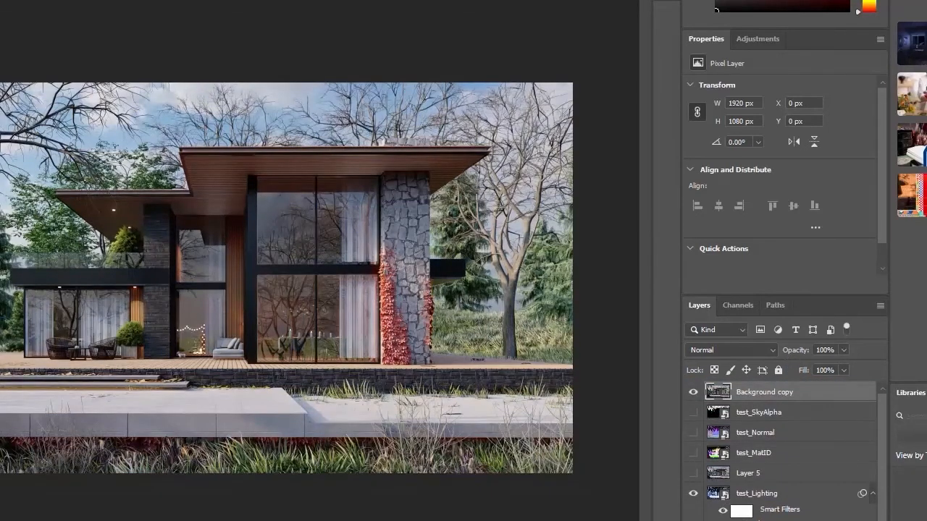
{"action": "key", "text": "alt+t"}
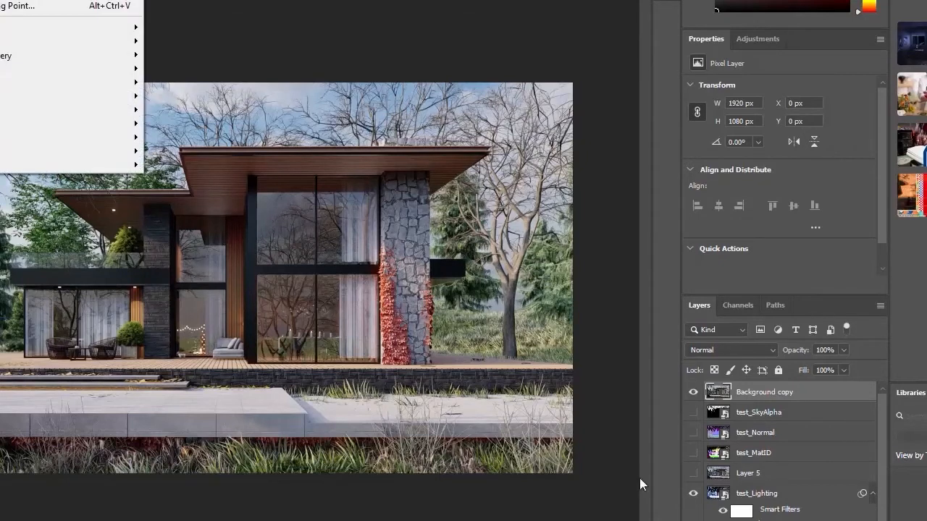
{"action": "left_click", "coordinate": [668, 500]}
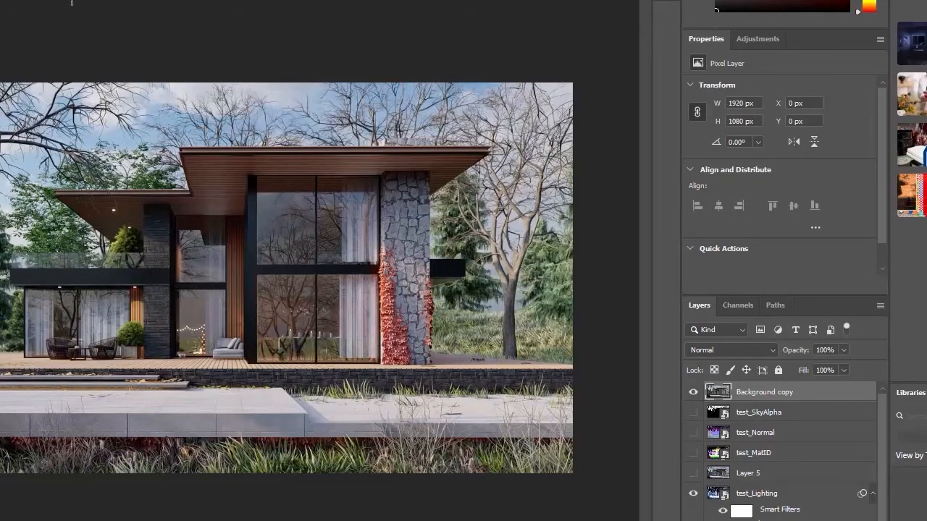
{"action": "key", "text": "alt+t"}
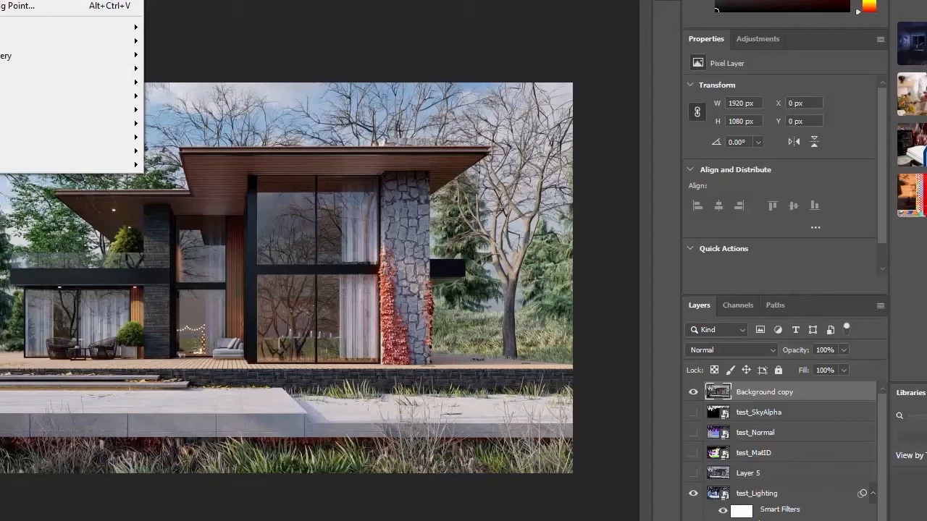
{"action": "key", "text": "Escape"}
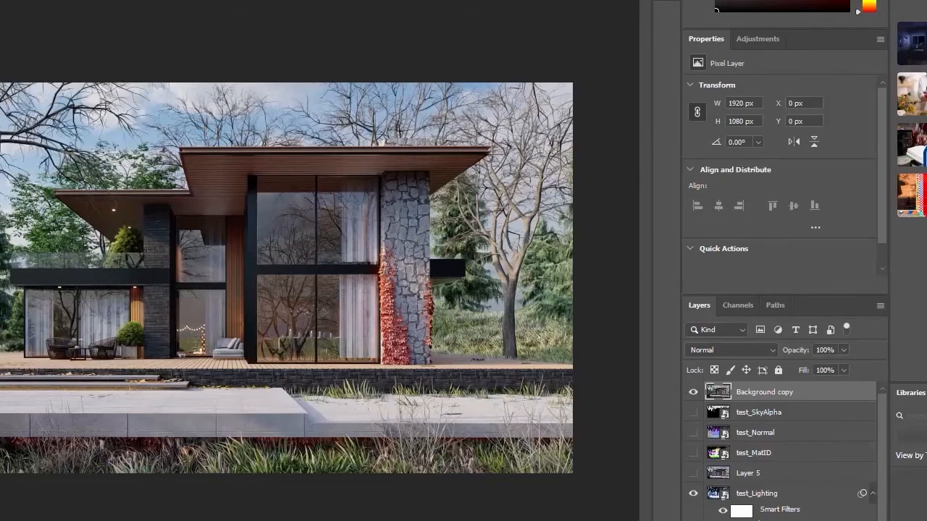
{"action": "key", "text": "shift+ctrl+a"}
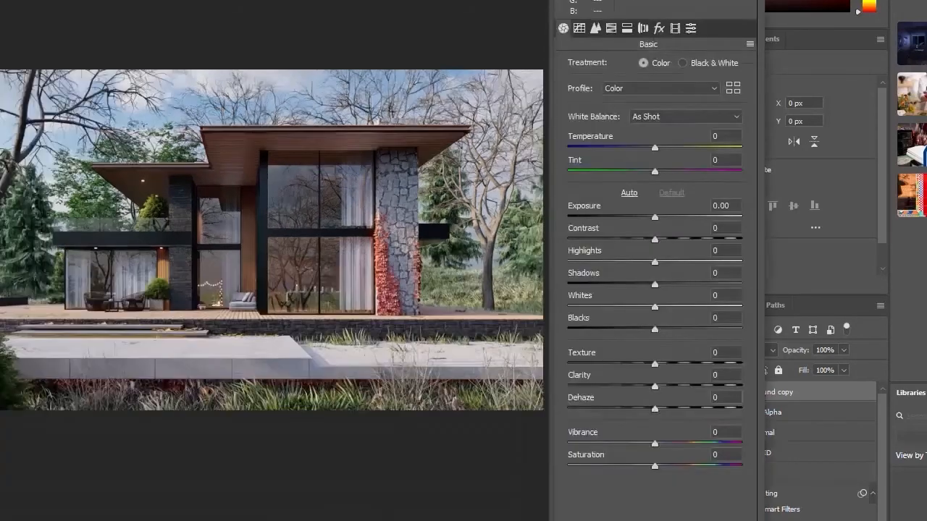
{"action": "left_click", "coordinate": [580, 29]}
{"action": "left_click", "coordinate": [599, 30]}
{"action": "left_click", "coordinate": [611, 29]}
{"action": "left_click", "coordinate": [564, 29]}
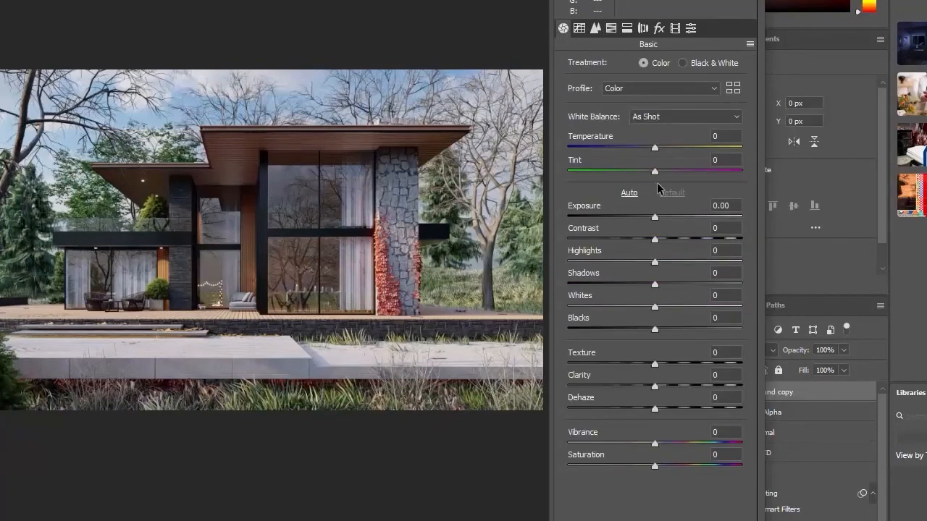
- Set the Camera Raw exposure to +0.25, contrast to +5 and temperature to +1
{"action": "left_click", "coordinate": [656, 219]}
{"action": "left_click_drag", "start_coordinate": [657, 219], "coordinate": [663, 220]}
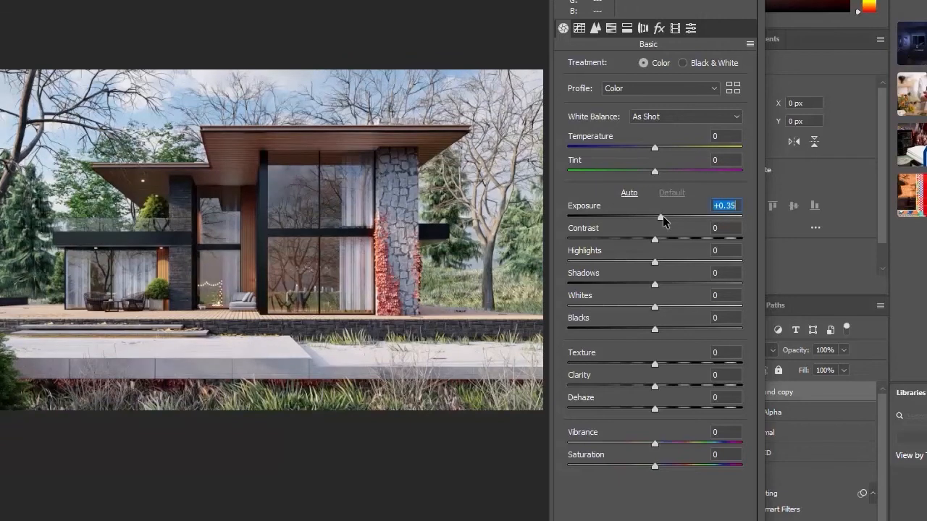
{"action": "left_click_drag", "start_coordinate": [655, 239], "coordinate": [659, 239]}
{"action": "mouse_move", "coordinate": [654, 149]}
{"action": "left_mouse_down"}
{"action": "mouse_move", "coordinate": [641, 149]}
{"action": "mouse_move", "coordinate": [654, 154]}
{"action": "left_mouse_up"}
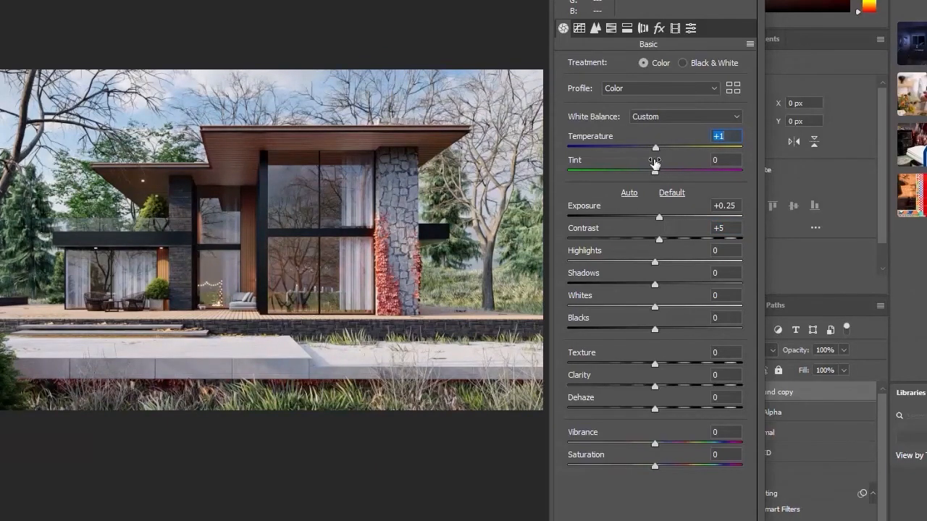
- Set highlights to +11, shadows +15, whites +10, blacks -14, texture and clarity +8, dehaze +16 and vibrance +1
{"action": "left_click_drag", "start_coordinate": [655, 262], "coordinate": [640, 328]}
{"action": "left_click_drag", "start_coordinate": [655, 364], "coordinate": [669, 409]}
{"action": "mouse_move", "coordinate": [655, 444]}
{"action": "left_mouse_down"}
{"action": "mouse_move", "coordinate": [701, 441]}
{"action": "mouse_move", "coordinate": [656, 444]}
{"action": "left_mouse_up"}
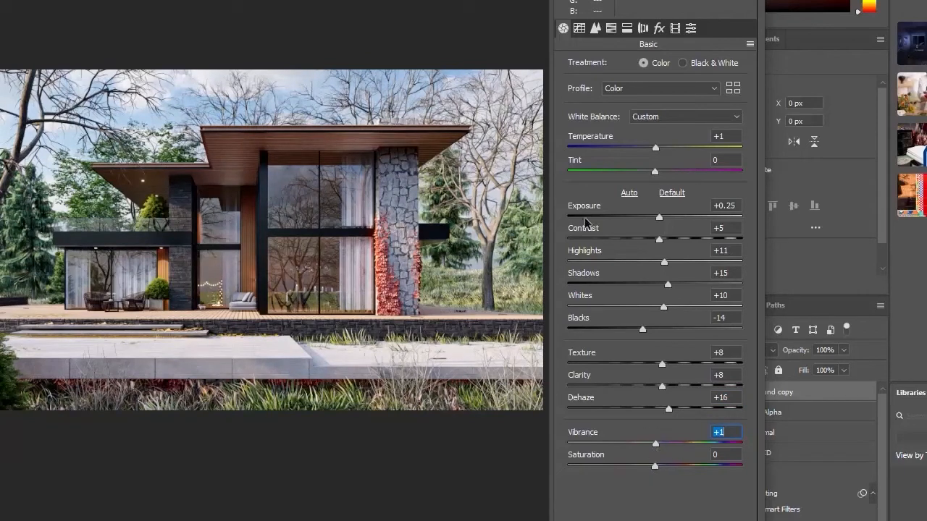
- Adjust the parametric tone curve to highlights +21, lights +13, darks -3 and shadows +15
{"action": "left_click", "coordinate": [579, 28]}
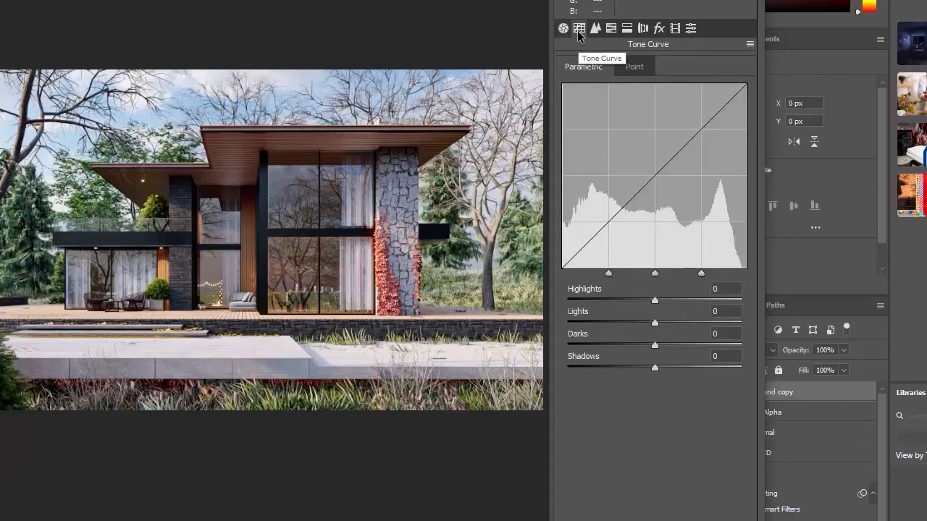
{"action": "left_click_drag", "start_coordinate": [654, 300], "coordinate": [659, 302]}
{"action": "left_click_drag", "start_coordinate": [683, 303], "coordinate": [667, 367]}
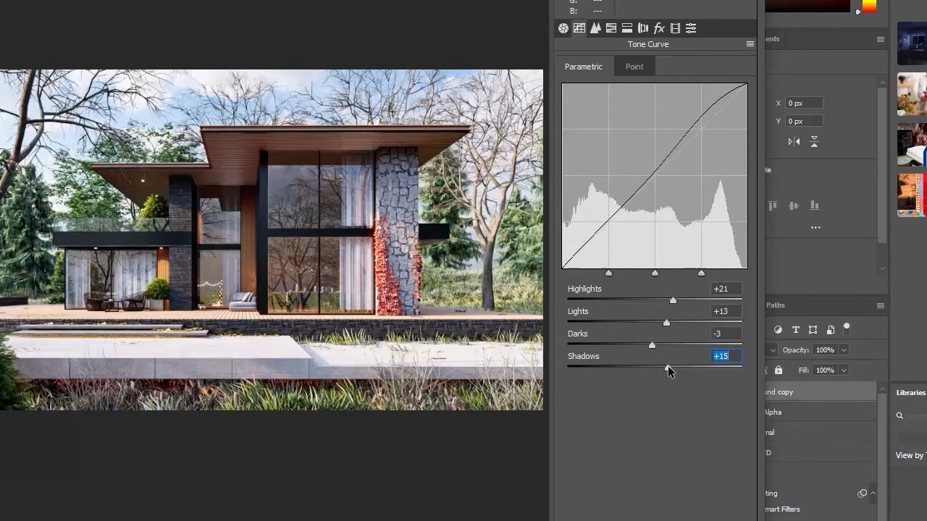
- Set the sharpening amount to 18 and the luminance noise reduction to 9
{"action": "left_click", "coordinate": [594, 28]}
{"action": "left_click_drag", "start_coordinate": [580, 86], "coordinate": [591, 89]}
{"action": "mouse_move", "coordinate": [579, 208]}
{"action": "left_mouse_down"}
{"action": "mouse_move", "coordinate": [767, 221]}
{"action": "mouse_move", "coordinate": [549, 227]}
{"action": "mouse_move", "coordinate": [595, 219]}
{"action": "mouse_move", "coordinate": [583, 217]}
{"action": "left_mouse_up"}
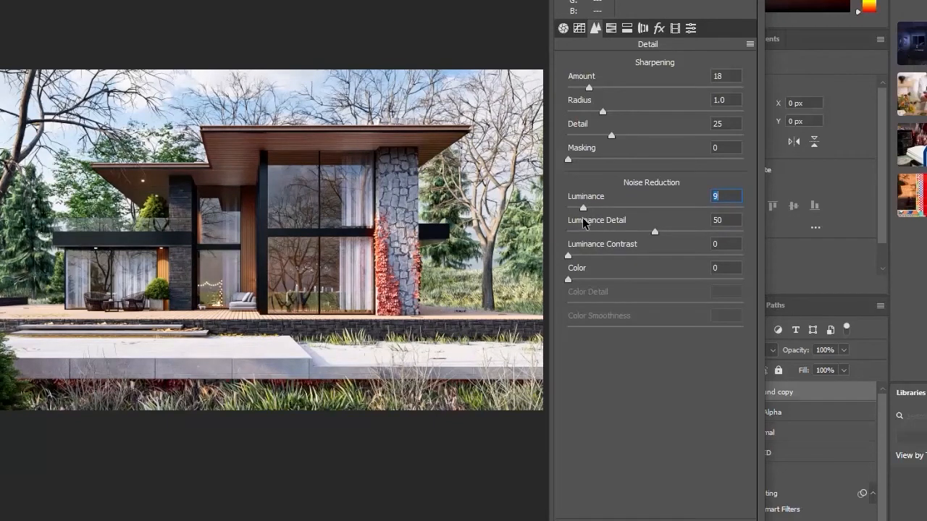
- Set the HSL saturation of reds to +40, oranges to +48 and yellows to -8
{"action": "left_click", "coordinate": [607, 31]}
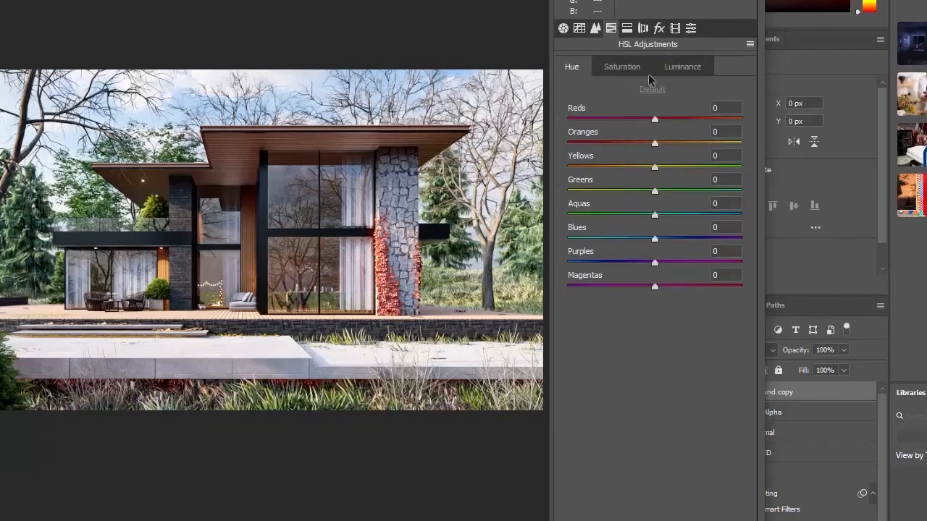
{"action": "left_click", "coordinate": [623, 67]}
{"action": "left_click_drag", "start_coordinate": [655, 119], "coordinate": [698, 143]}
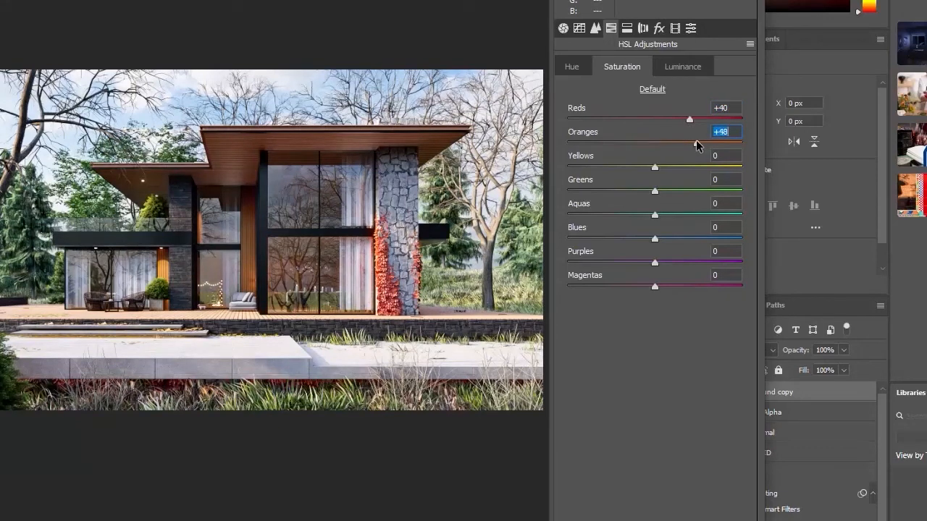
{"action": "left_click_drag", "start_coordinate": [655, 167], "coordinate": [639, 125]}
- Set the HSL hue of reds to +19 and oranges to -8, and shift the hues of the greens, aquas and blues
{"action": "left_click", "coordinate": [570, 66]}
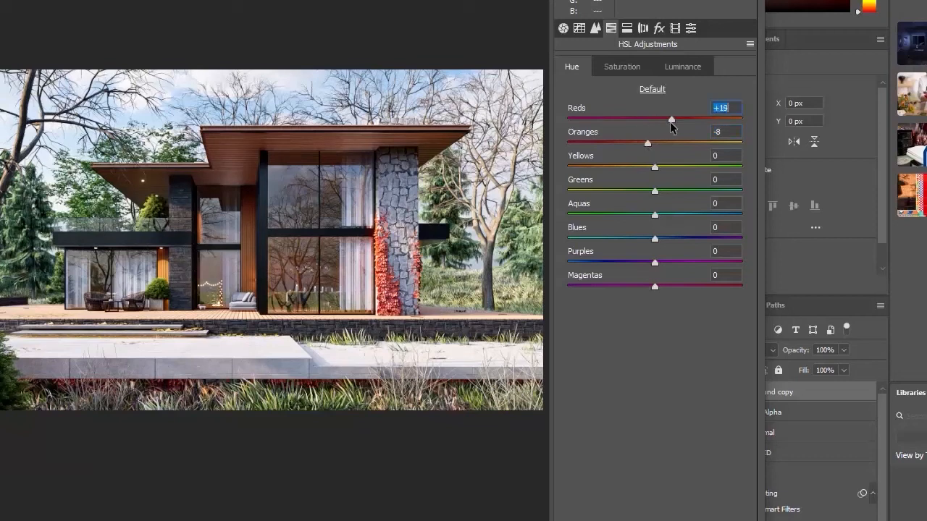
{"action": "left_click_drag", "start_coordinate": [655, 191], "coordinate": [610, 188]}
{"action": "left_click_drag", "start_coordinate": [657, 212], "coordinate": [649, 267]}
{"action": "left_click", "coordinate": [673, 214]}
- Raise the HSL saturation of greens to +23, aquas to +25 and blues to +23
{"action": "left_click", "coordinate": [619, 70]}
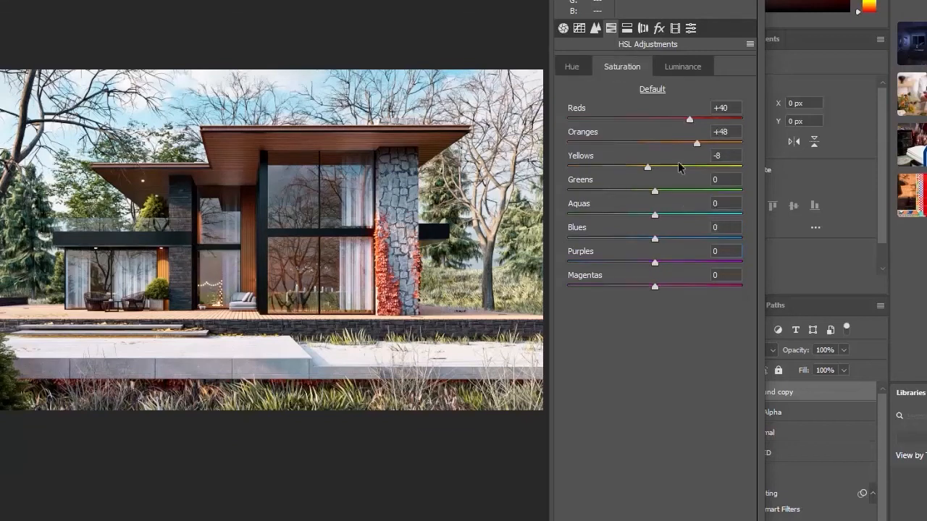
{"action": "left_click_drag", "start_coordinate": [655, 215], "coordinate": [675, 244]}
{"action": "left_click_drag", "start_coordinate": [656, 192], "coordinate": [672, 191]}
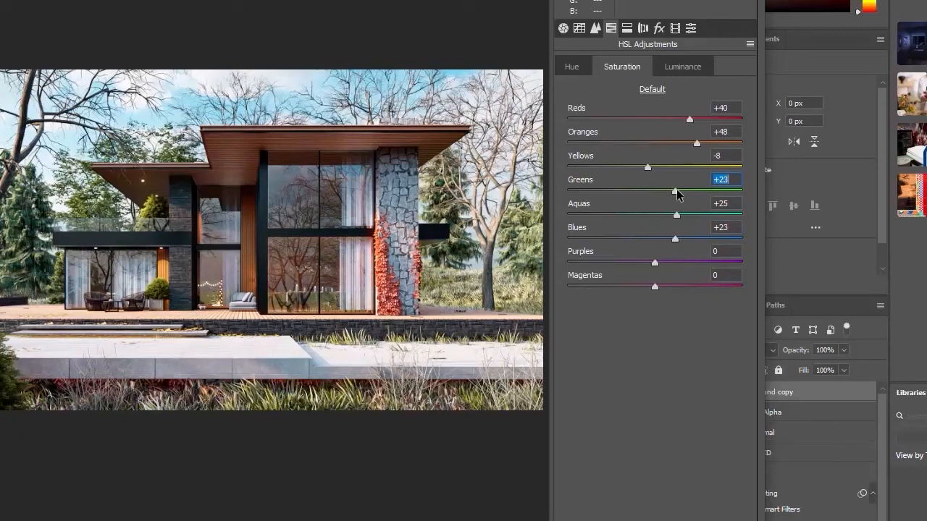
- Set the HSL luminance of reds to +13, oranges to +30 and yellows to +11, and apply the Camera Raw Filter
{"action": "left_click", "coordinate": [681, 68]}
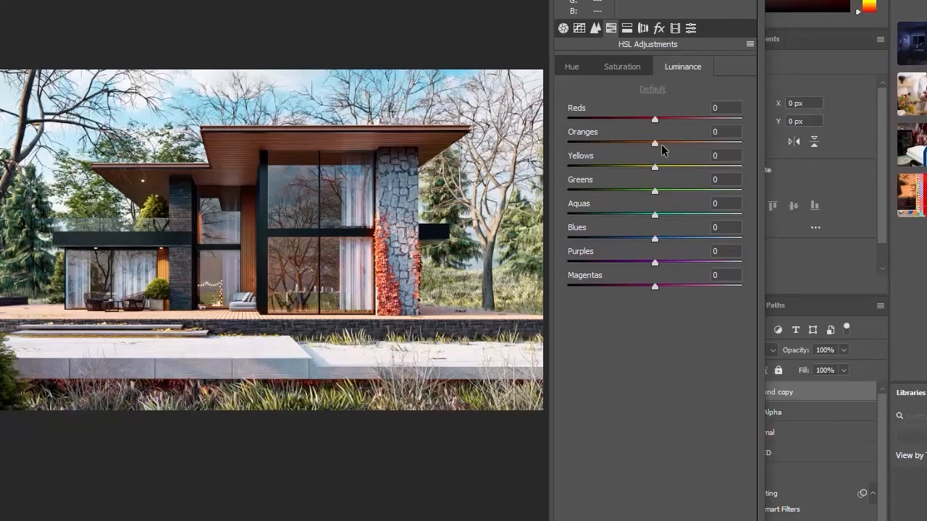
{"action": "left_click_drag", "start_coordinate": [658, 141], "coordinate": [685, 163]}
{"action": "left_click_drag", "start_coordinate": [655, 119], "coordinate": [669, 124]}
{"action": "left_click_drag", "start_coordinate": [656, 167], "coordinate": [666, 167]}
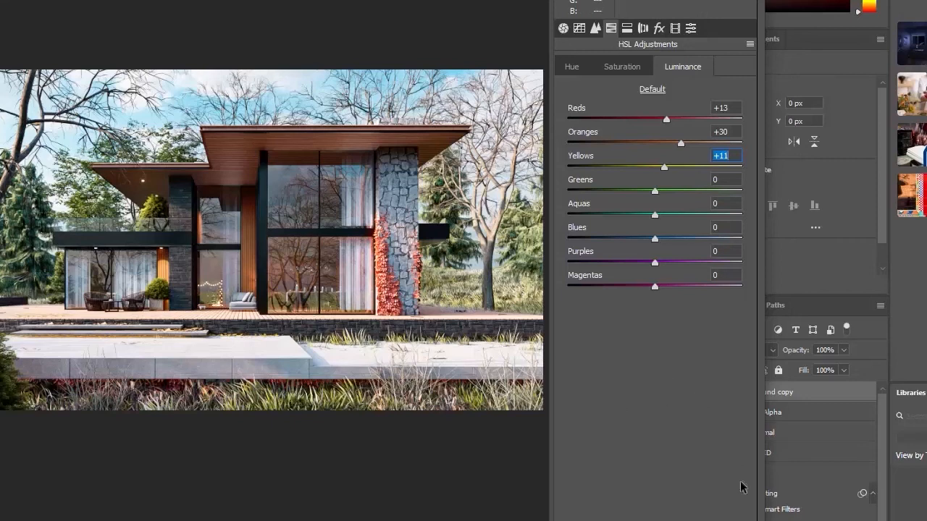
{"action": "key", "text": "Return"}
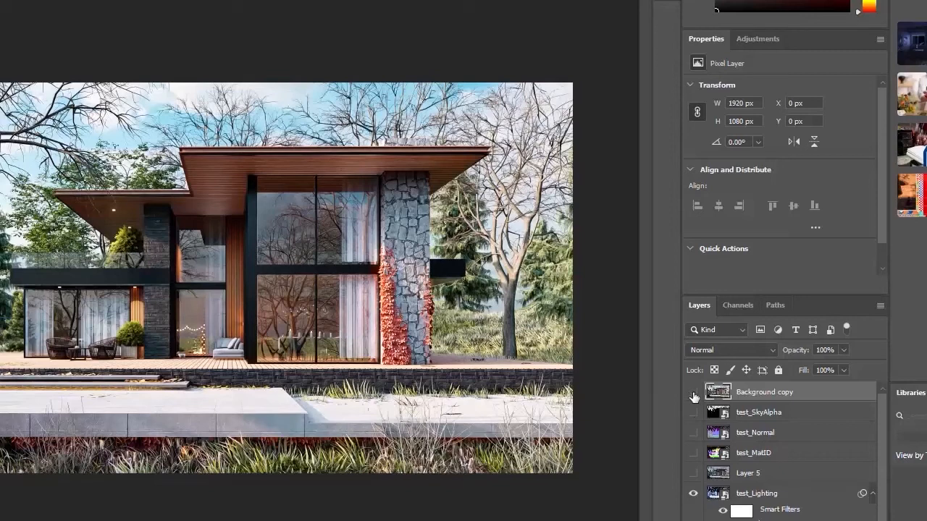
- Toggle the visibility of Background copy repeatedly to compare the graded image with the composite beneath it
{"action": "left_click", "coordinate": [693, 392]}
{"action": "left_click", "coordinate": [693, 392]}
{"action": "left_click", "coordinate": [694, 392]}
{"action": "left_click", "coordinate": [693, 393]}
{"action": "left_click", "coordinate": [693, 393]}
{"action": "left_click", "coordinate": [693, 393]}
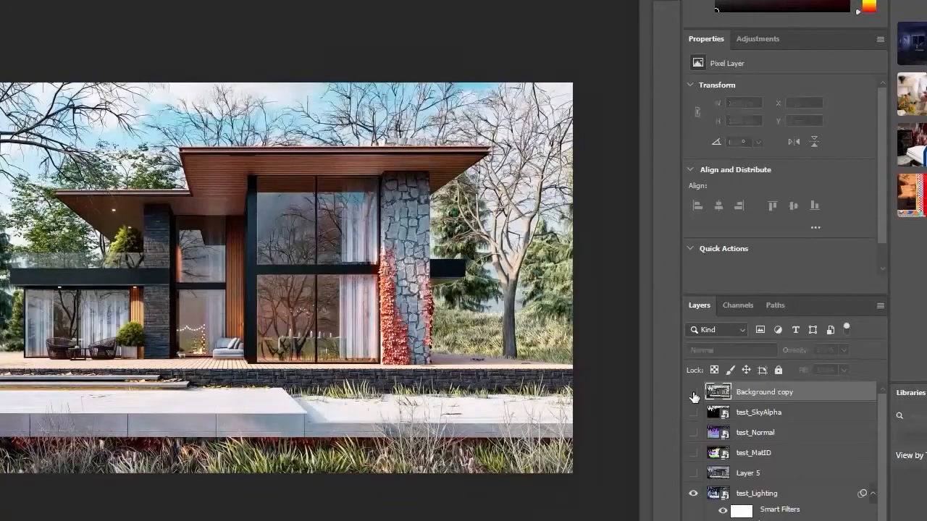
{"action": "left_click", "coordinate": [693, 393]}
{"action": "left_click", "coordinate": [693, 392]}
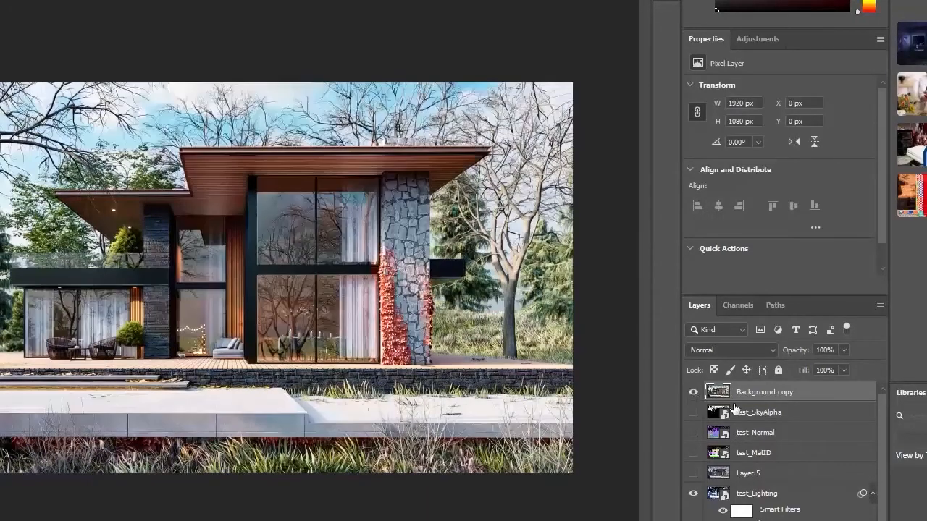
- Add a black layer mask to Background copy and paint the grading back in over parts of the image with a smaller brush
{"action": "left_click", "coordinate": [759, 520]}
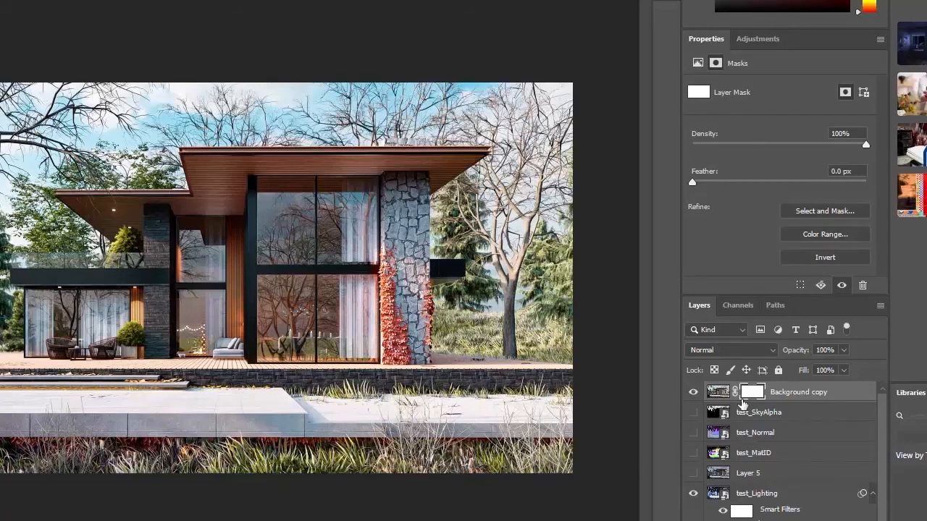
{"action": "key", "text": "ctrl+i"}
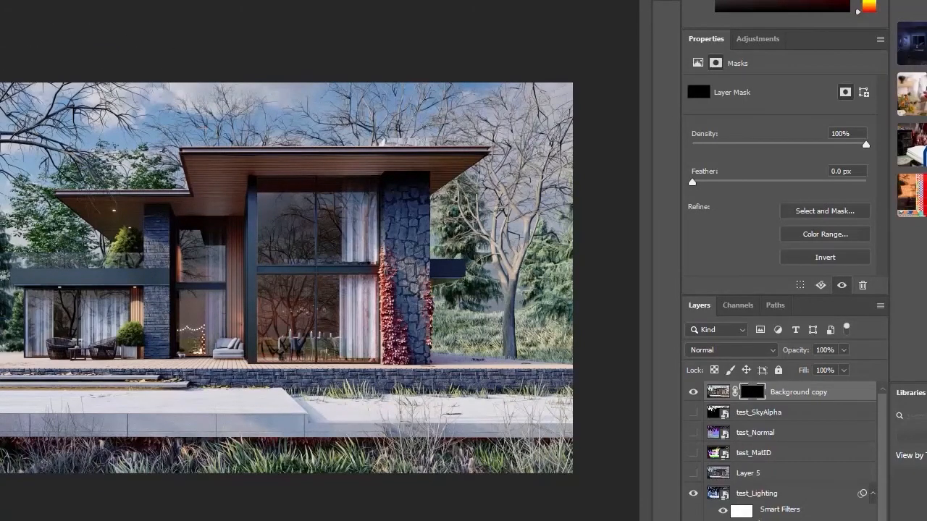
{"action": "key", "text": "bracketleft"}
{"action": "key", "text": "bracketleft"}
{"action": "key", "text": "bracketleft"}
{"action": "key", "text": "bracketleft"}
{"action": "key", "text": "bracketleft"}
{"action": "key", "text": "bracketleft"}
{"action": "mouse_move", "coordinate": [380, 276]}
{"action": "left_mouse_down"}
{"action": "mouse_move", "coordinate": [401, 268]}
{"action": "mouse_move", "coordinate": [406, 376]}
{"action": "mouse_move", "coordinate": [398, 365]}
{"action": "mouse_move", "coordinate": [449, 367]}
{"action": "mouse_move", "coordinate": [283, 412]}
{"action": "mouse_move", "coordinate": [311, 218]}
{"action": "mouse_move", "coordinate": [296, 300]}
{"action": "mouse_move", "coordinate": [279, 239]}
{"action": "mouse_move", "coordinate": [333, 174]}
{"action": "mouse_move", "coordinate": [174, 178]}
{"action": "mouse_move", "coordinate": [209, 181]}
{"action": "mouse_move", "coordinate": [234, 250]}
{"action": "mouse_move", "coordinate": [155, 288]}
{"action": "mouse_move", "coordinate": [225, 339]}
{"action": "mouse_move", "coordinate": [218, 344]}
{"action": "left_mouse_up"}
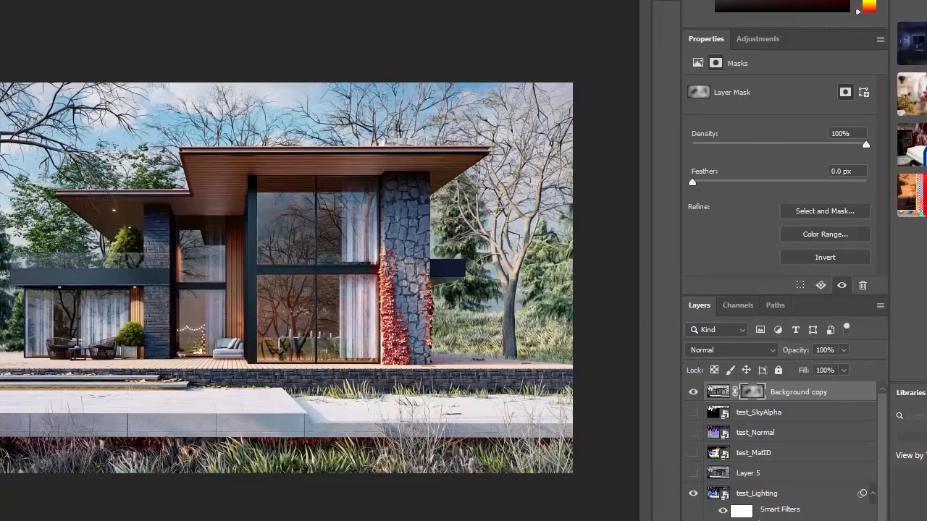
- Compare the image with and without the masked Background copy layer
{"action": "left_click", "coordinate": [694, 393]}
{"action": "left_click", "coordinate": [694, 393]}
{"action": "left_click", "coordinate": [694, 393]}
{"action": "left_click", "coordinate": [694, 392]}
{"action": "left_click", "coordinate": [694, 392]}
{"action": "left_click", "coordinate": [694, 392]}
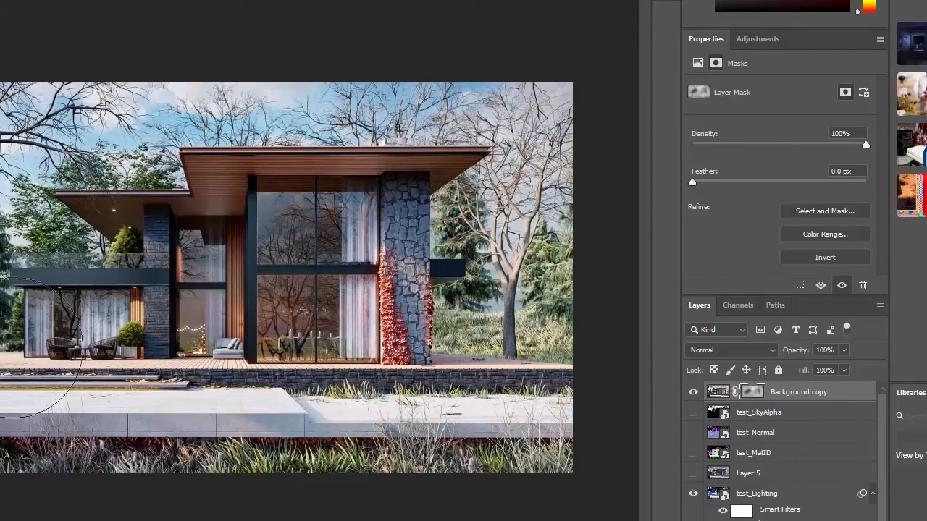
- Crop both sides of the image to a canvas 1824 px wide and 1080 px high
{"action": "key", "text": "ctrl+t"}
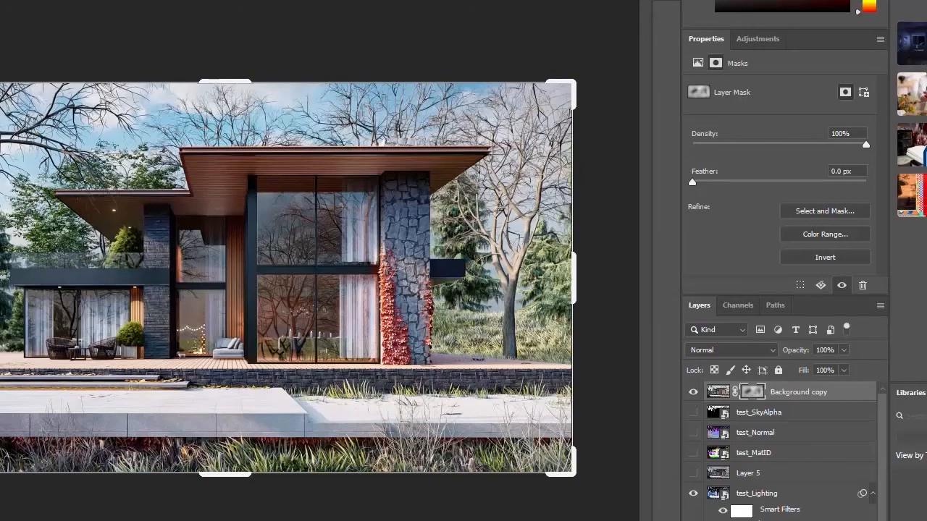
{"action": "left_click_drag", "start_coordinate": [0, 278], "coordinate": [10, 279]}
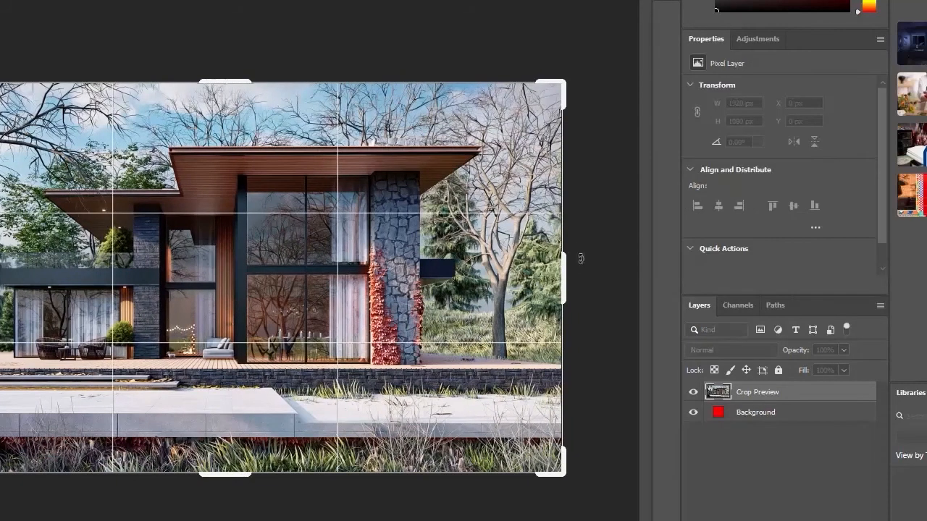
{"action": "left_click_drag", "start_coordinate": [566, 269], "coordinate": [559, 274]}
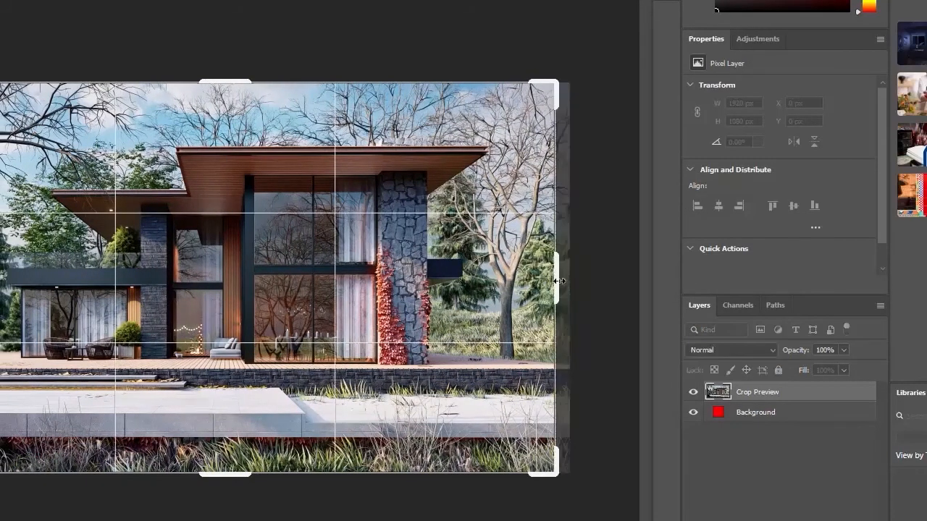
{"action": "key", "text": "Return"}
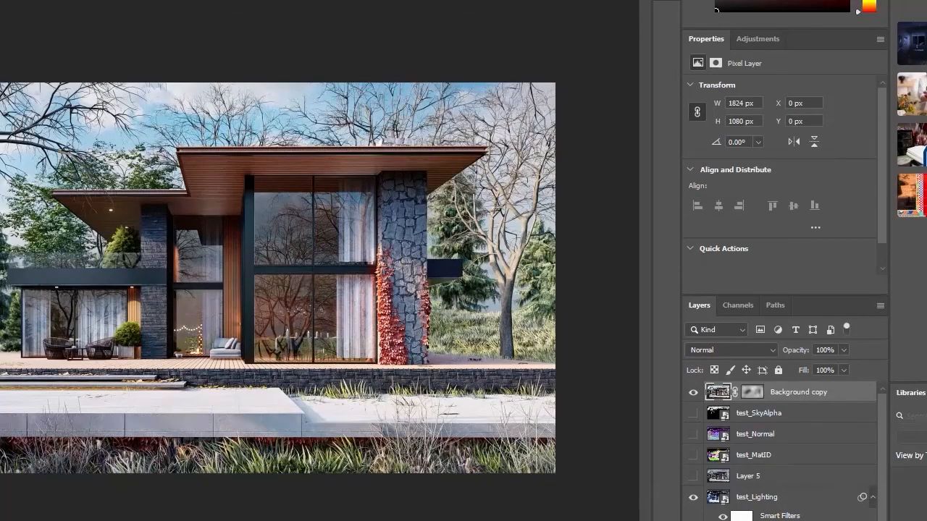
- Save the finished image as a JPEG copy in the render folder with quality 8 and the Baseline ("Standard") format
{"action": "key", "text": "ctrl+s"}
{"action": "left_click", "coordinate": [550, 378]}
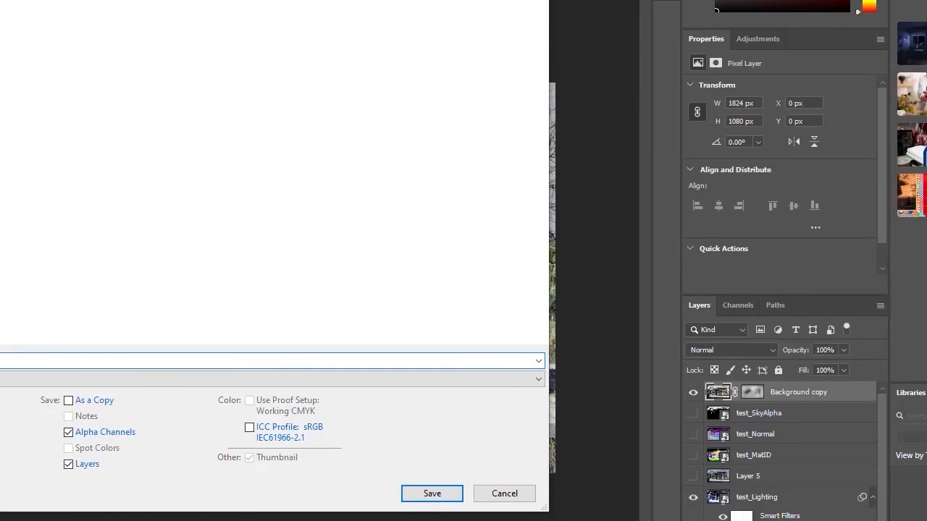
{"action": "left_click", "coordinate": [7, 379]}
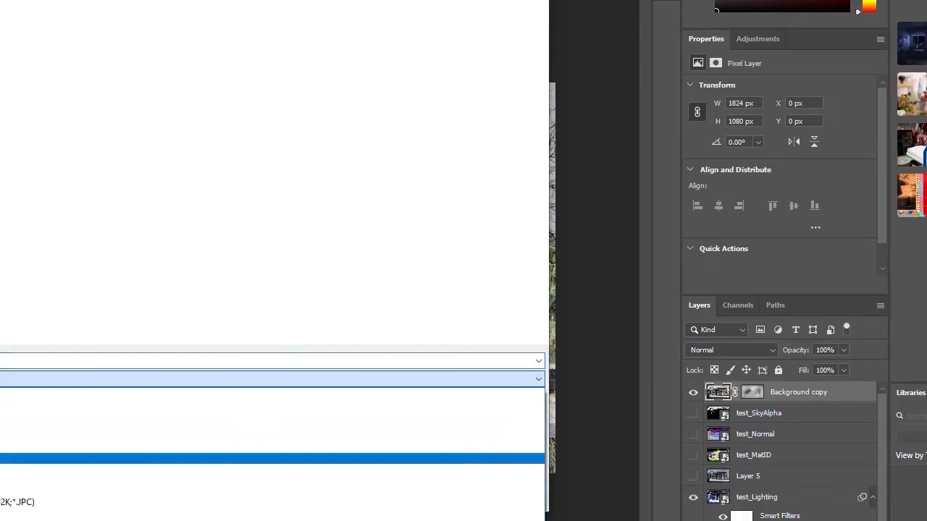
{"action": "left_click", "coordinate": [8, 491]}
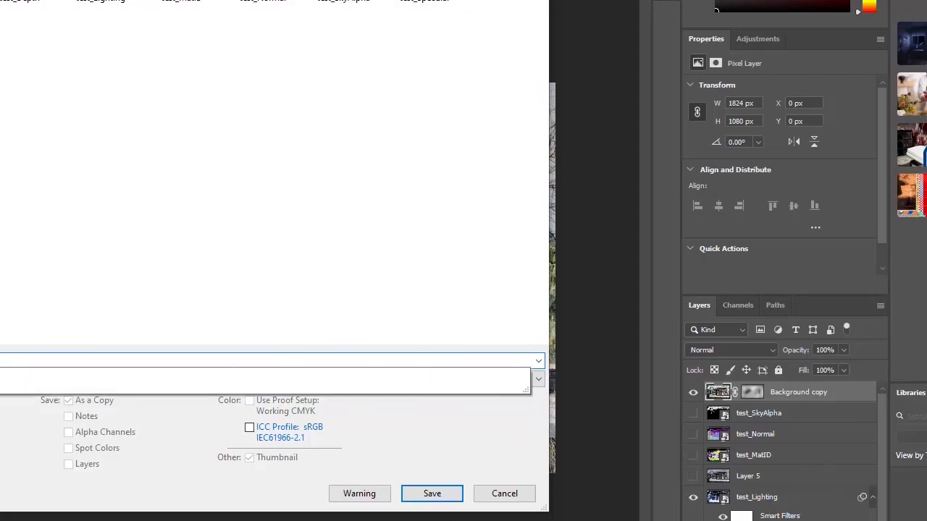
{"action": "left_click", "coordinate": [415, 490]}
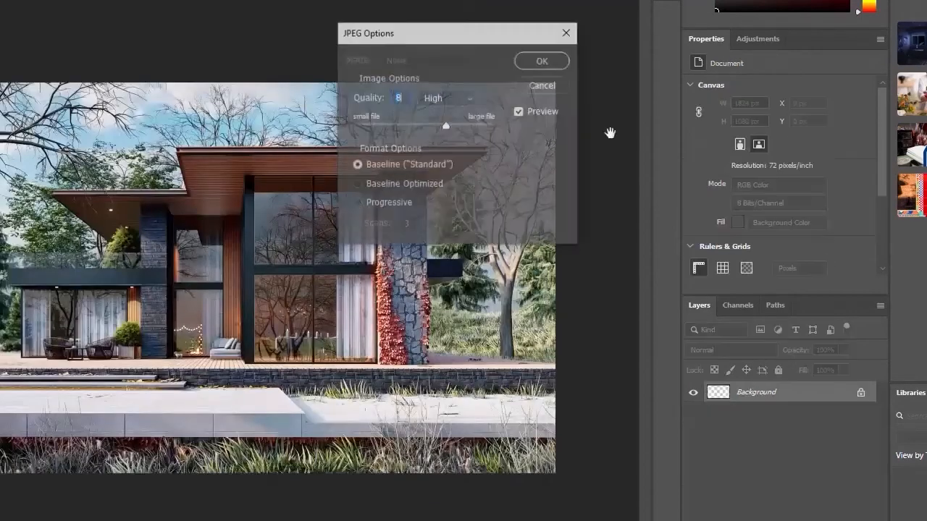
{"action": "left_click", "coordinate": [543, 63]}
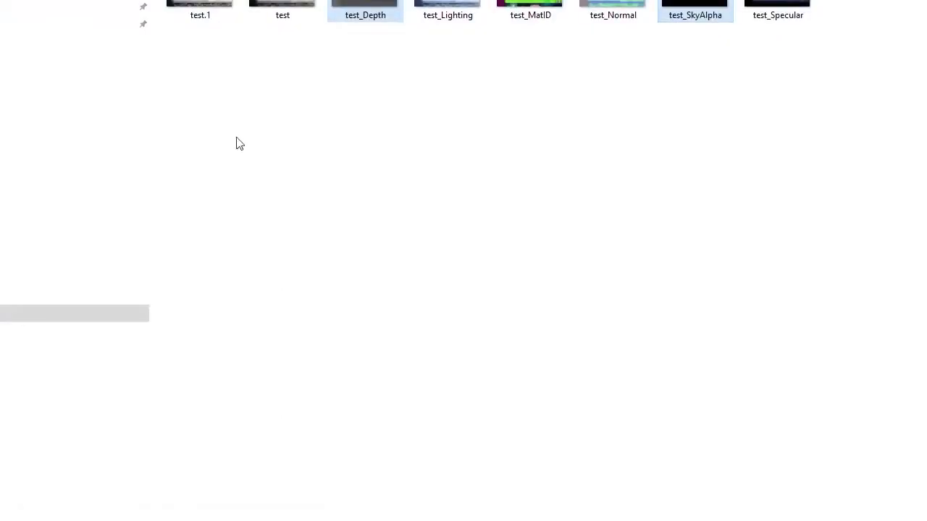
- Switch to the render folder and open the test image for viewing
{"action": "left_click", "coordinate": [240, 144]}
{"action": "left_click", "coordinate": [264, 10]}
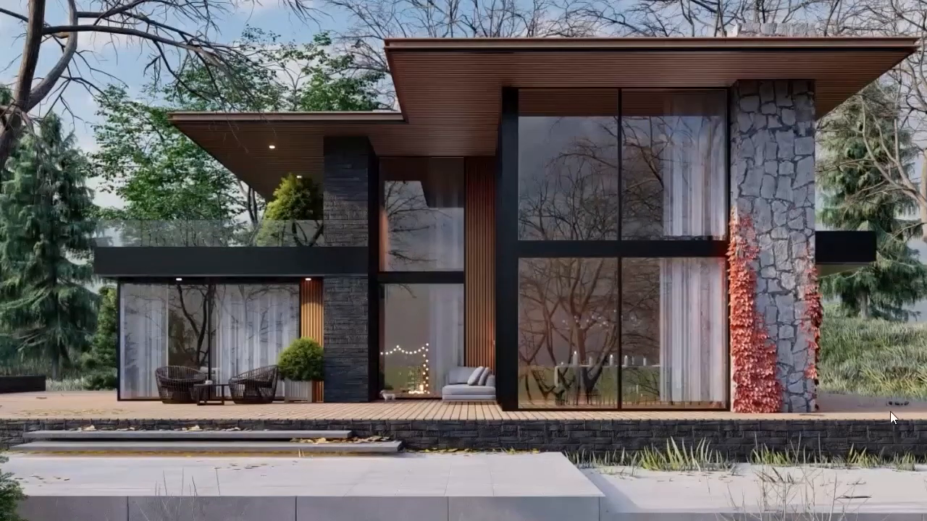